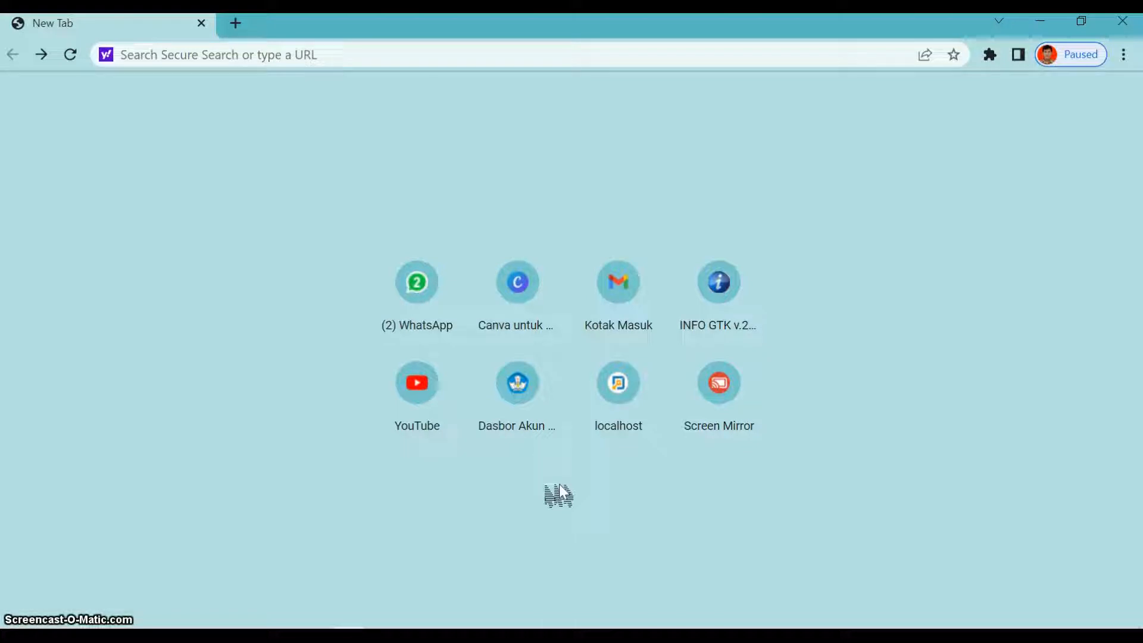
- Search the web for "canva for education"
left_click(355, 56)
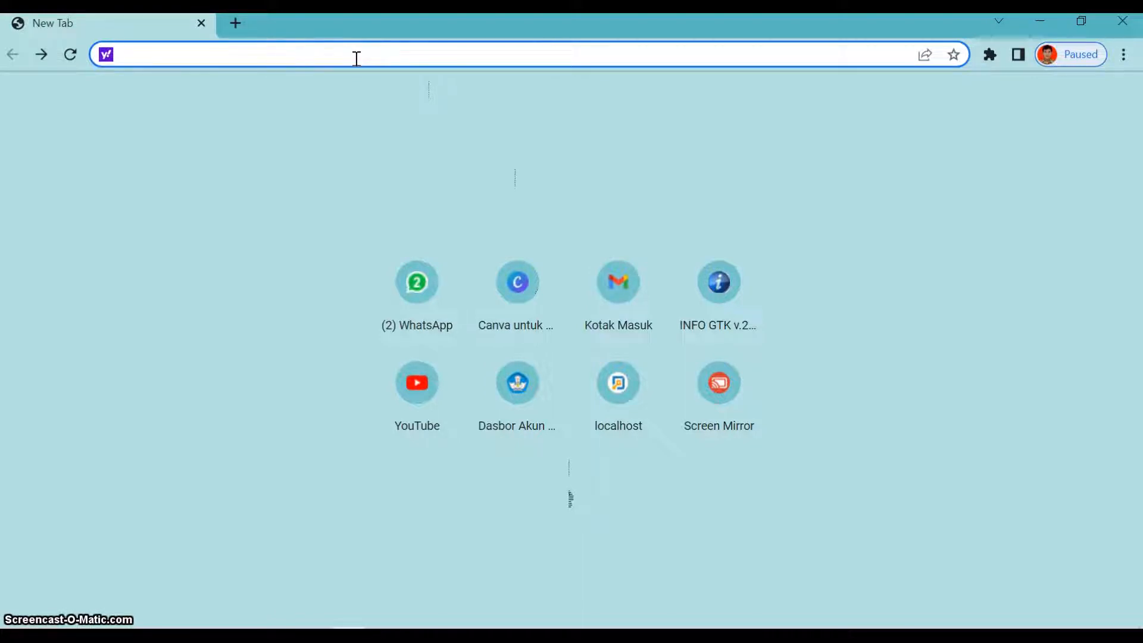
type("canva.com/id_id/pendidikan/")
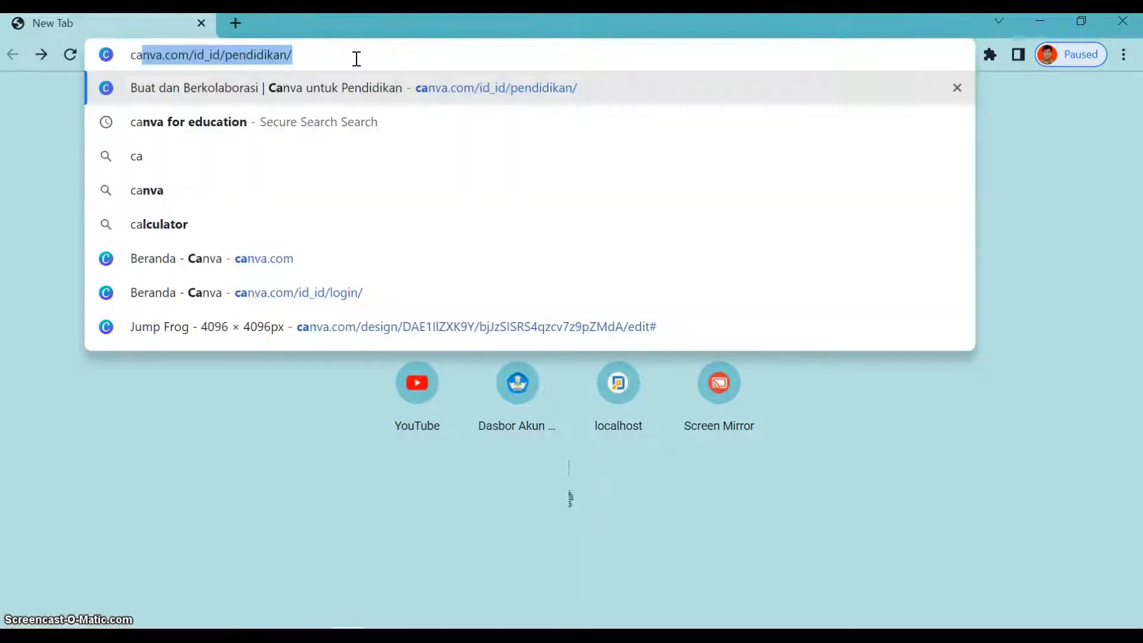
left_click(243, 128)
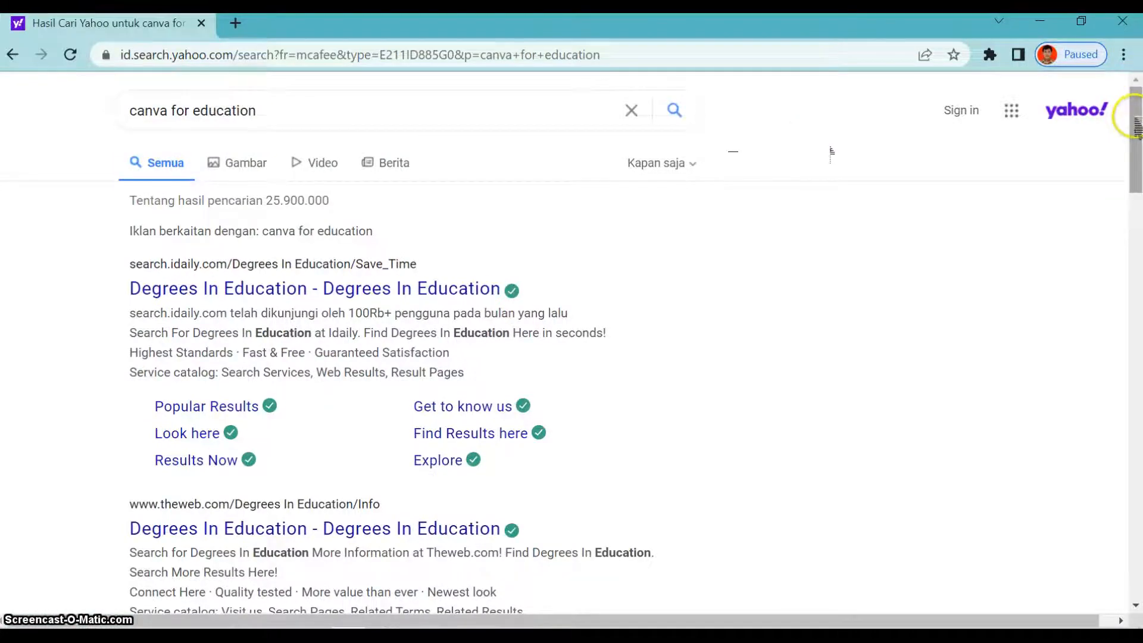
- Open the "Buat dan Berkolaborasi | Canva untuk Pendidikan" search result and sign in to Canva
left_click_drag(1135, 127, 1138, 220)
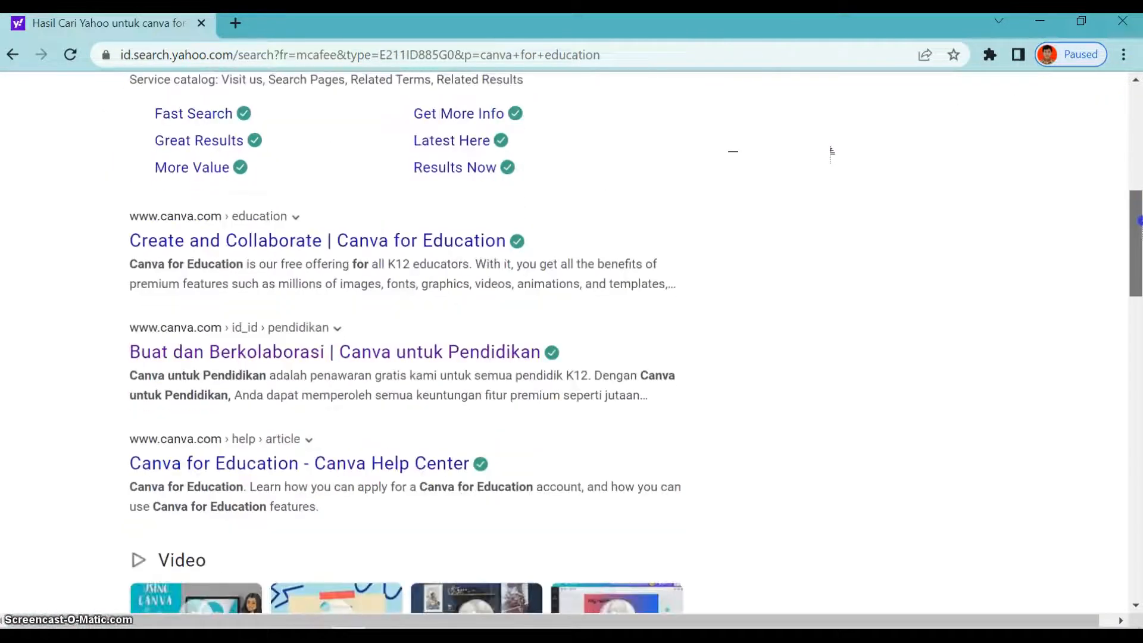
left_click(285, 356)
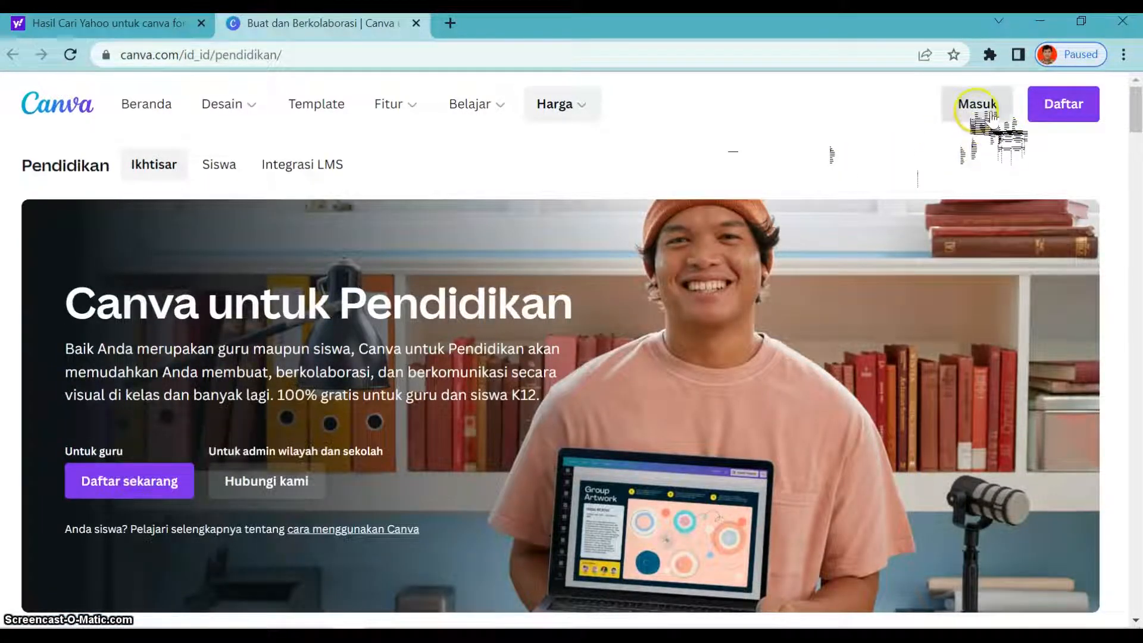
left_click(987, 110)
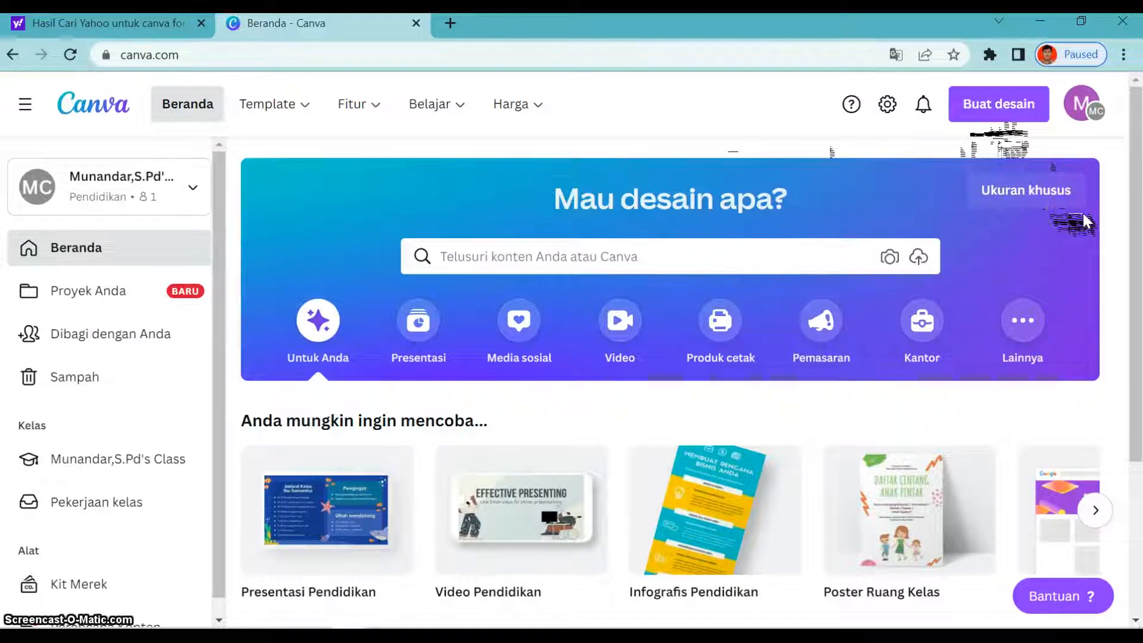
- Start a custom-size design and set both its width and height to 2096 pixels
left_click(1046, 203)
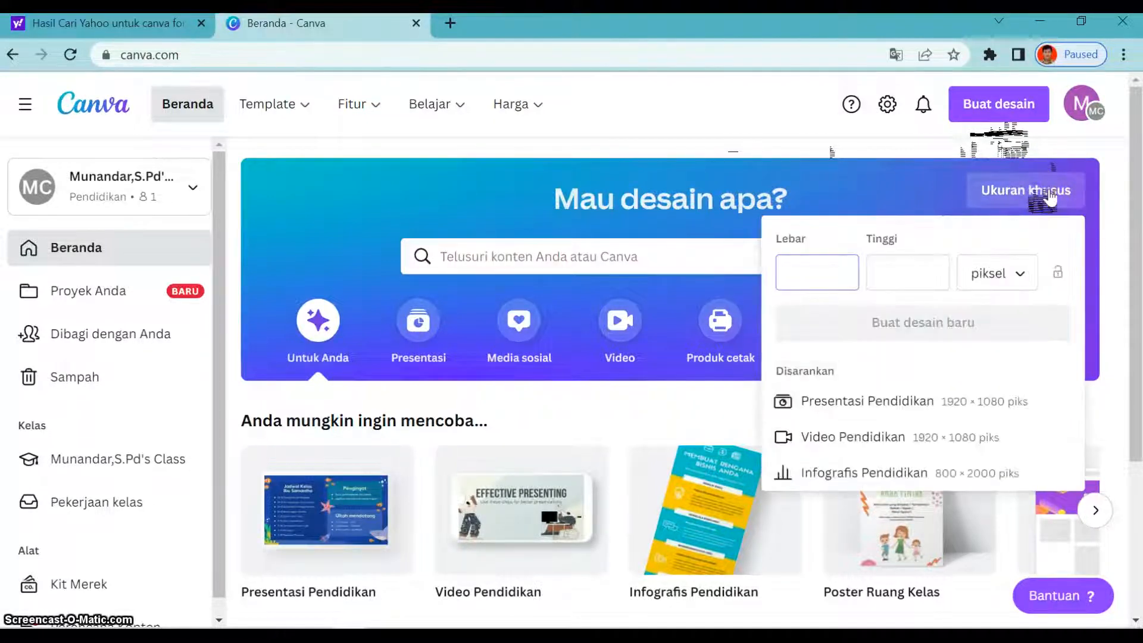
left_click(819, 285)
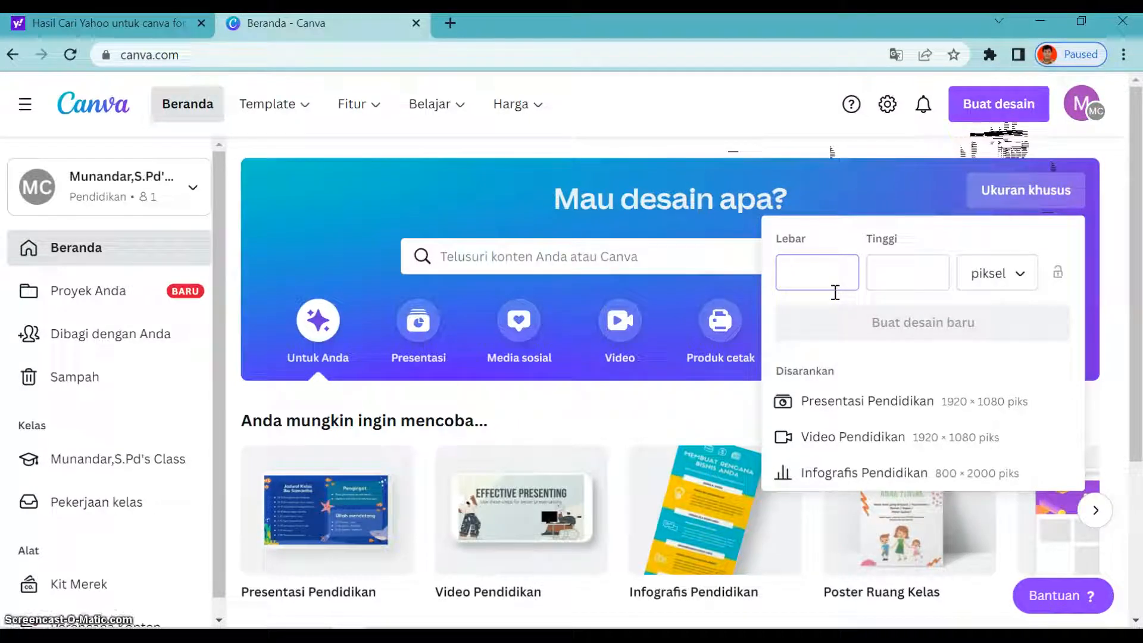
type("2096")
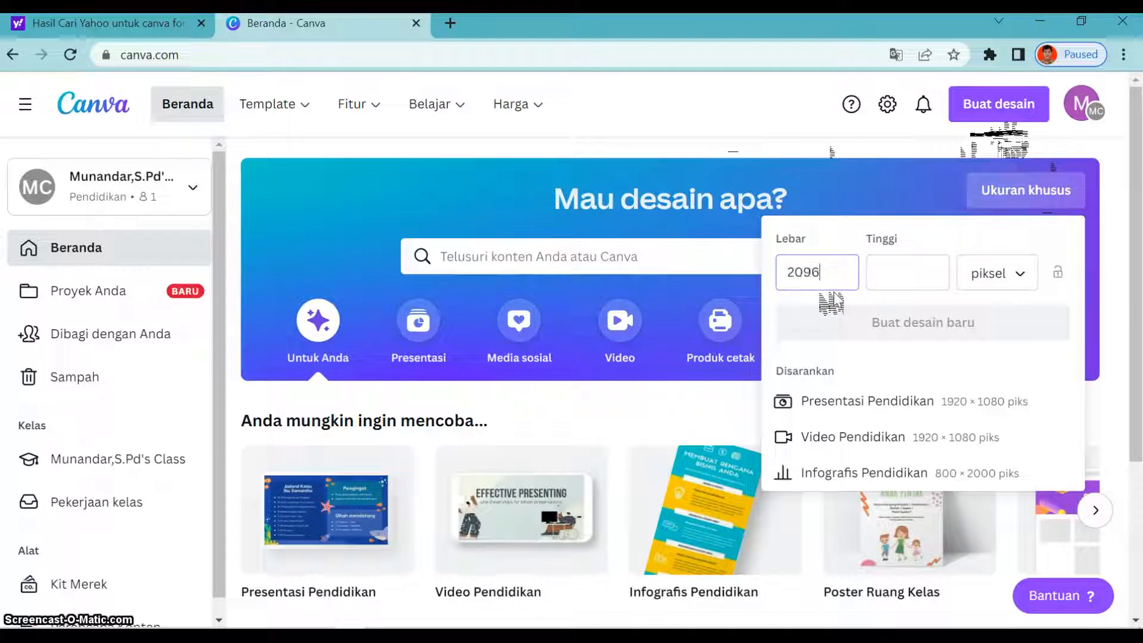
left_click(900, 276)
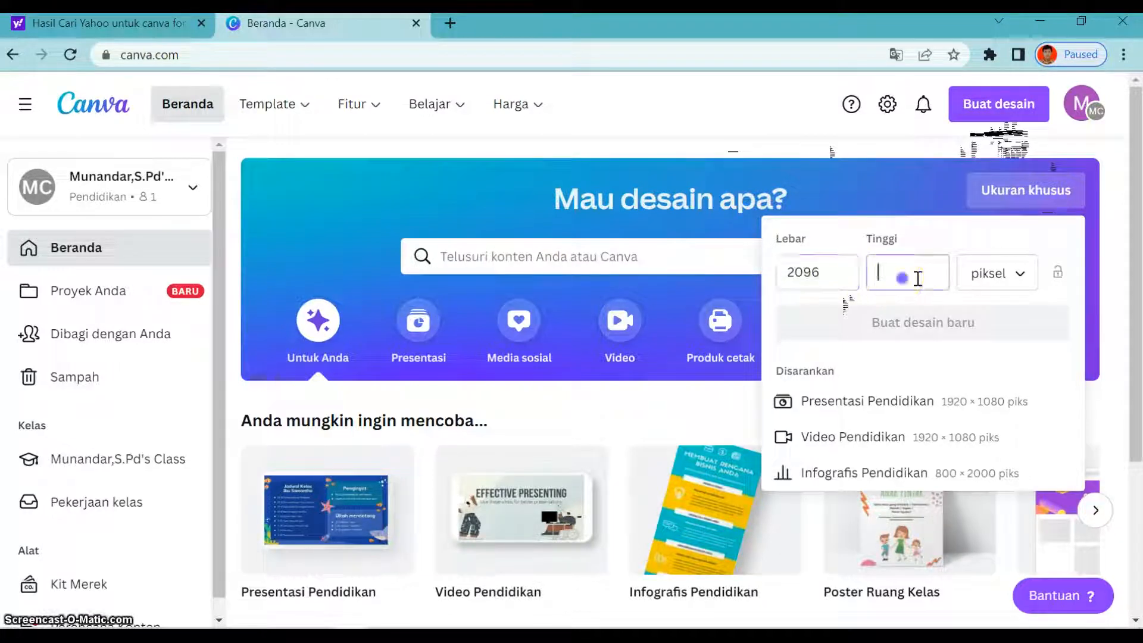
type("2096")
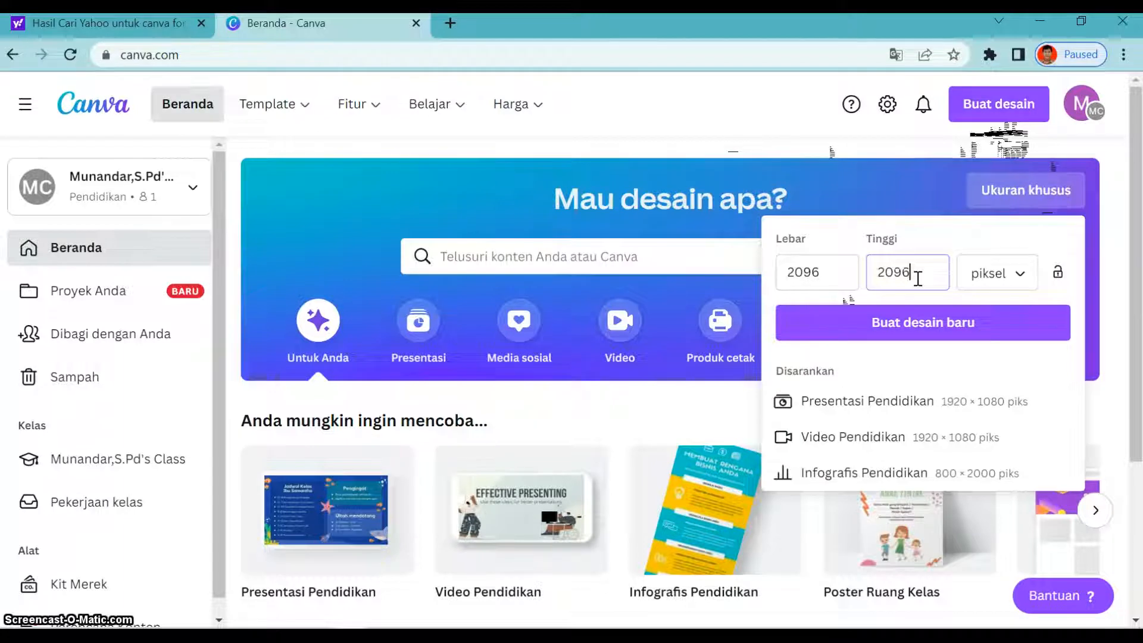
- Set the custom width and height to 4096 pixels each and create the new design
left_click(821, 272)
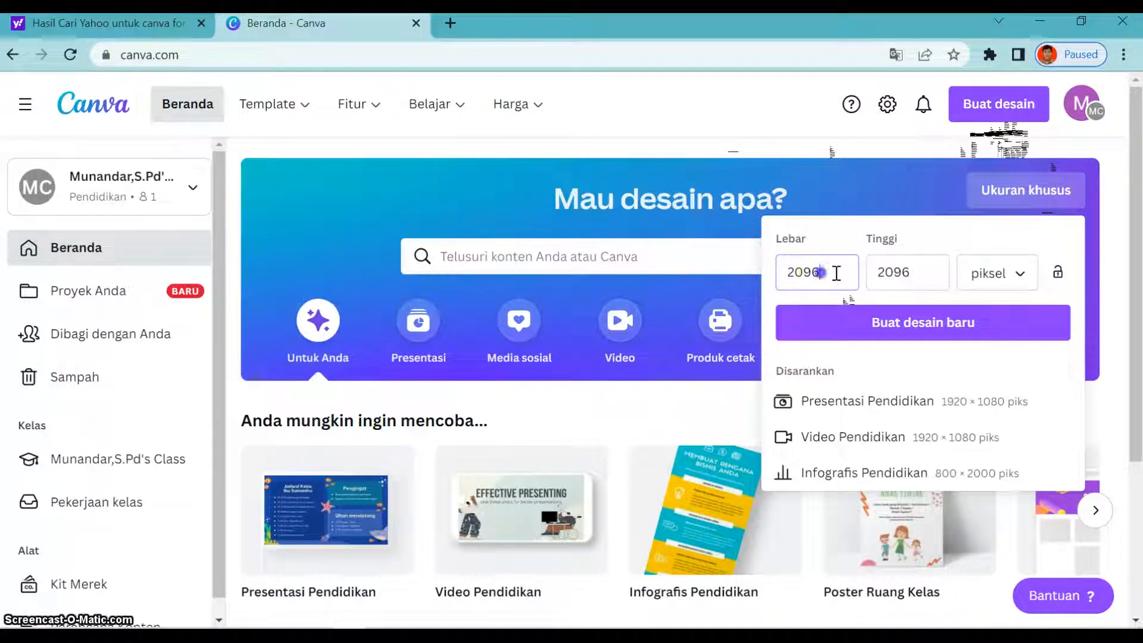
key("BackSpace")
key("BackSpace")
key("BackSpace")
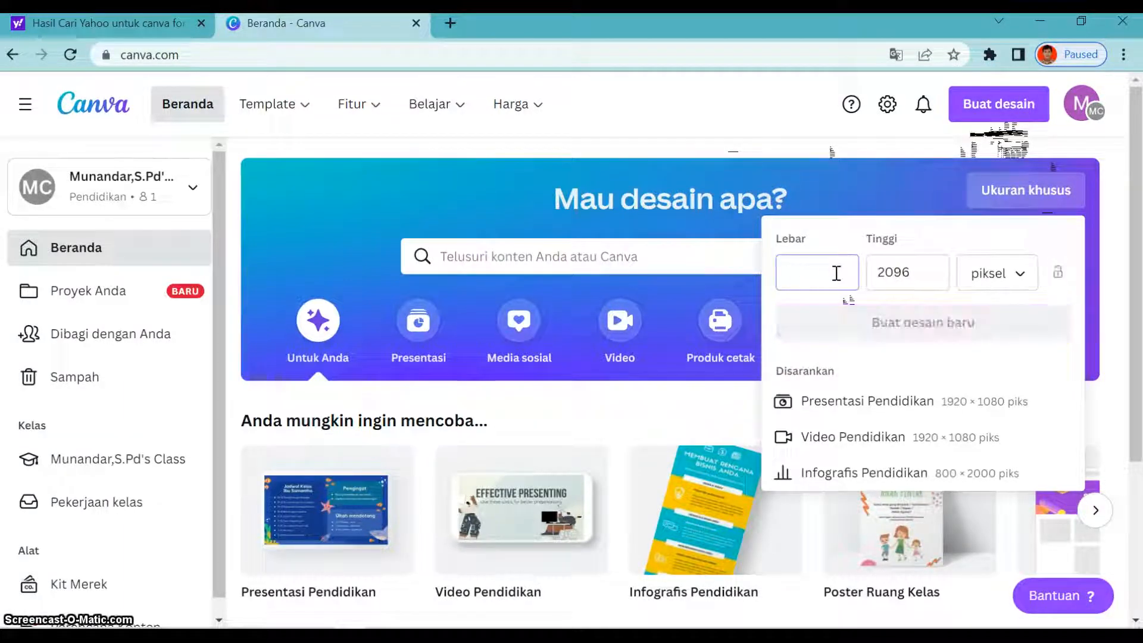
type("40")
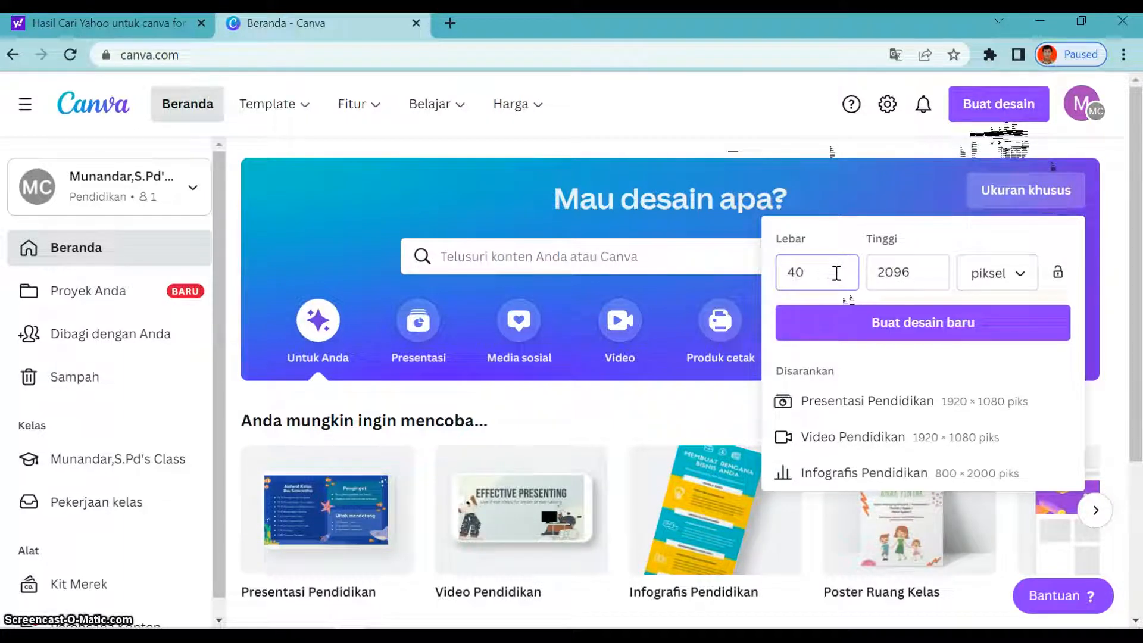
type("96")
left_click(900, 272)
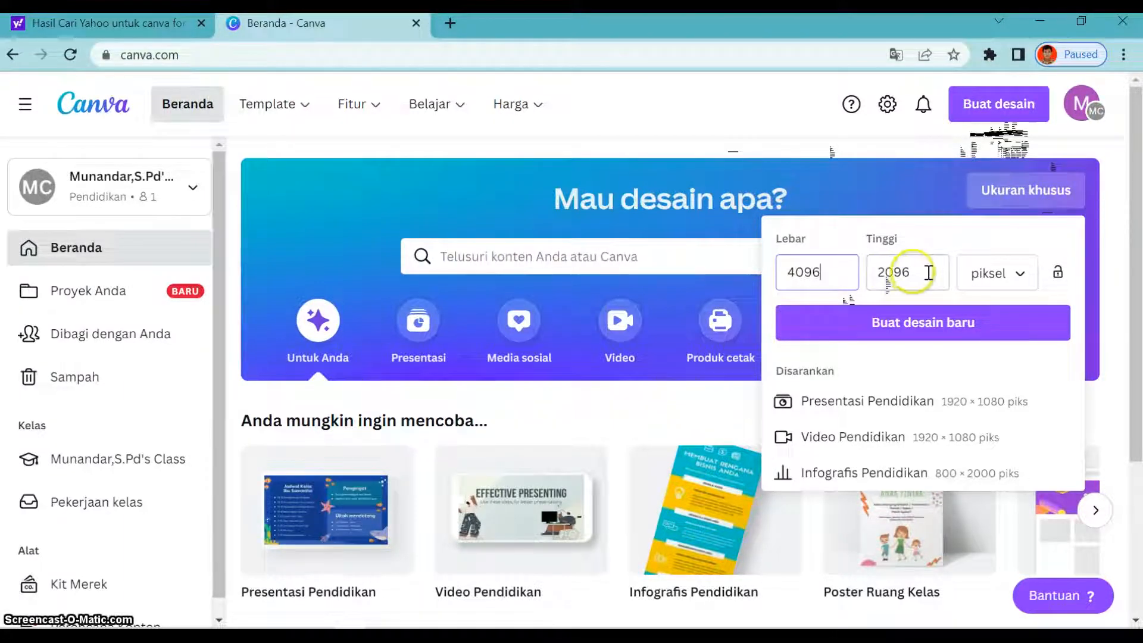
key("BackSpace")
key("BackSpace")
key("BackSpace")
key("BackSpace")
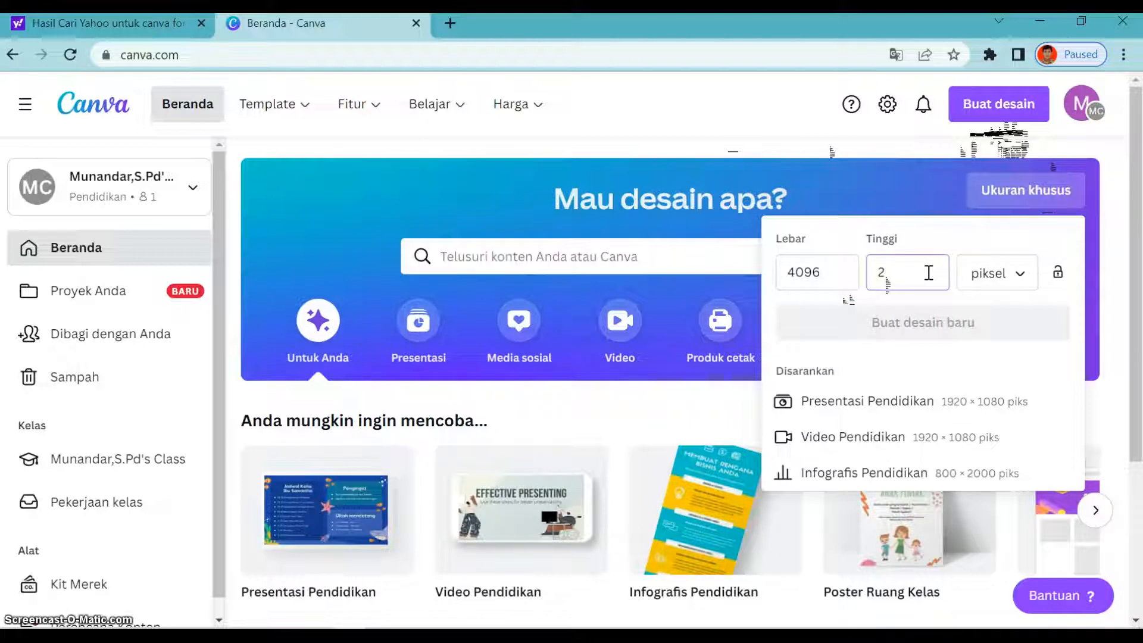
type("4096")
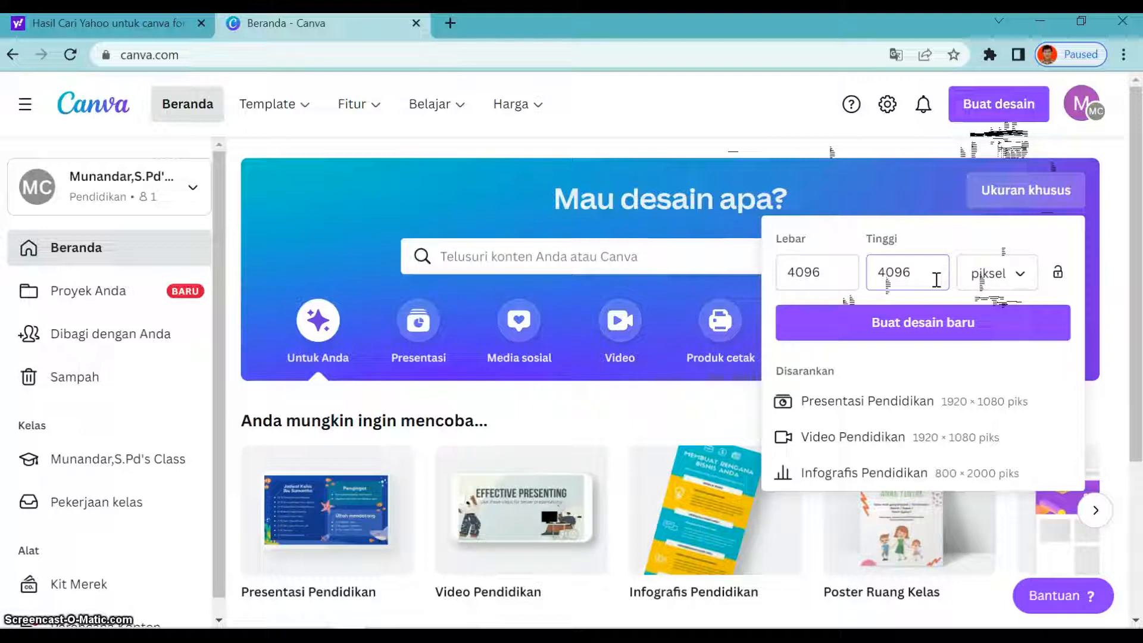
left_click(988, 325)
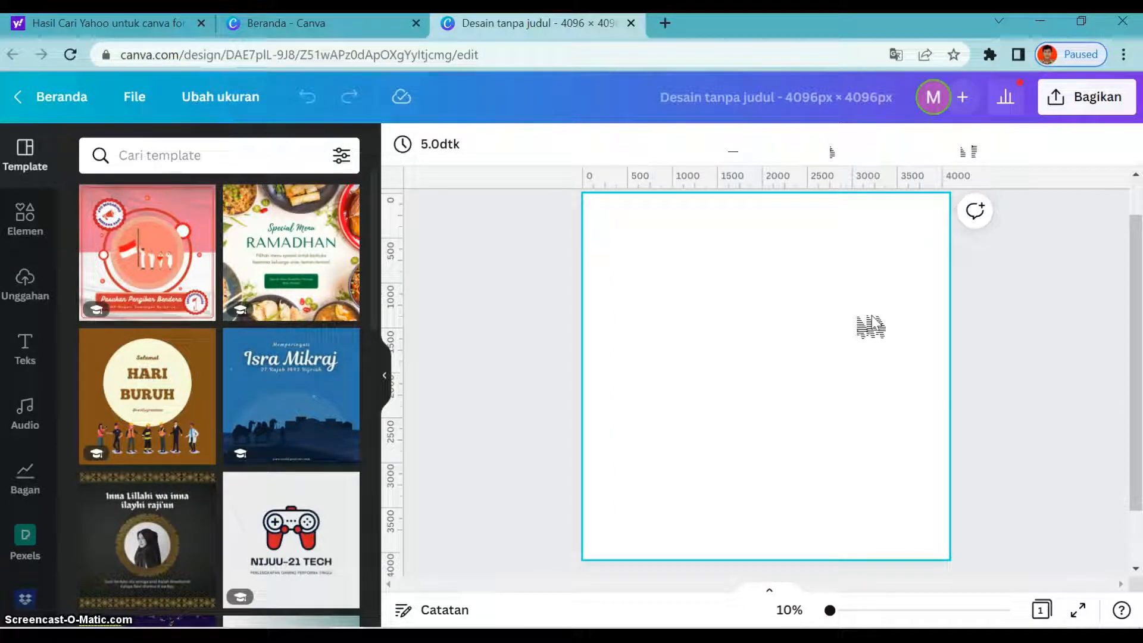
left_click(502, 338)
left_click(717, 289)
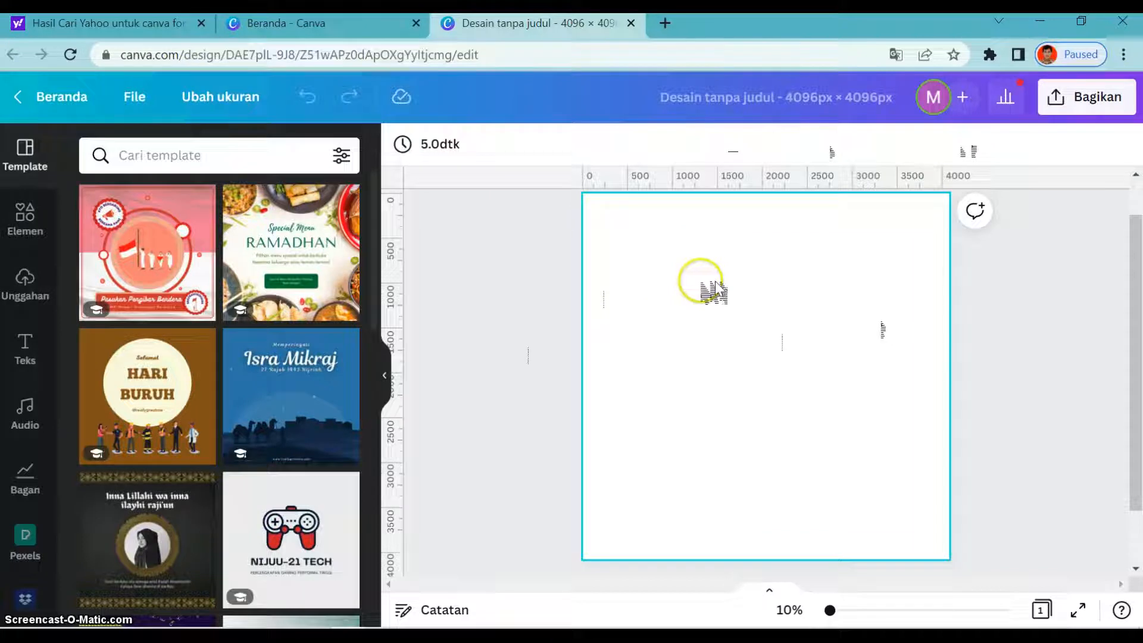
- Search the design elements for "bentuk" and show the full Bentuk shape collection
left_click(43, 219)
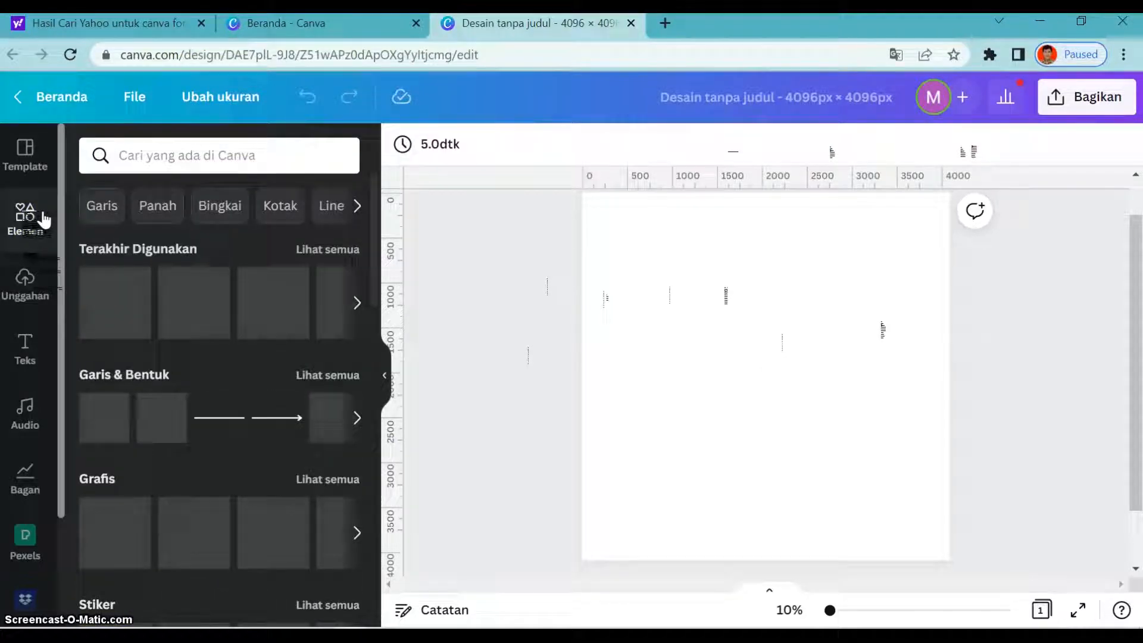
left_click(204, 153)
type("bentuk")
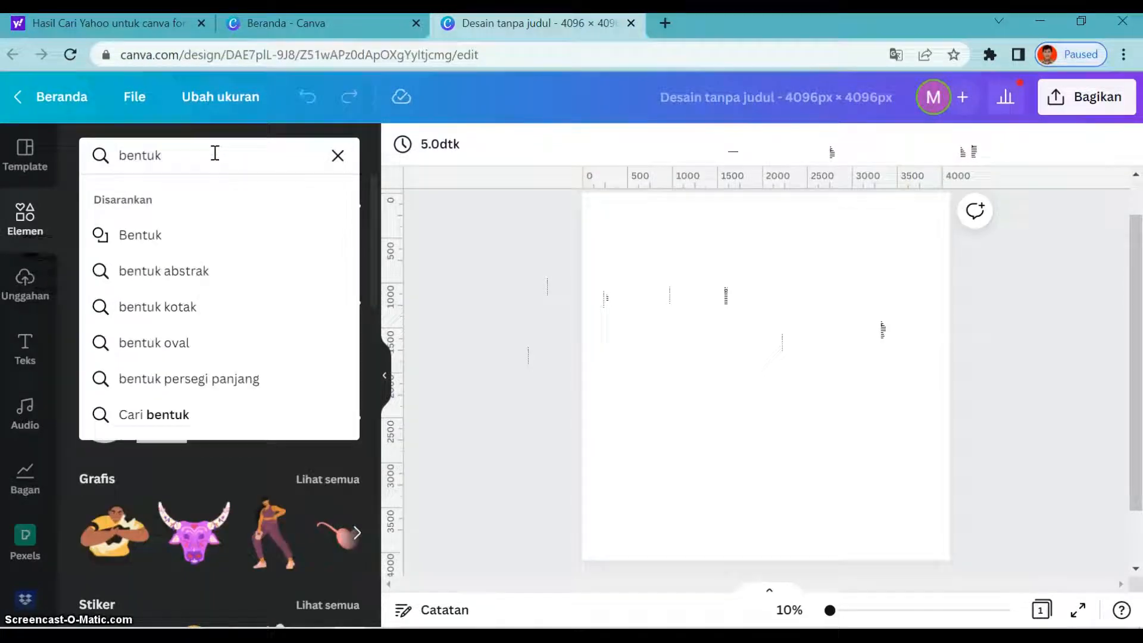
left_click(169, 238)
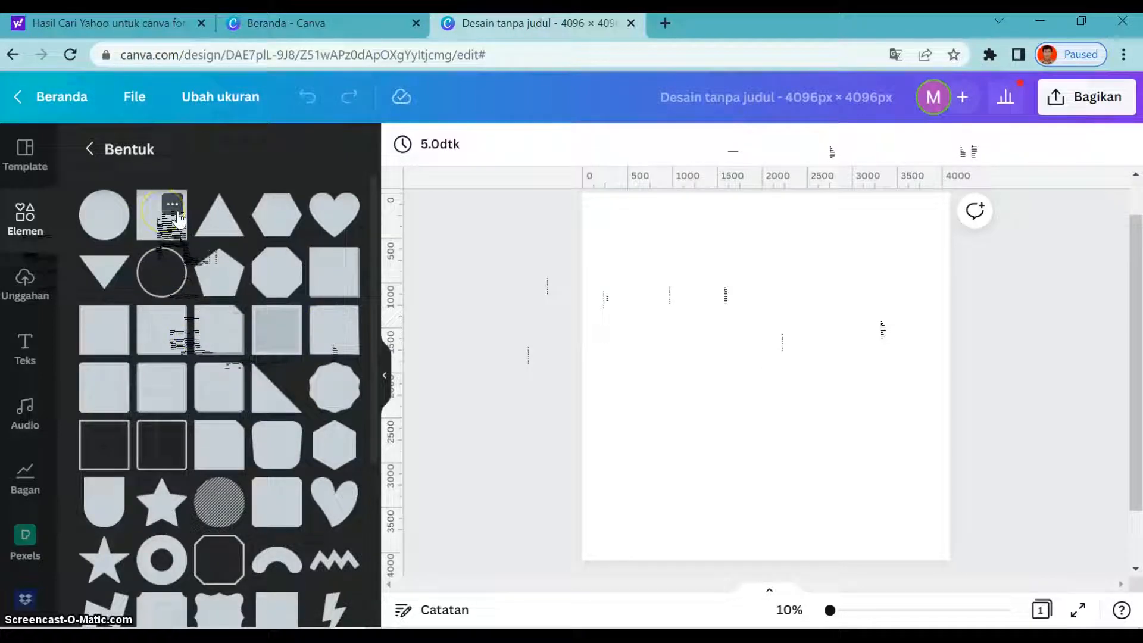
- Add the plain Square shape from the collection to the blank page
left_click(173, 209)
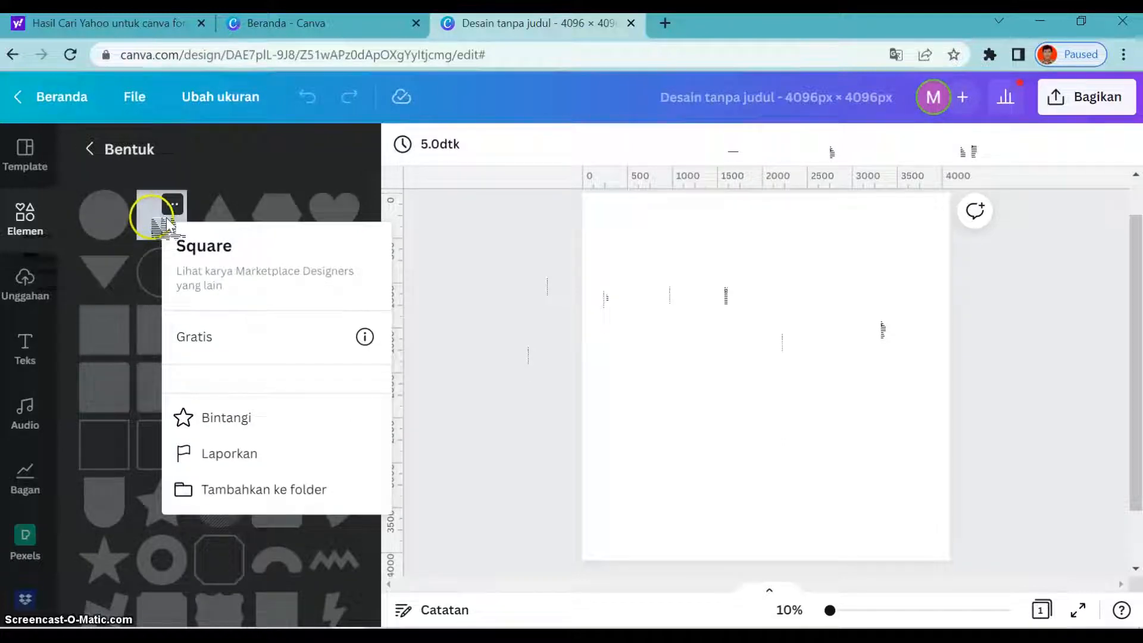
left_click(153, 216)
left_click(162, 220)
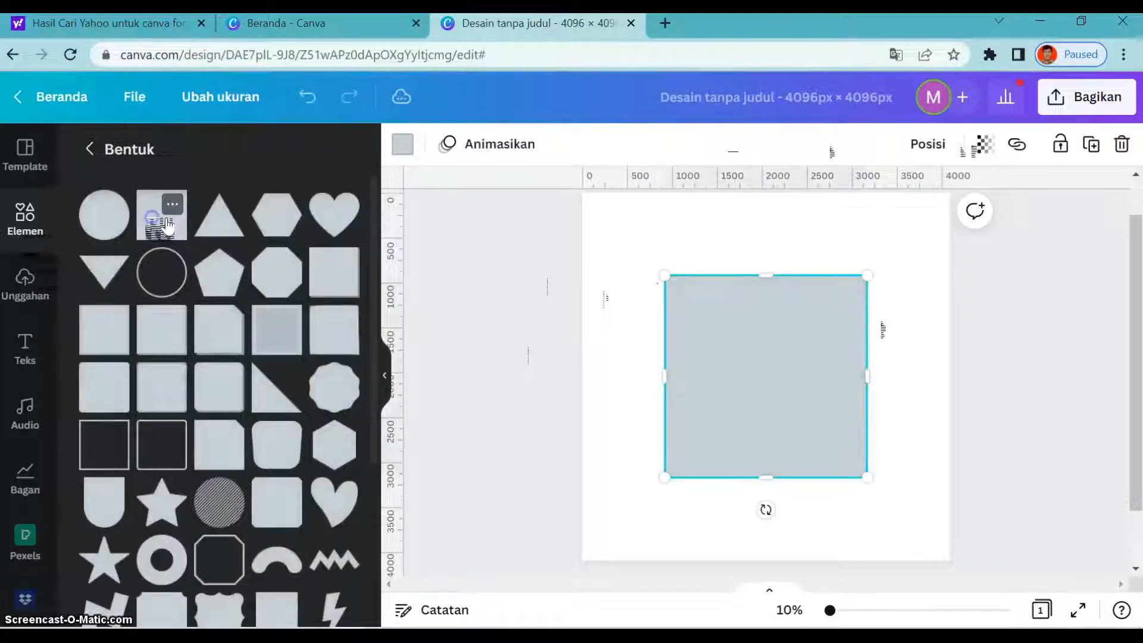
- Place the square in the page's top-left corner and shrink it to about 400 px wide
left_click(733, 327)
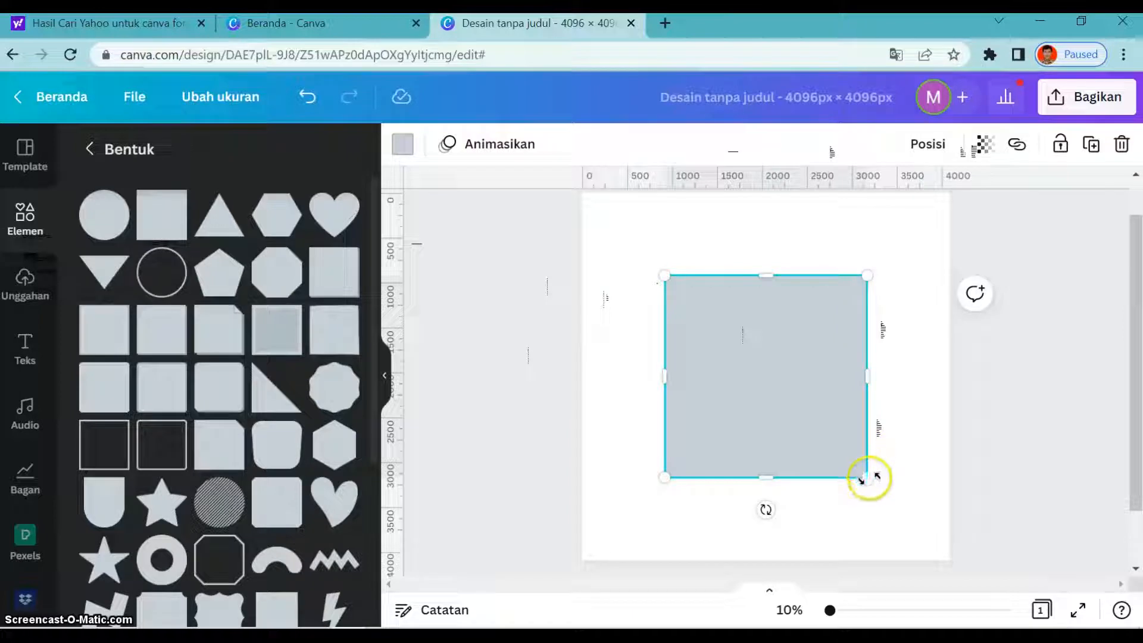
left_click_drag(839, 464, 725, 361)
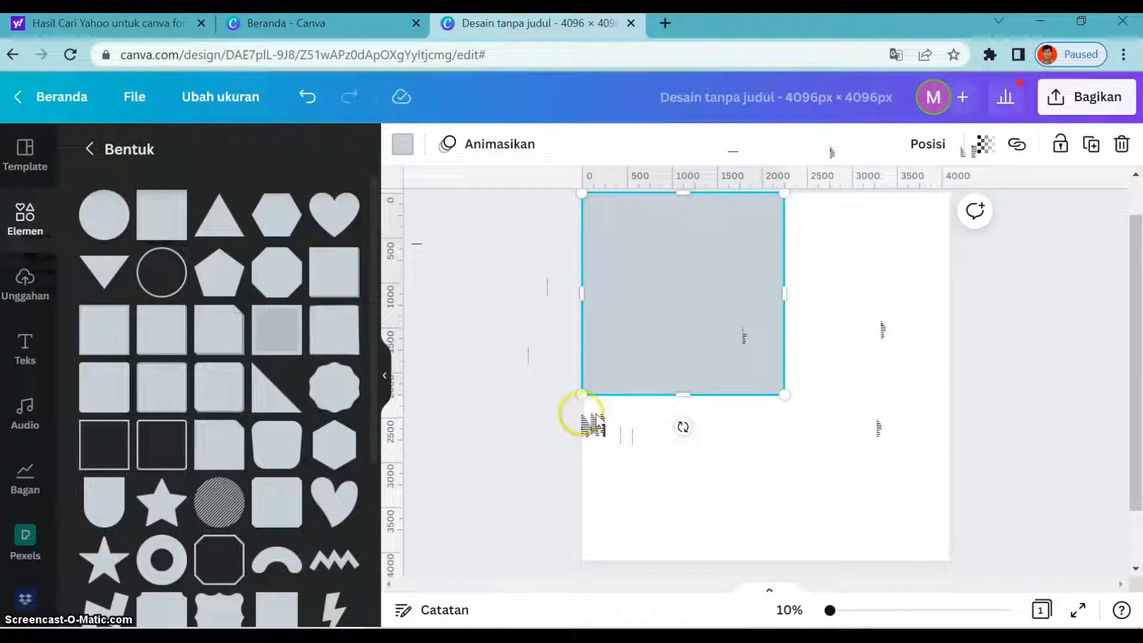
left_click_drag(784, 394, 629, 271)
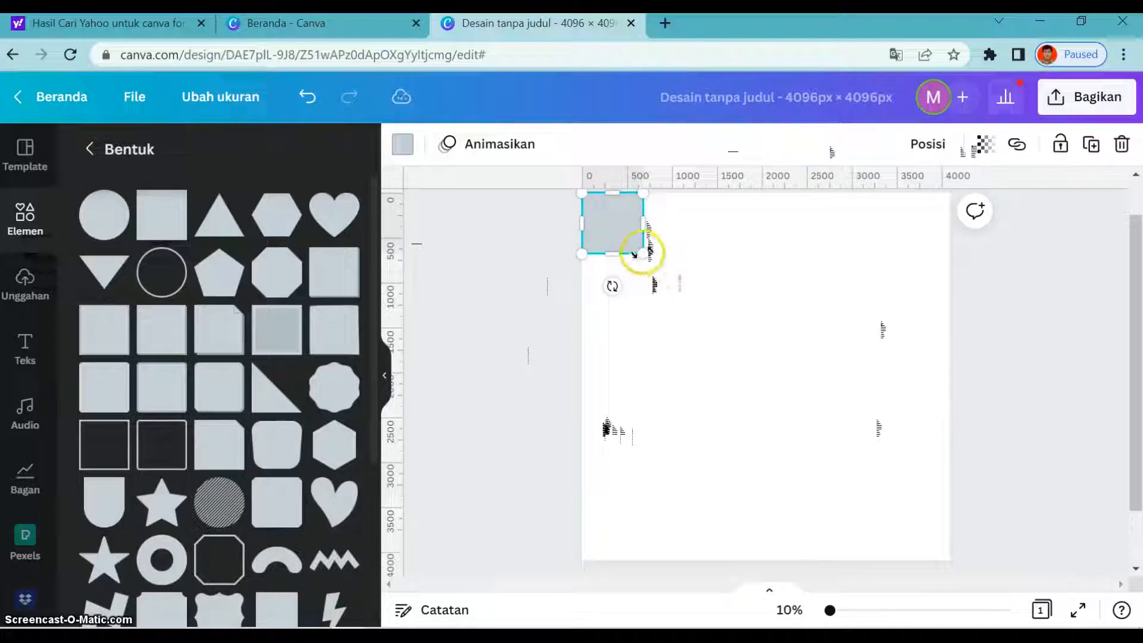
left_click_drag(638, 248, 619, 232)
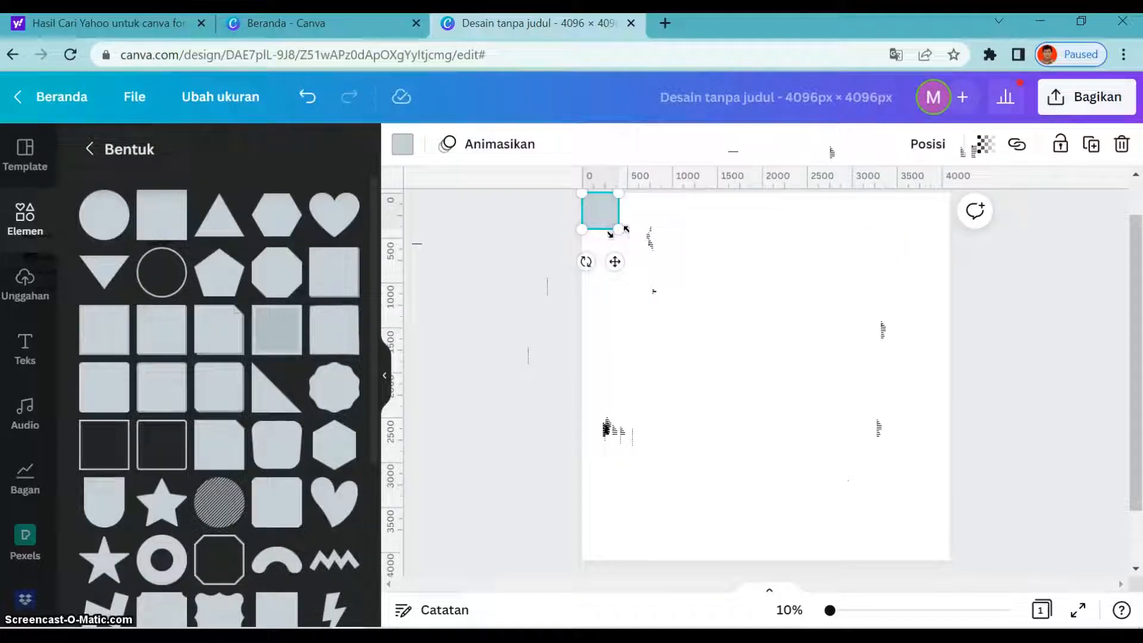
left_click(585, 188)
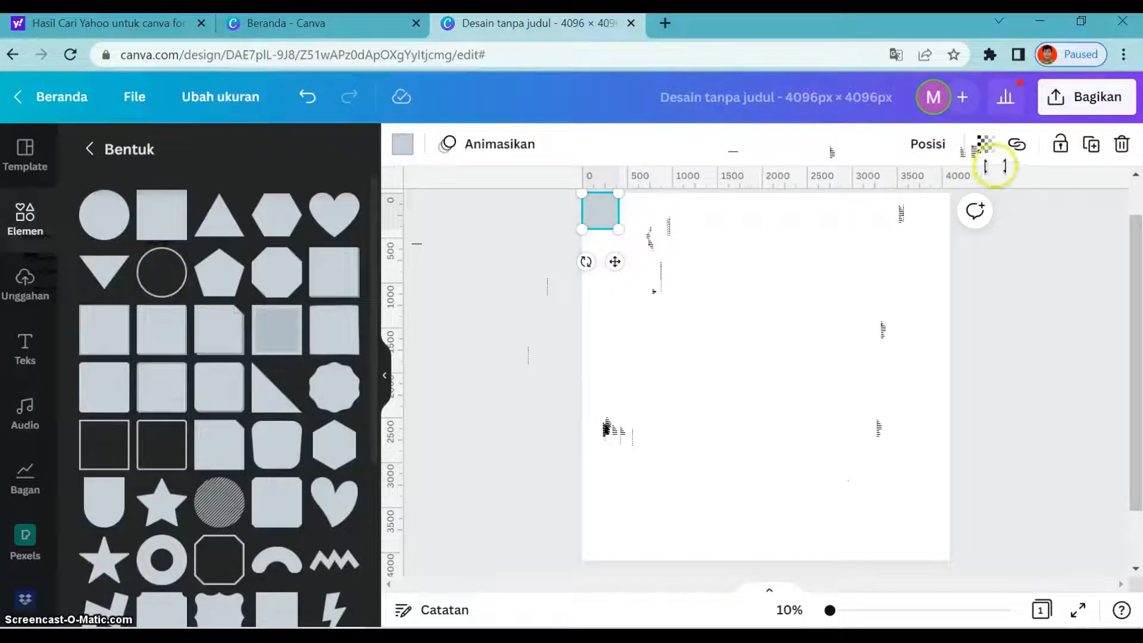
- Duplicate the small corner square nine times
left_click(1094, 146)
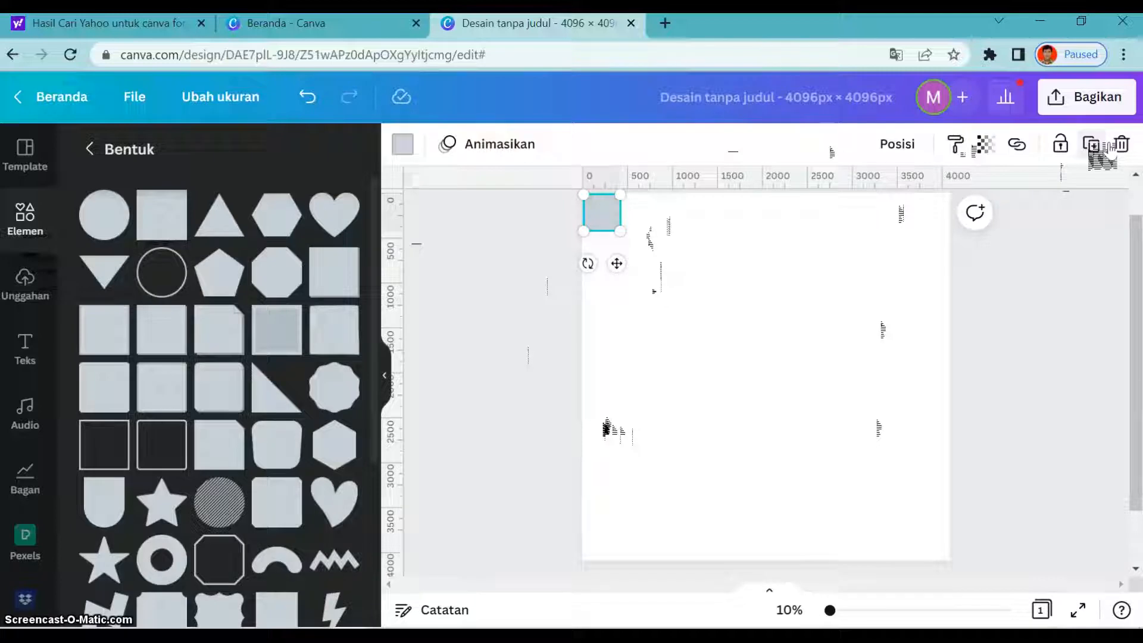
left_click(1106, 146)
left_click(1106, 146)
left_click(1106, 146)
left_click(1105, 146)
left_click(1106, 146)
left_click(1107, 147)
left_click(1107, 147)
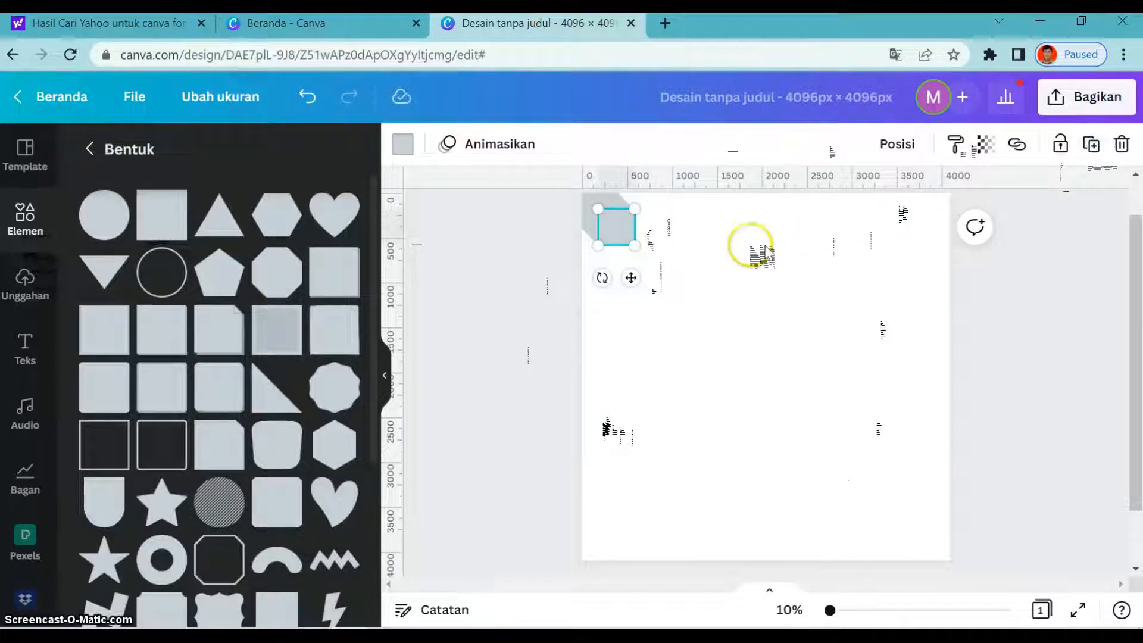
- Spread the stacked duplicate squares apart over the empty page, leaving the original in the corner
left_click_drag(627, 279, 821, 292)
left_click_drag(615, 227, 705, 279)
left_click_drag(616, 223, 842, 395)
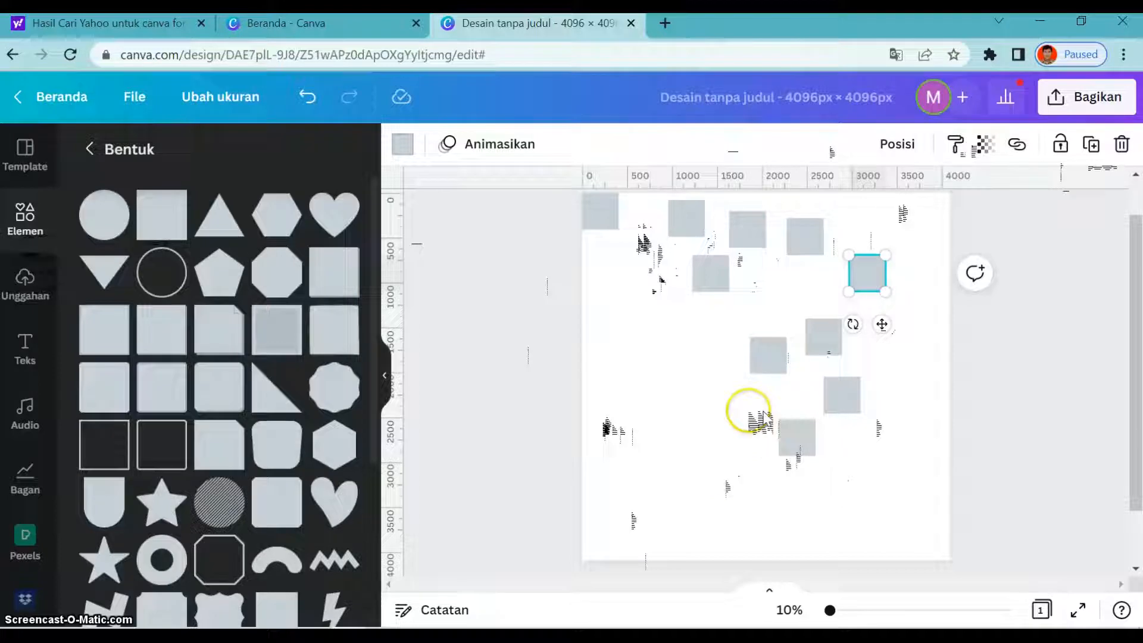
- Stack the nine loose squares edge to edge beneath the corner square to complete the column along the page's left edge
left_click_drag(687, 222, 602, 255)
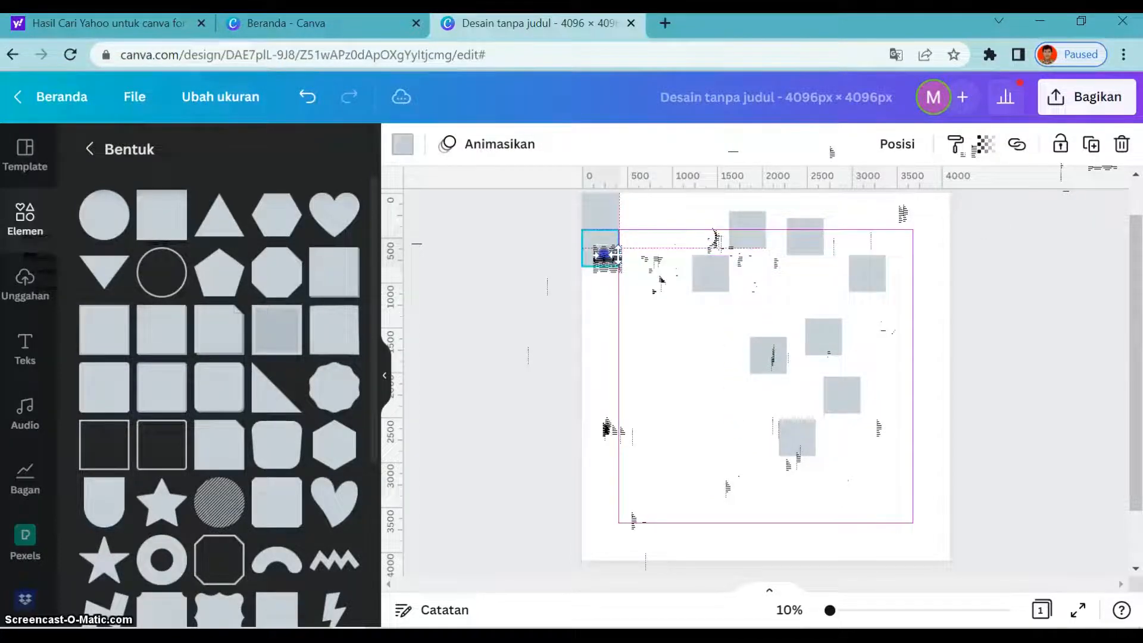
left_click_drag(602, 255, 602, 253)
left_click_drag(712, 274, 602, 285)
left_click_drag(767, 356, 607, 318)
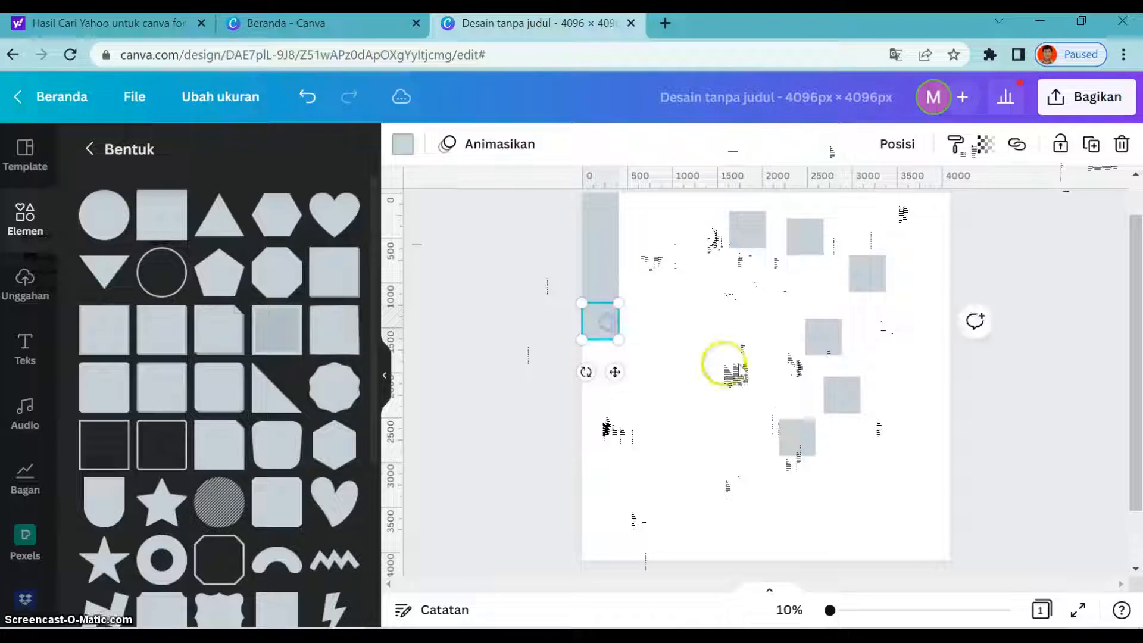
left_click_drag(833, 342, 598, 357)
left_click_drag(798, 437, 600, 394)
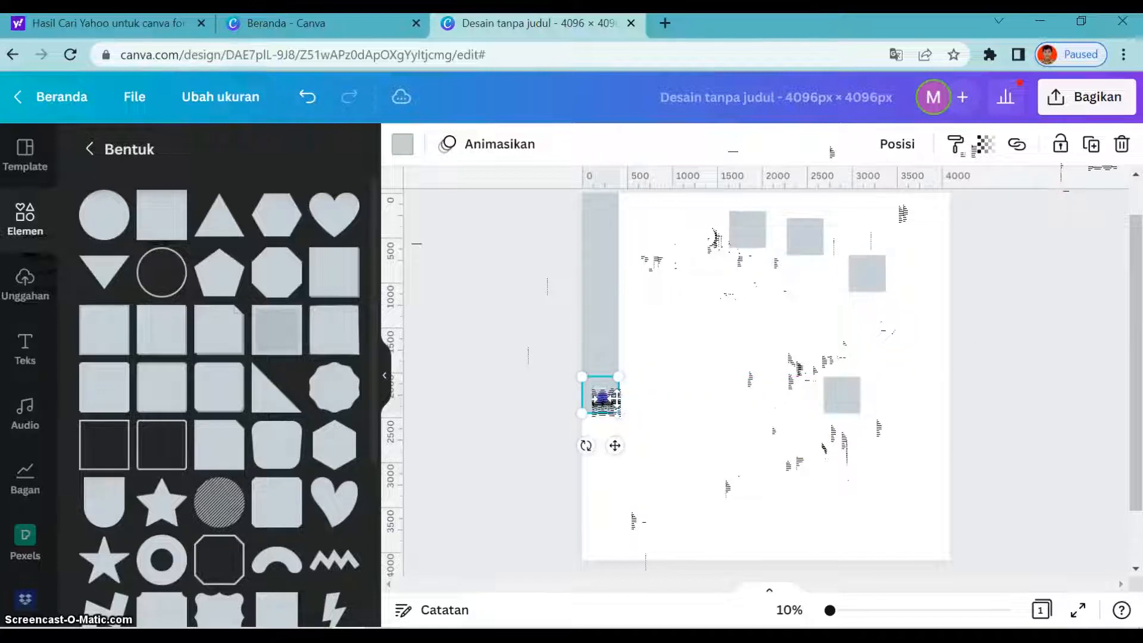
left_click_drag(862, 401, 601, 435)
left_click_drag(880, 280, 602, 467)
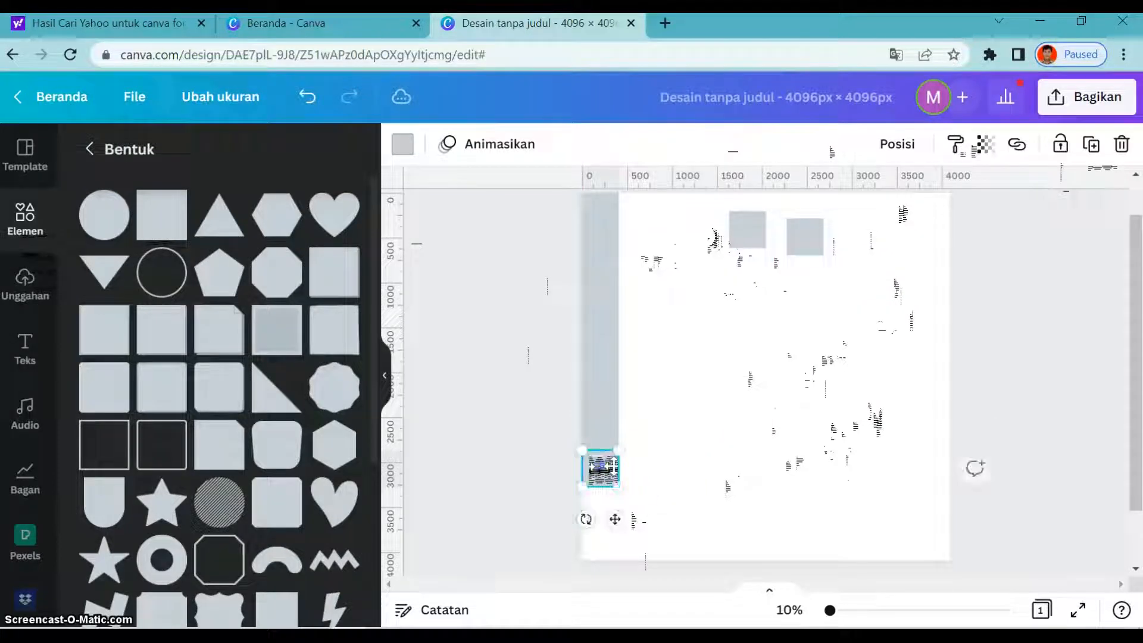
left_click_drag(761, 233, 601, 504)
left_click_drag(810, 238, 610, 543)
left_click(846, 488)
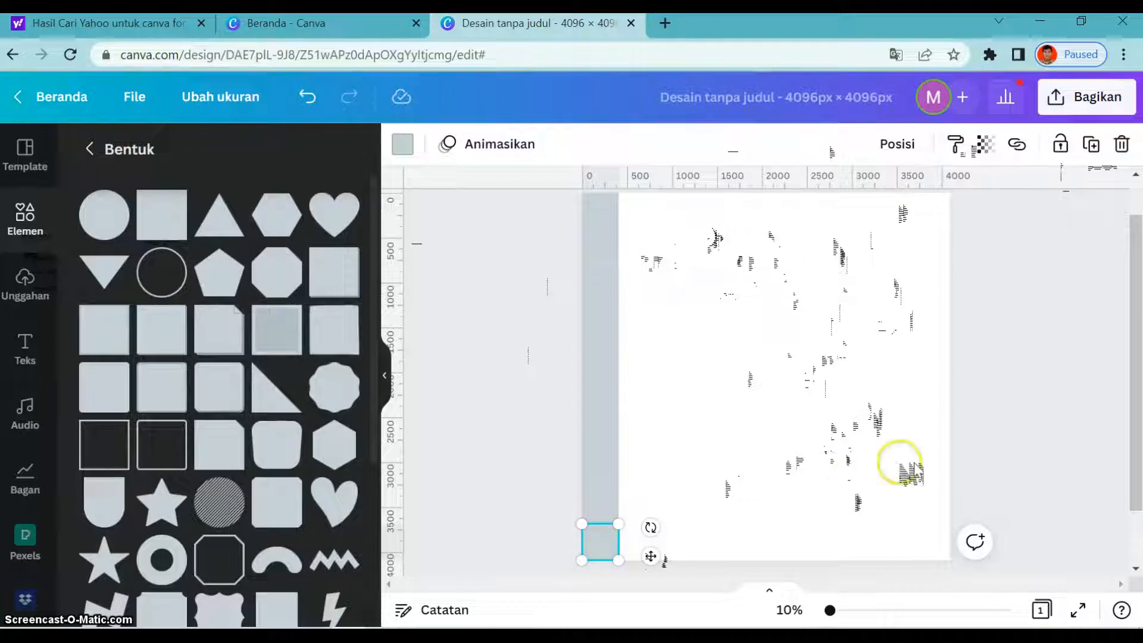
left_click(738, 381)
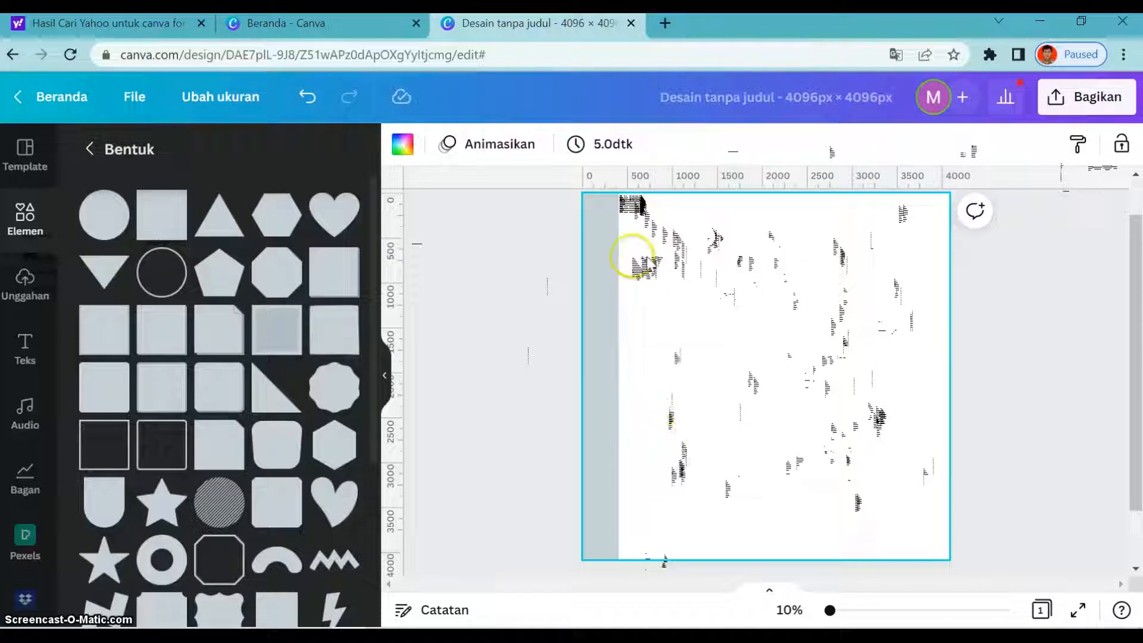
left_click(604, 221)
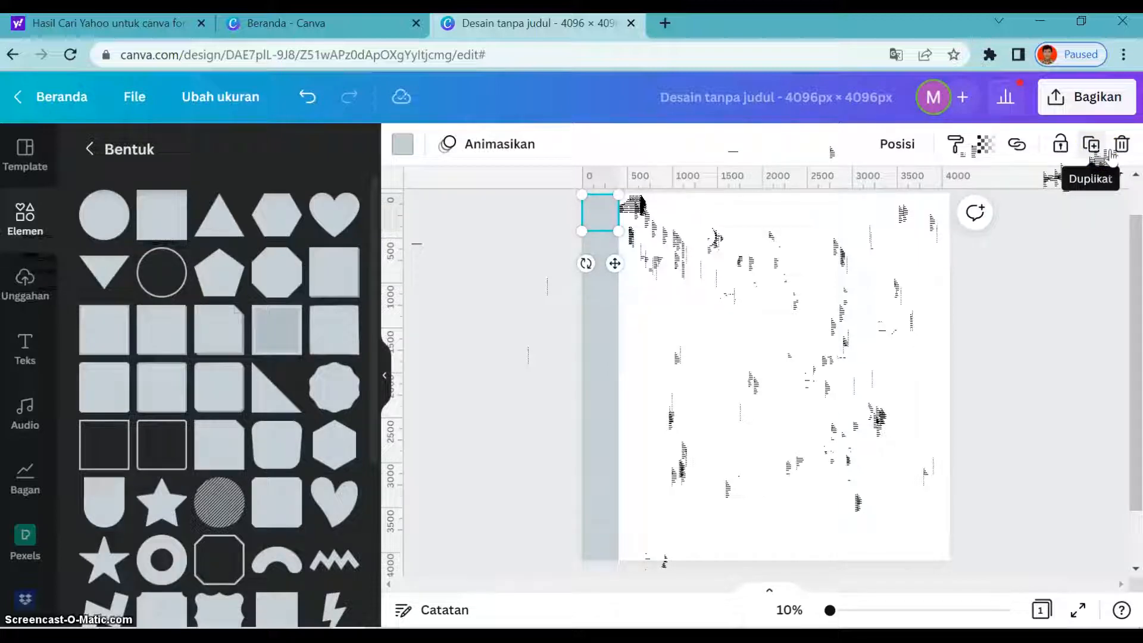
left_click(309, 98)
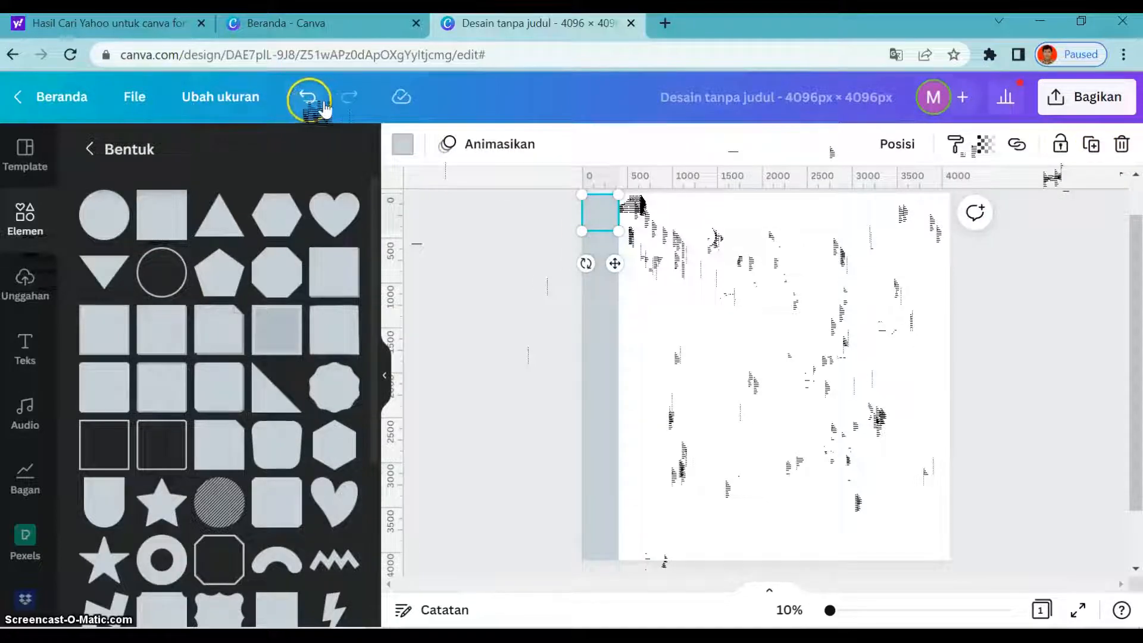
left_click(319, 101)
left_click(327, 105)
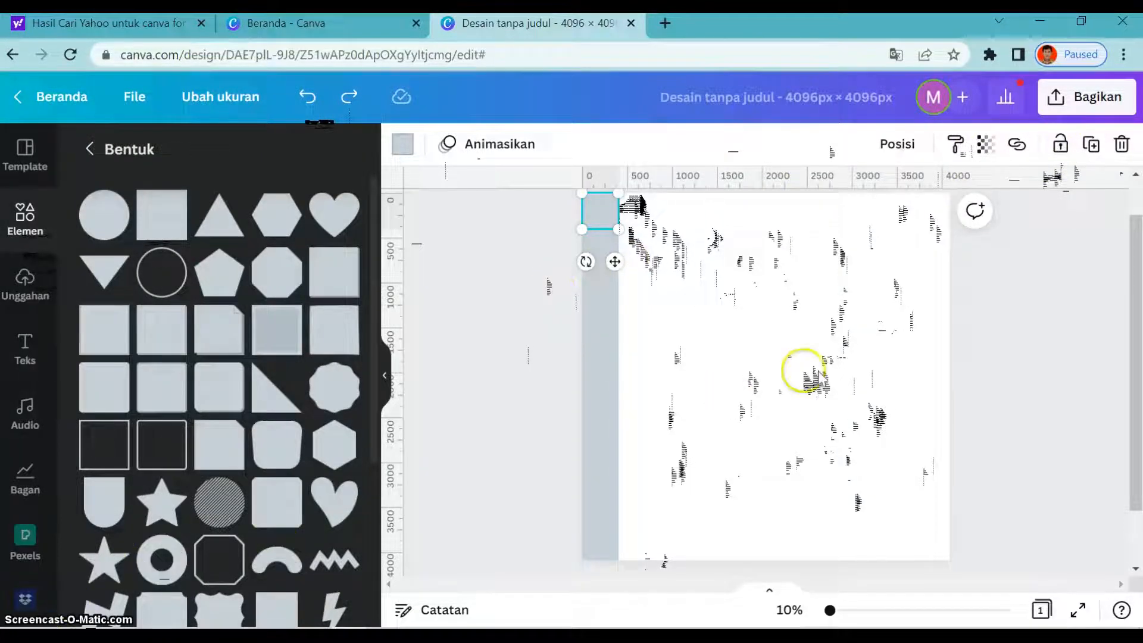
- Duplicate the top-left square, snap the copy directly beside it, and repeat the duplication until the top row spans the page with ten squares
left_click(1092, 144)
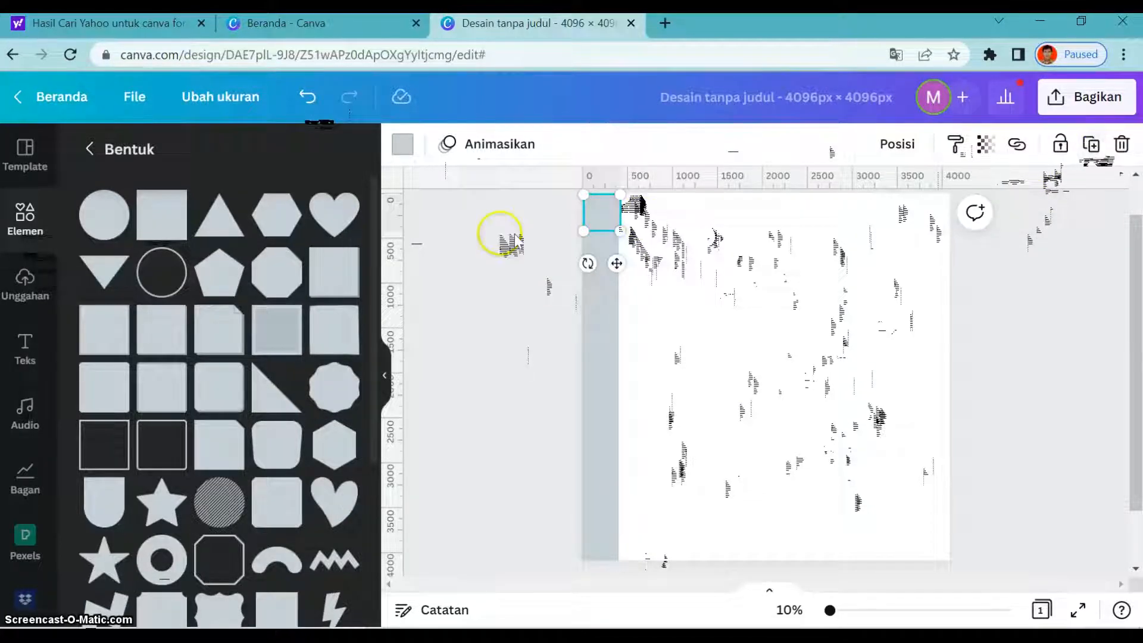
left_click_drag(608, 218, 644, 219)
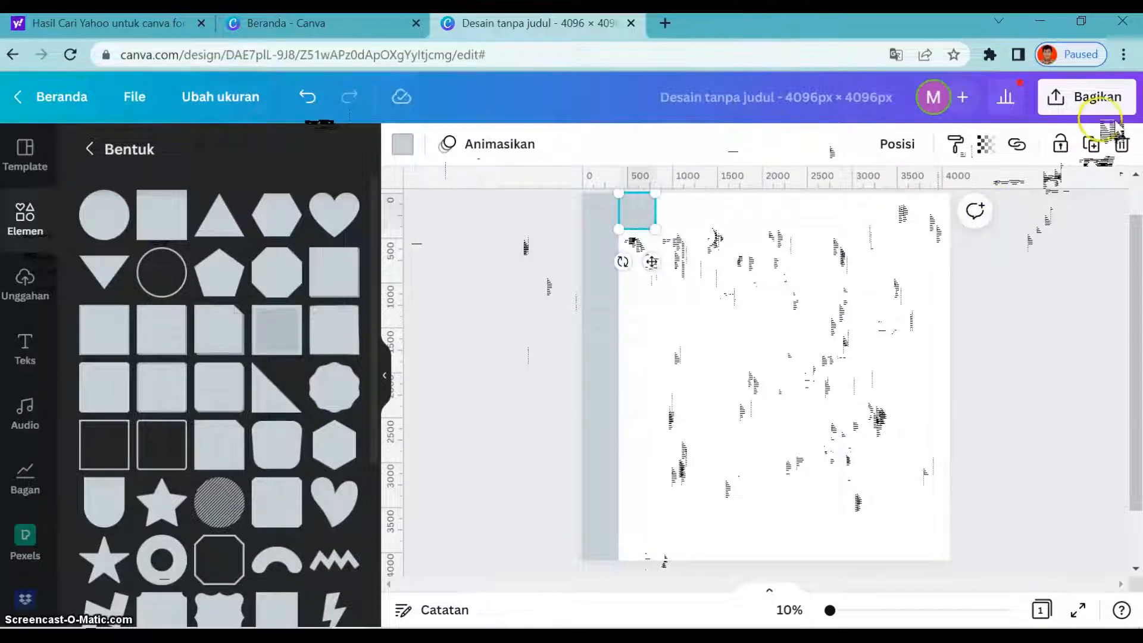
left_click(1092, 144)
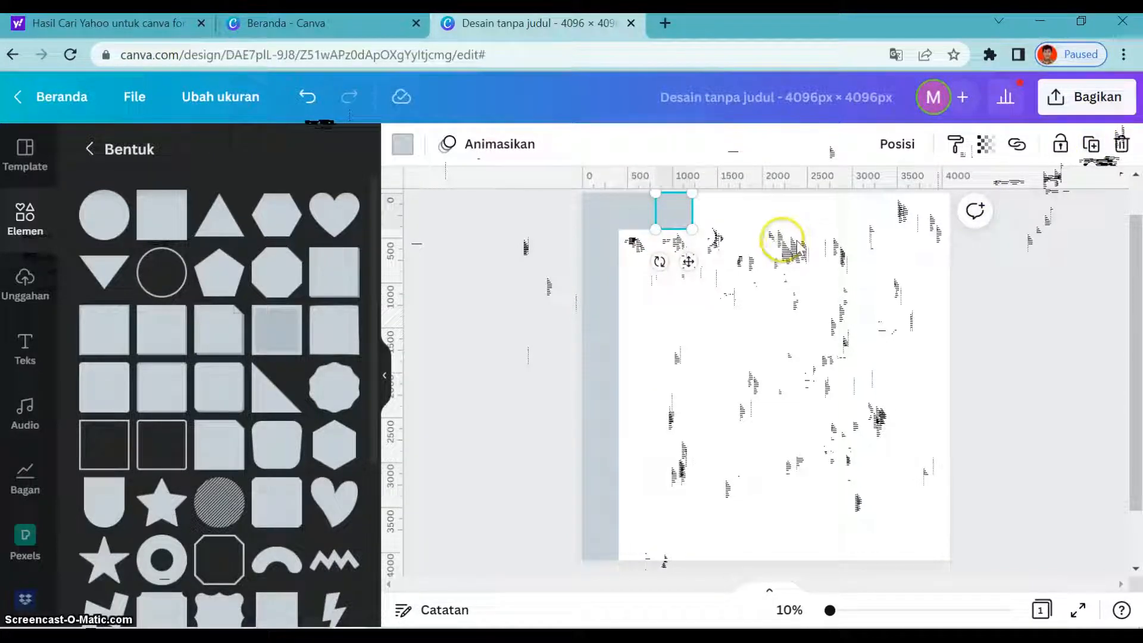
left_click(1092, 145)
left_click(1092, 144)
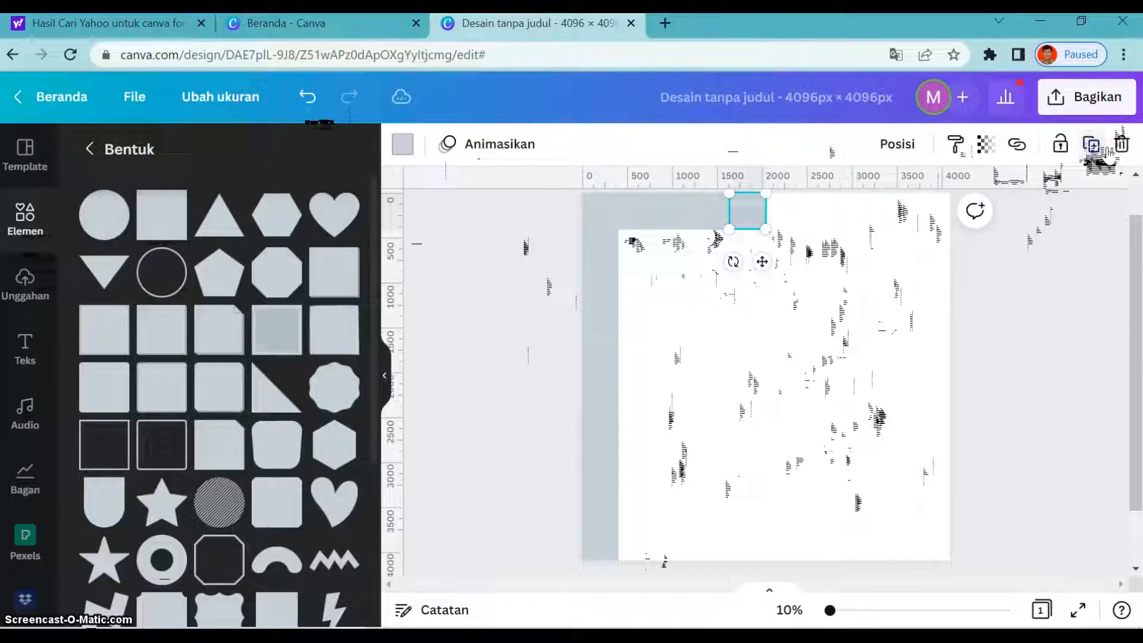
left_click(1092, 144)
left_click(1094, 145)
left_click(1094, 146)
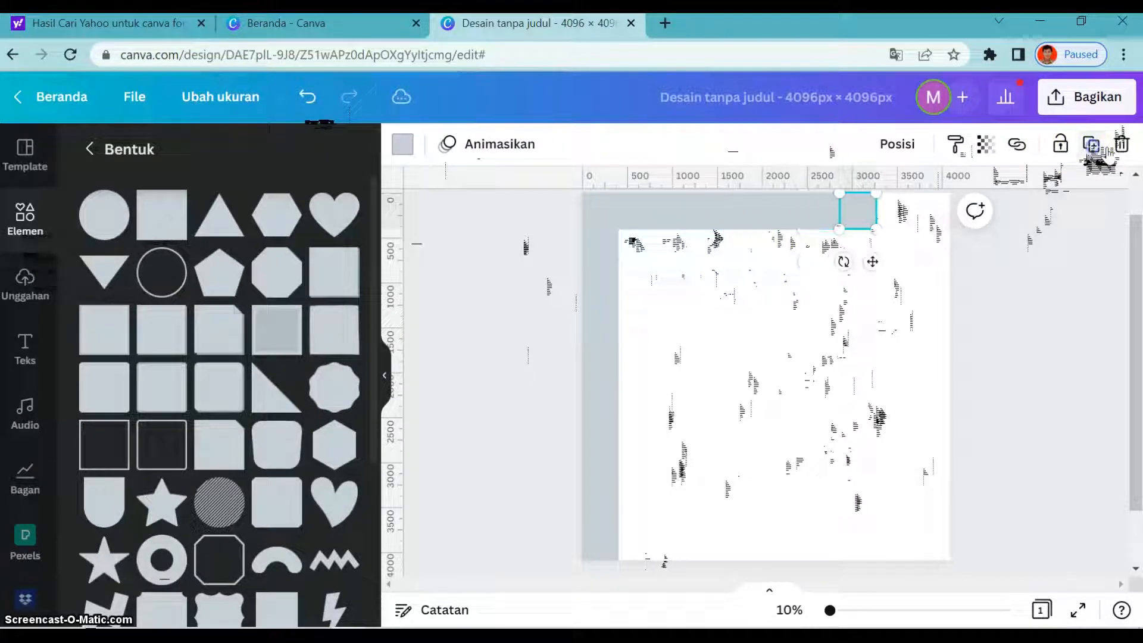
left_click(1093, 146)
left_click(1094, 145)
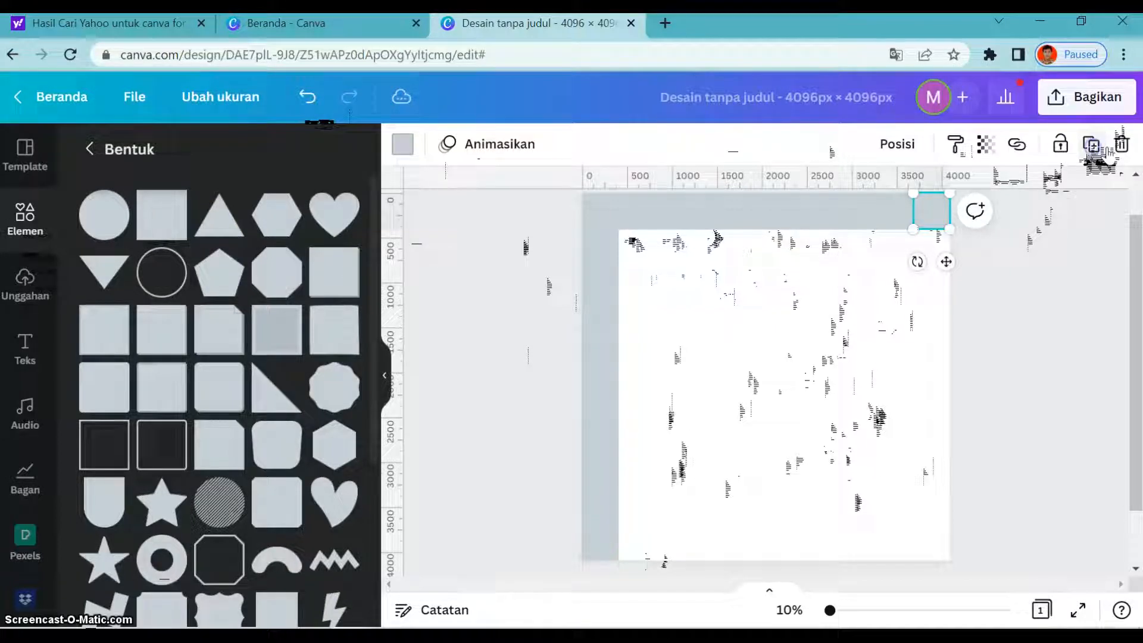
- Fill the second row by duplicating its leftmost square side by side up to the page's right edge, removing any copy beyond the page
left_click_drag(729, 217, 616, 253)
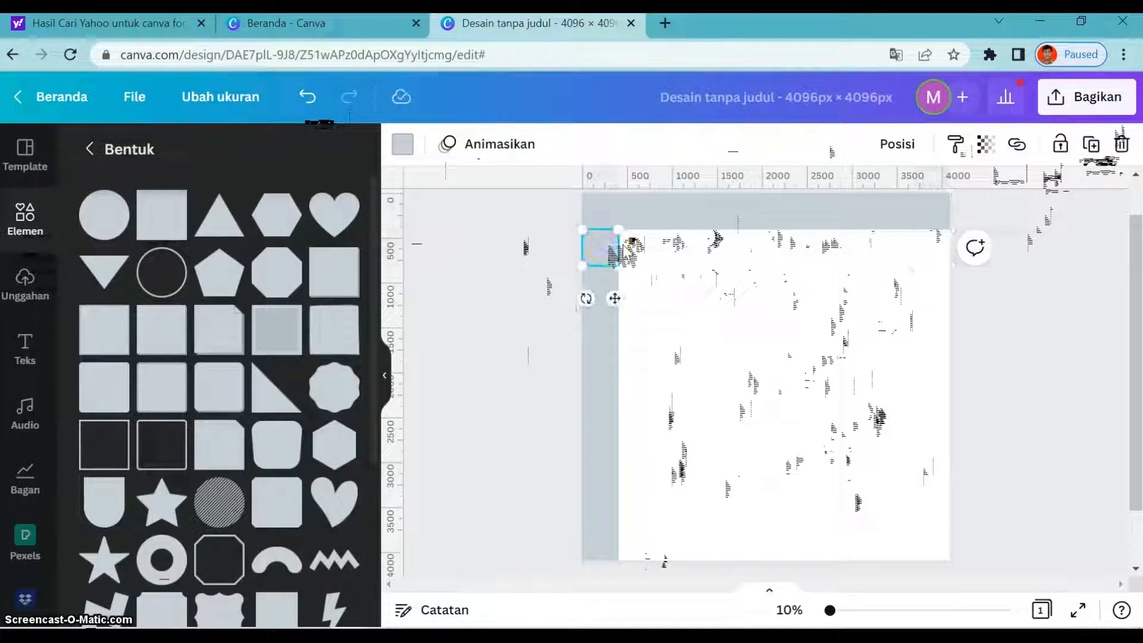
left_click(1095, 149)
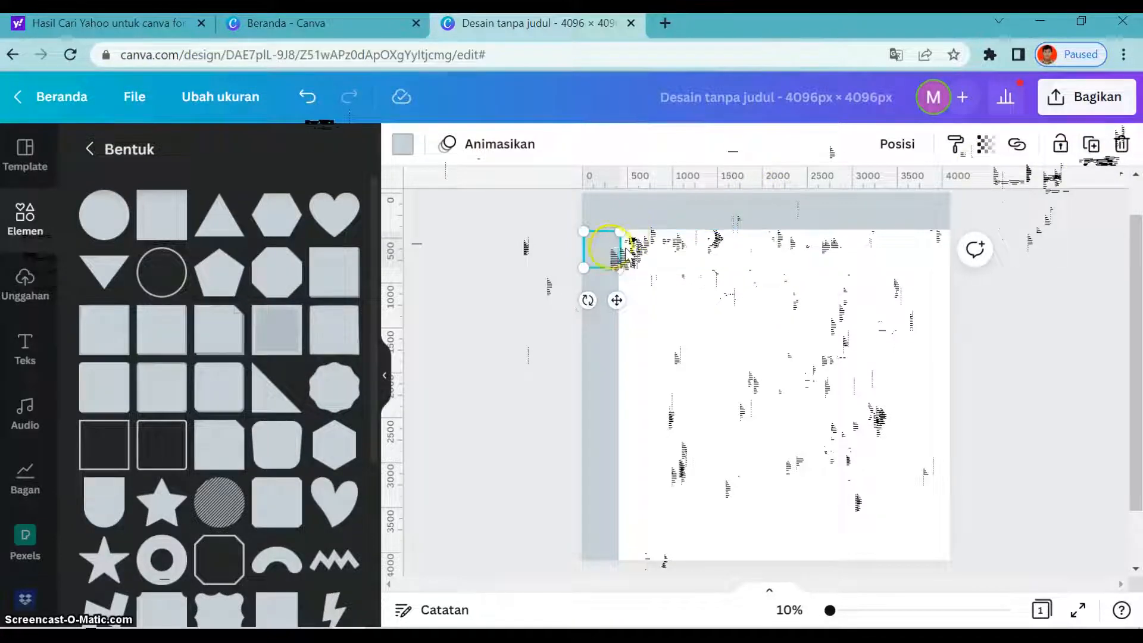
left_click_drag(608, 247, 638, 247)
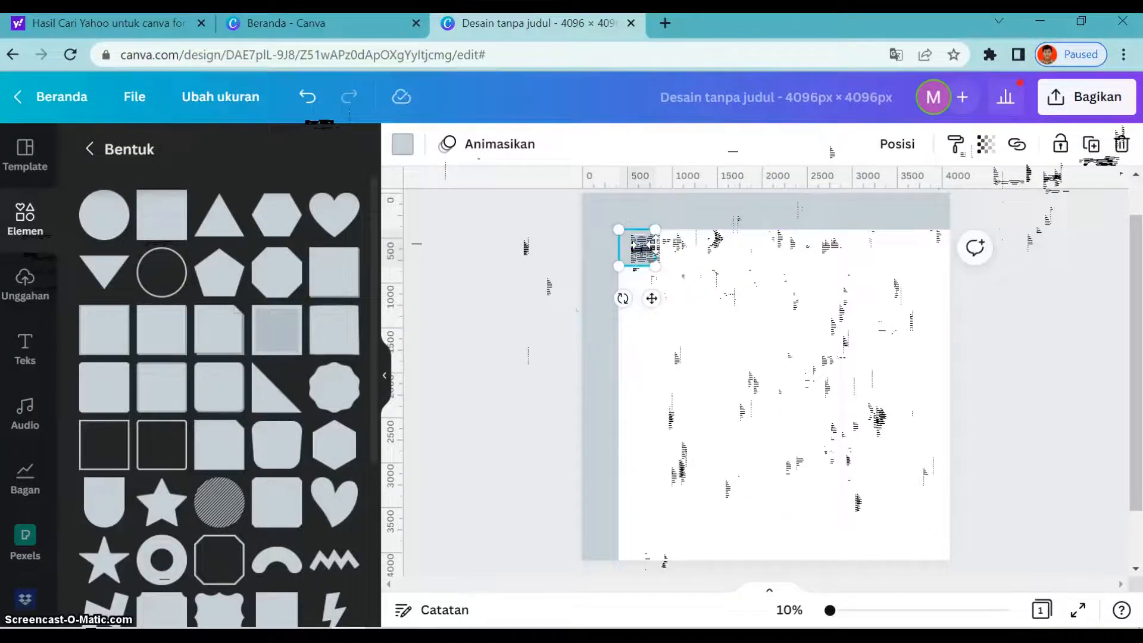
left_click(1093, 146)
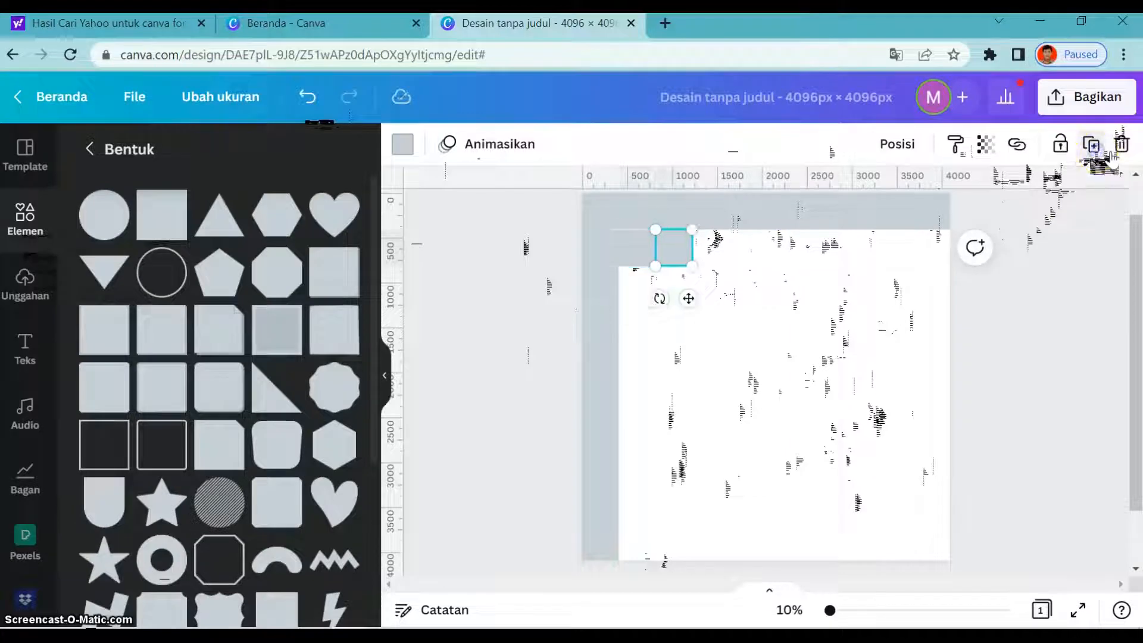
left_click(1110, 154)
left_click(1110, 155)
left_click(1110, 155)
left_click(1110, 155)
left_click(1111, 155)
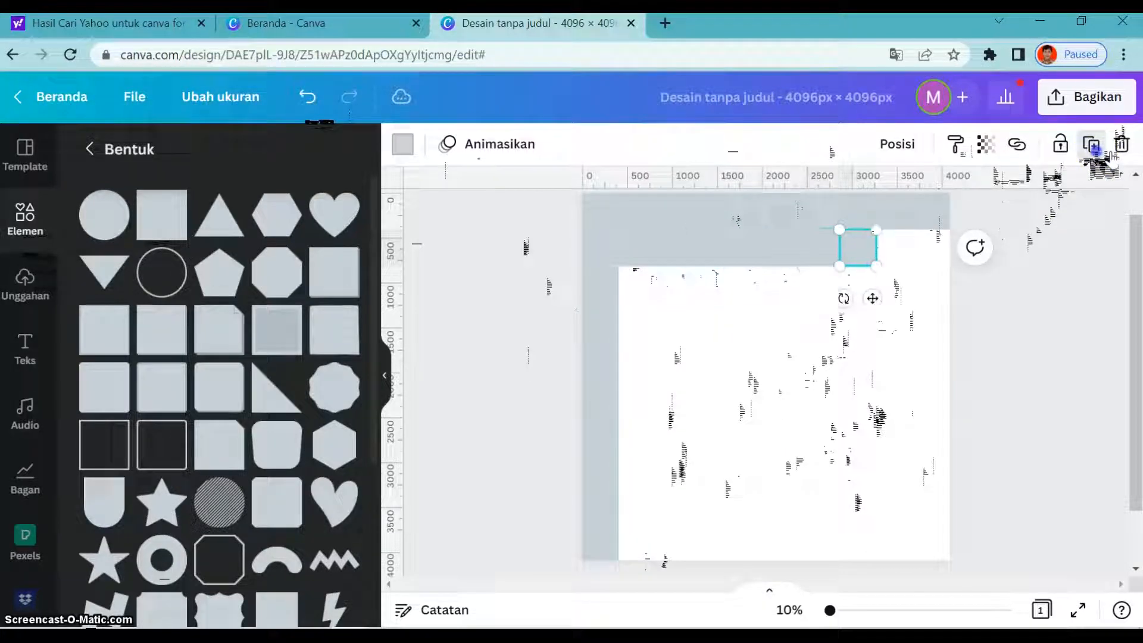
left_click(1110, 155)
left_click(1110, 155)
left_click(1111, 155)
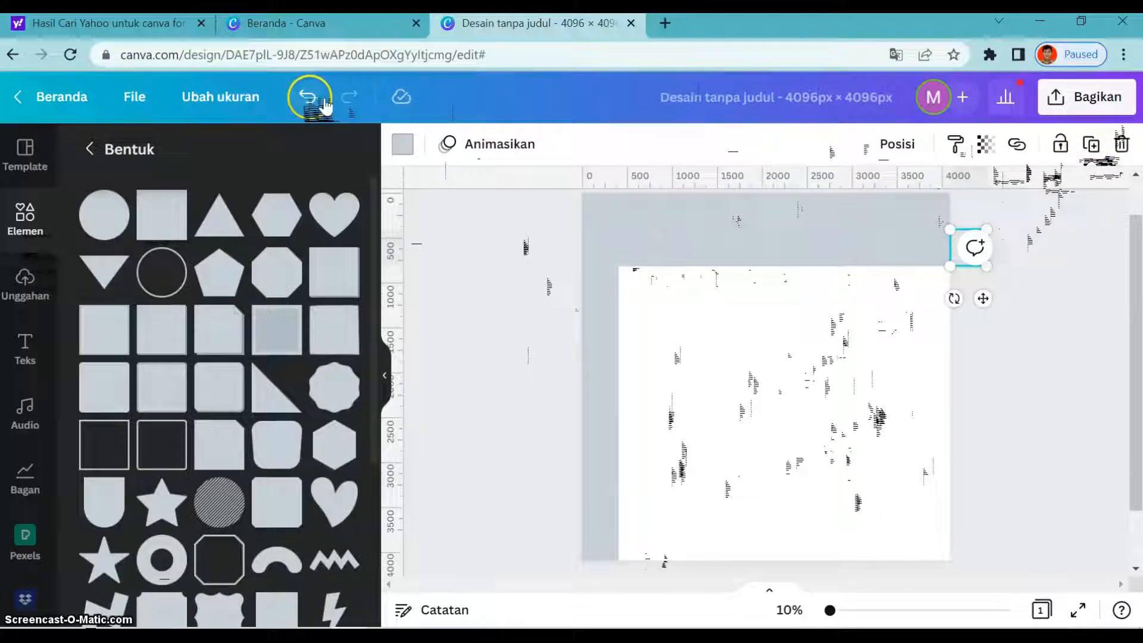
left_click(307, 97)
left_click(595, 292)
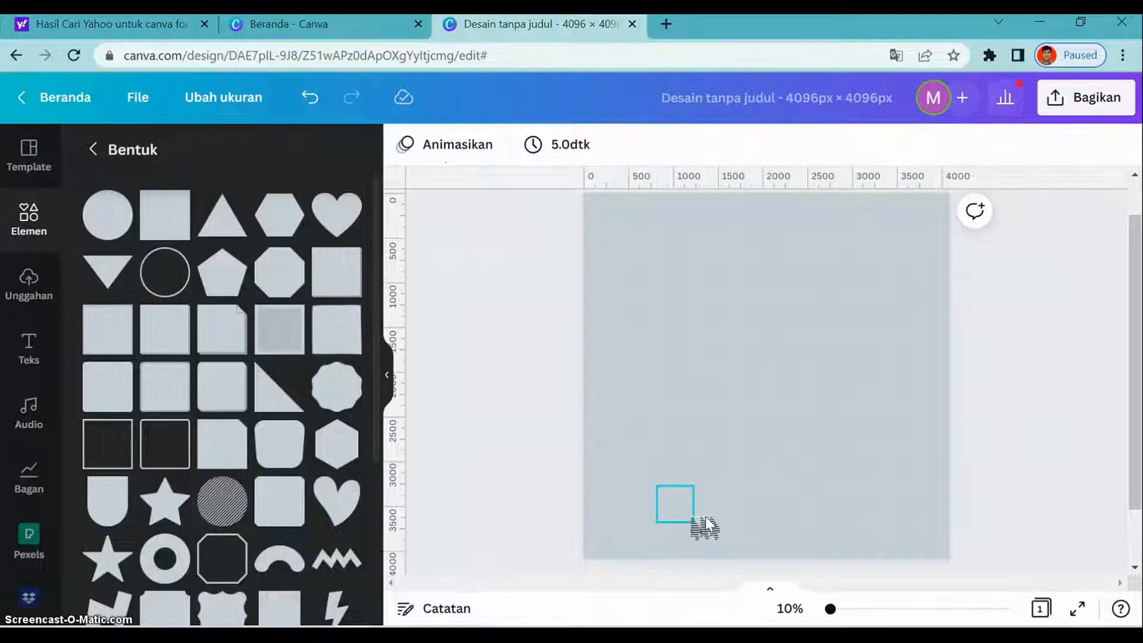
- Recolour the square in the page's bottom-left corner turquoise (Biru toska #5ce1e6)
left_click_drag(705, 525, 631, 542)
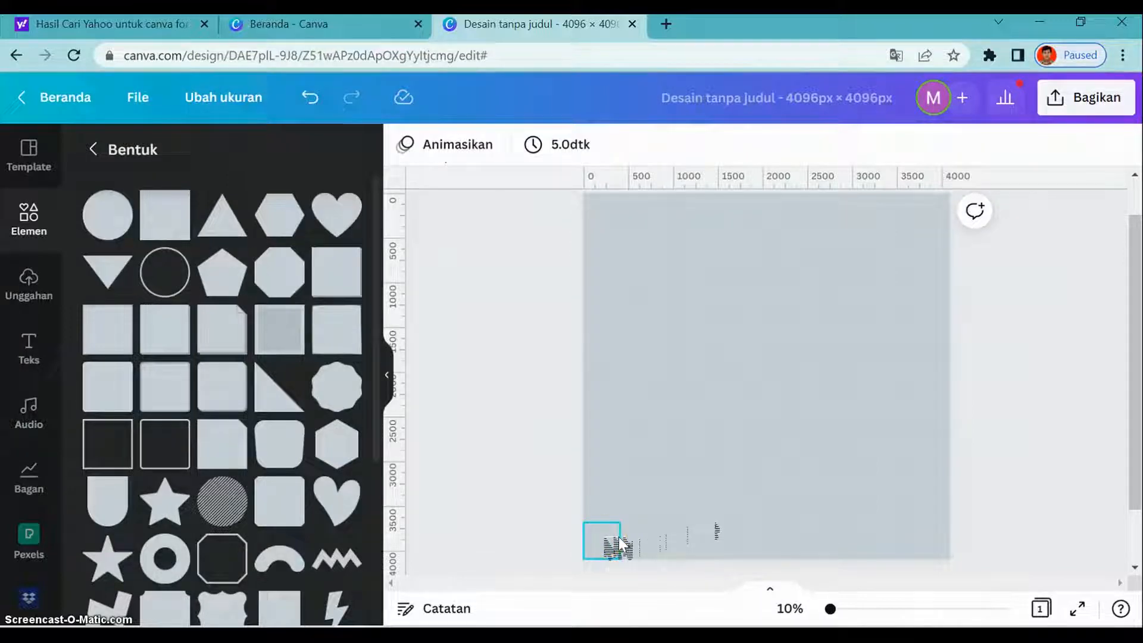
left_click_drag(619, 543, 619, 543)
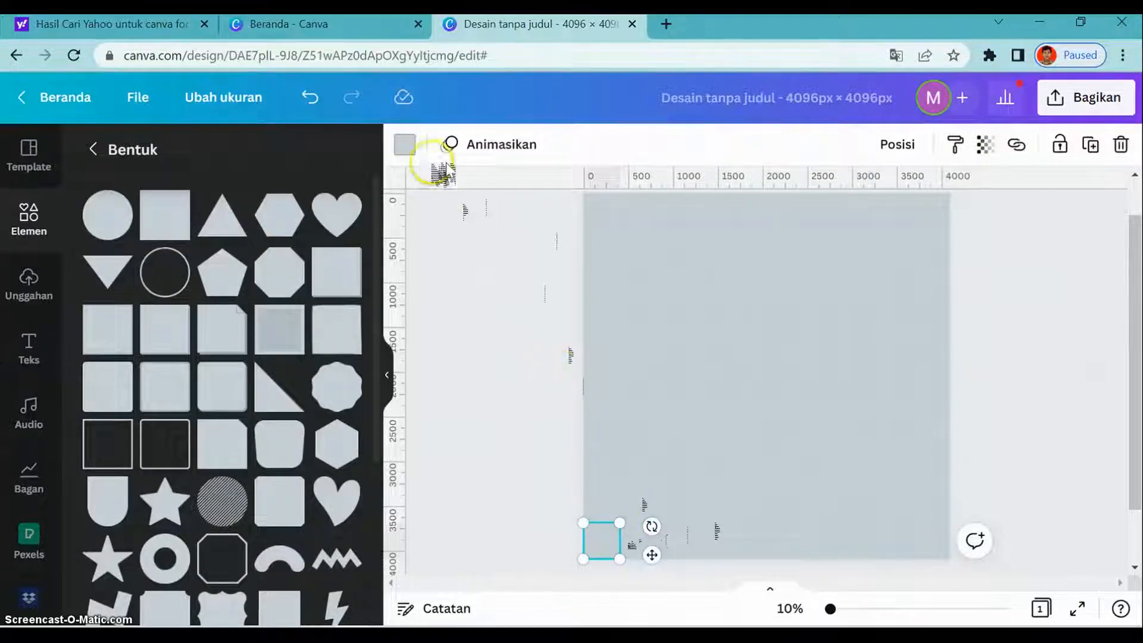
left_click(406, 146)
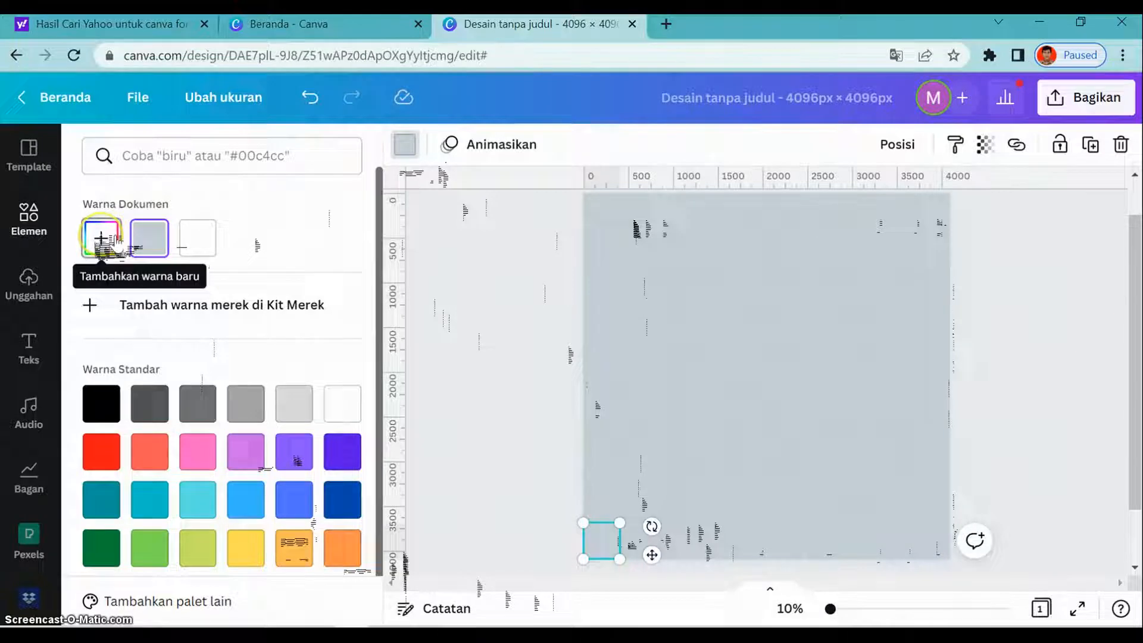
left_click(202, 497)
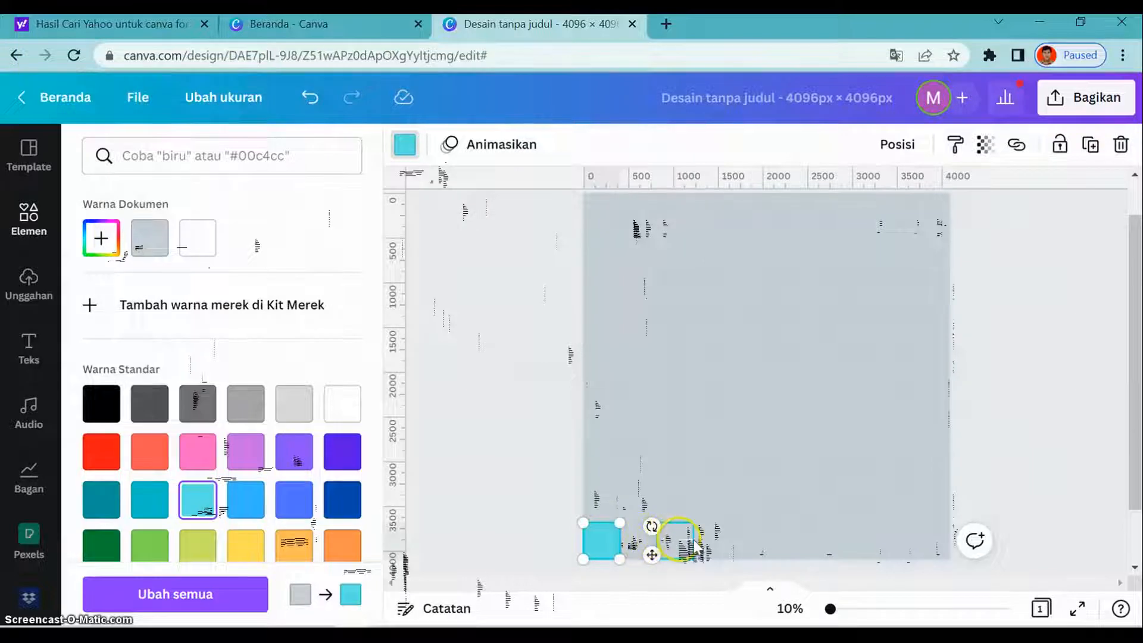
- Give the third square of the bottom row the custom beige colour #D8D8C7
left_click(670, 541)
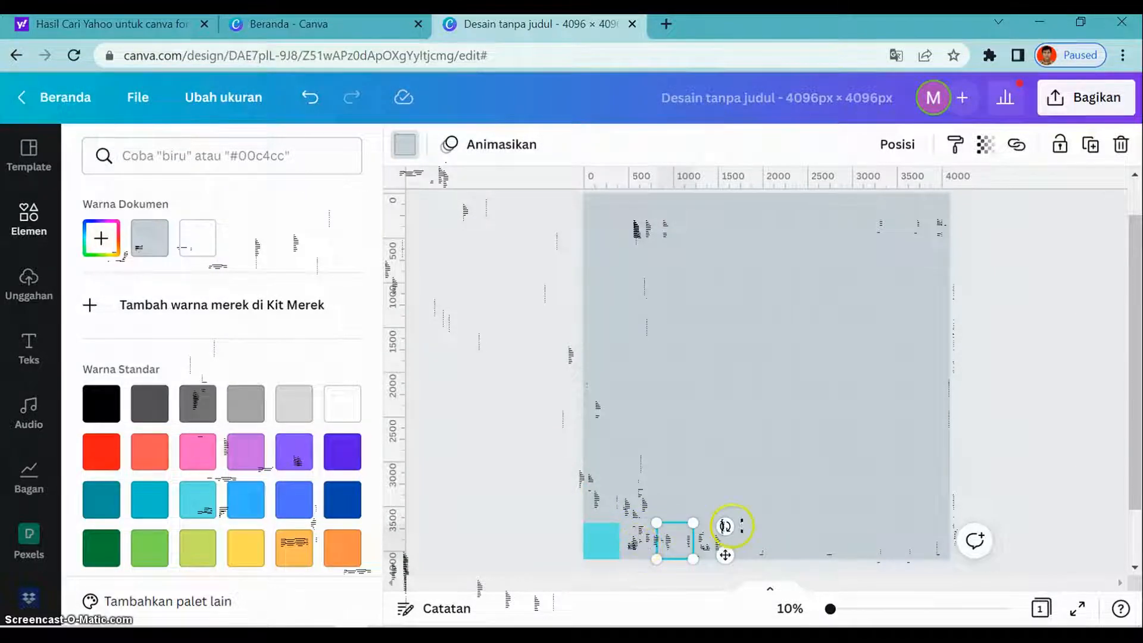
left_click(101, 238)
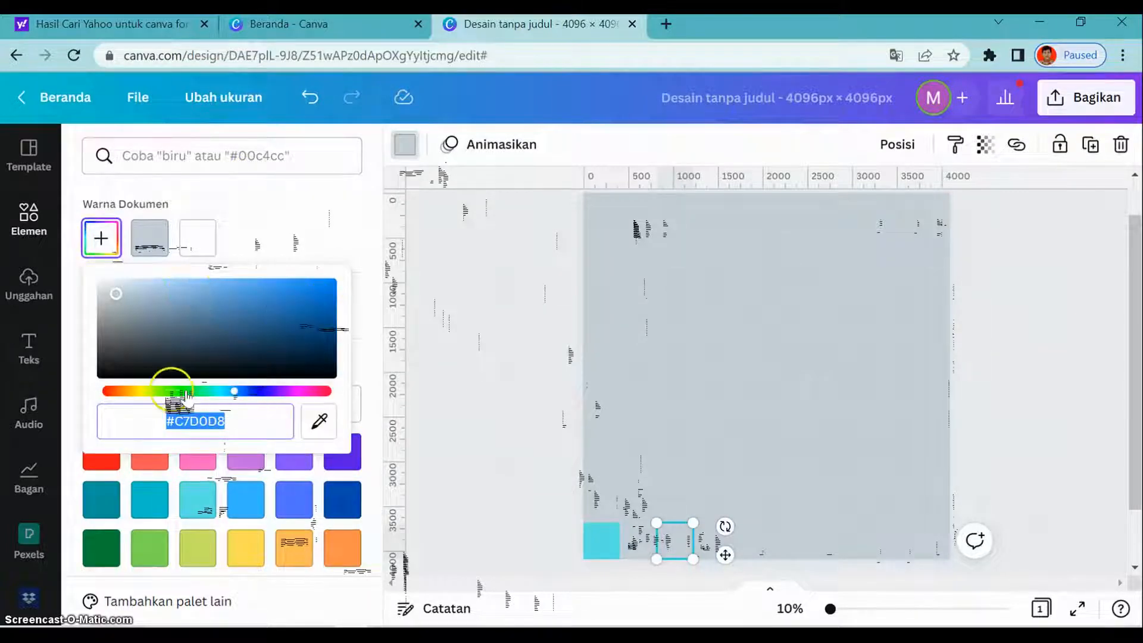
left_click(146, 391)
left_click(603, 526)
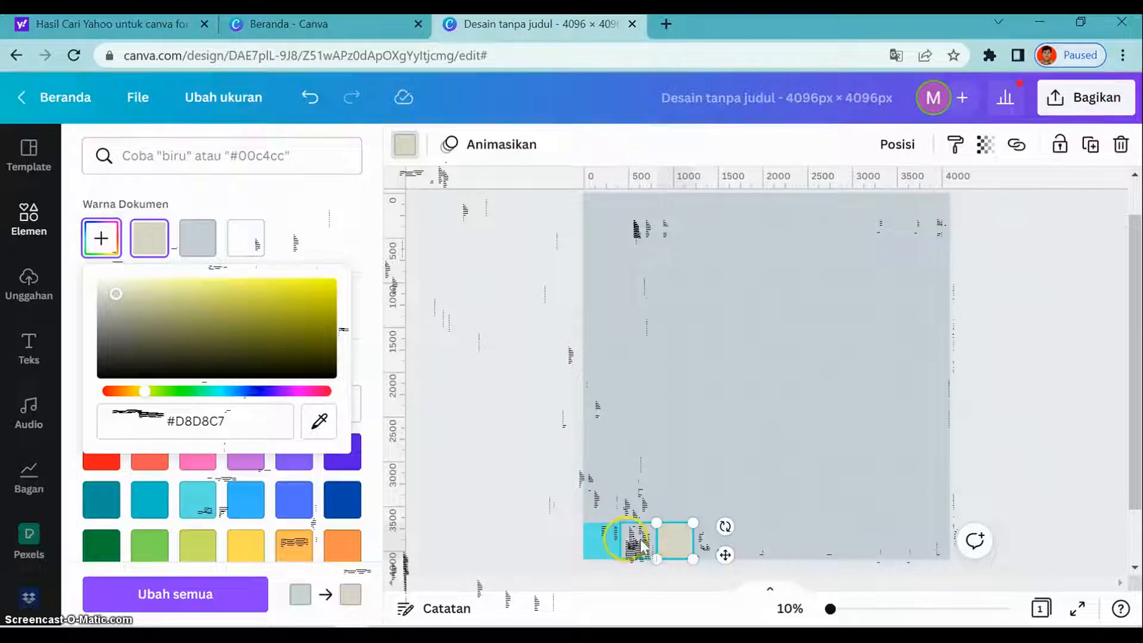
- Colour the bottom row's second square Pink #ff66c4 and its fourth square light green
left_click(639, 543)
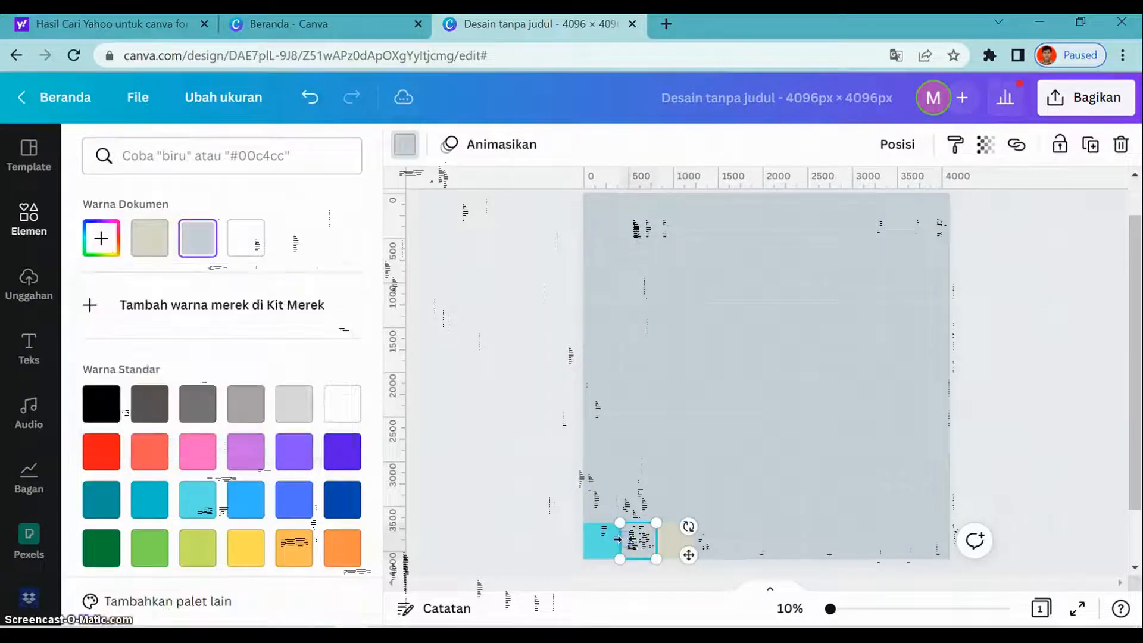
left_click(208, 459)
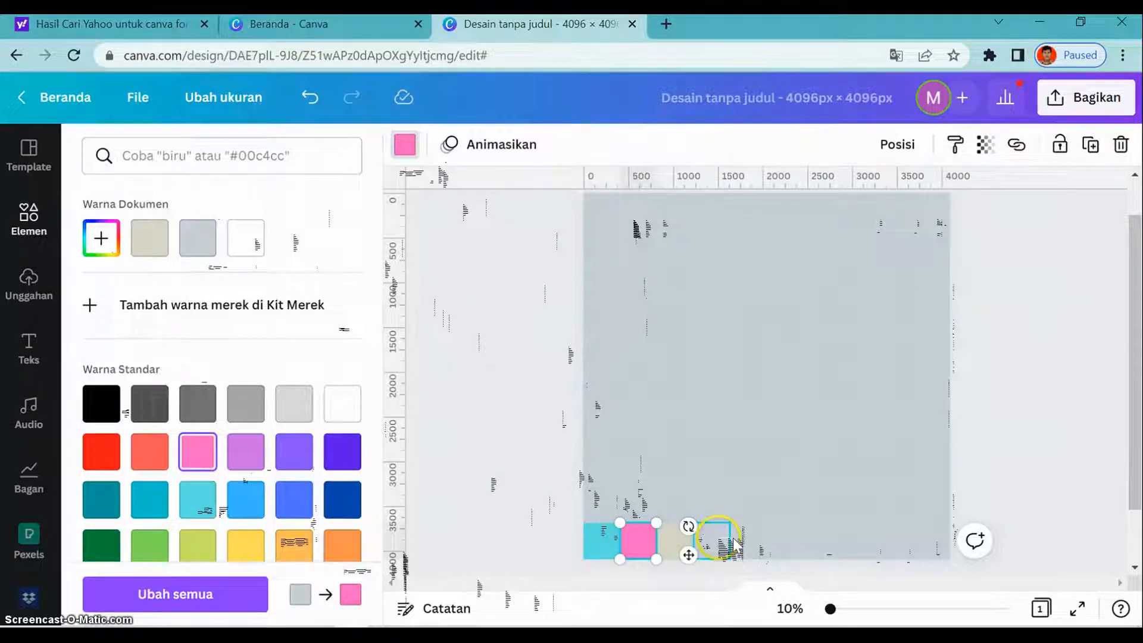
left_click(719, 538)
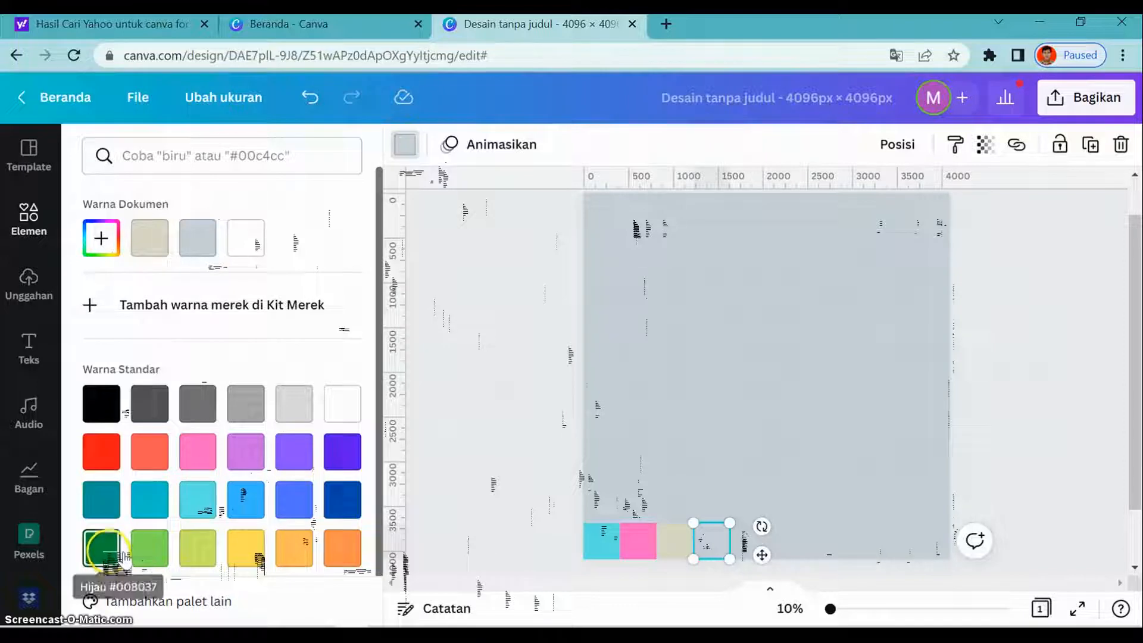
left_click(150, 546)
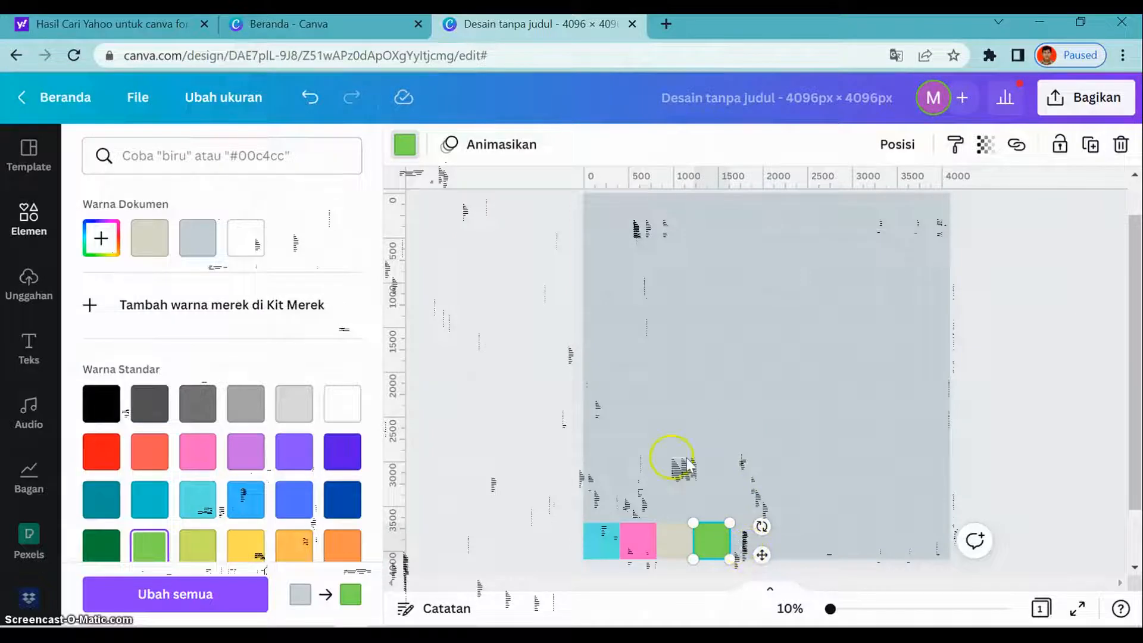
- Recolour the sixth square from the top in the left column red
left_click(602, 395)
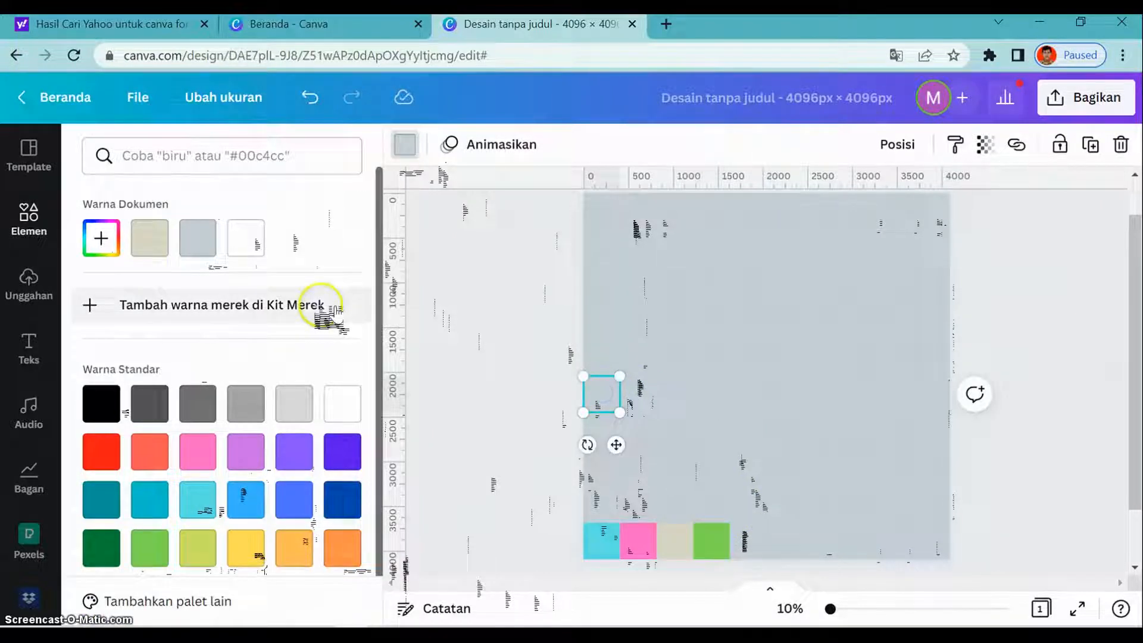
left_click(103, 452)
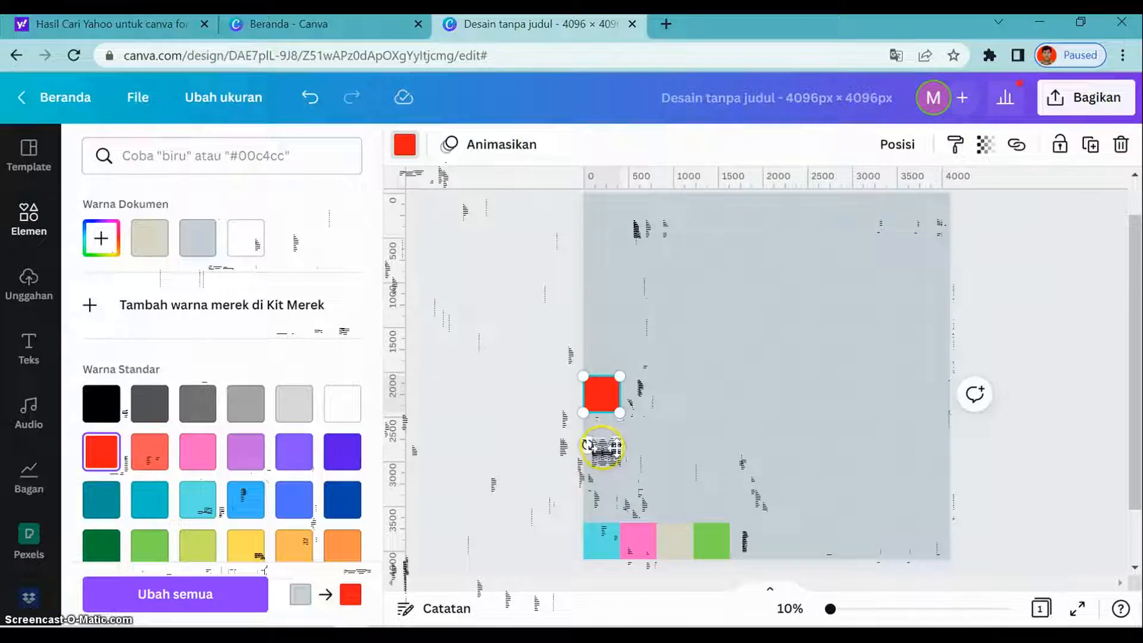
- Colour the left column's eighth square from the top blue-green and its ninth square purple (Ungu #8c52ff)
left_click(616, 466)
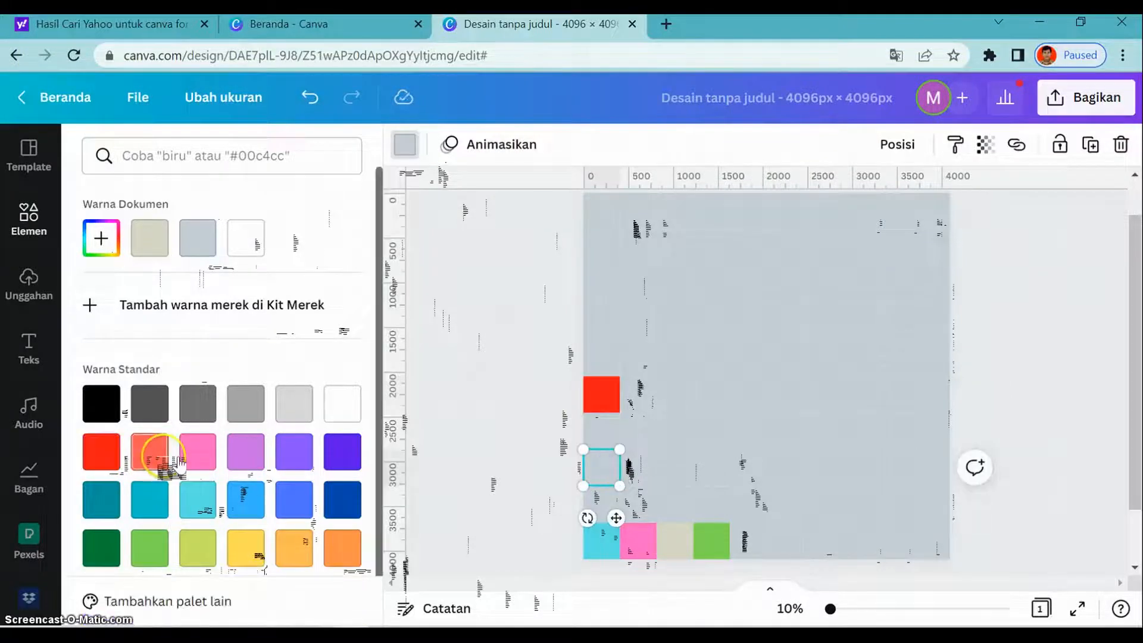
left_click(169, 507)
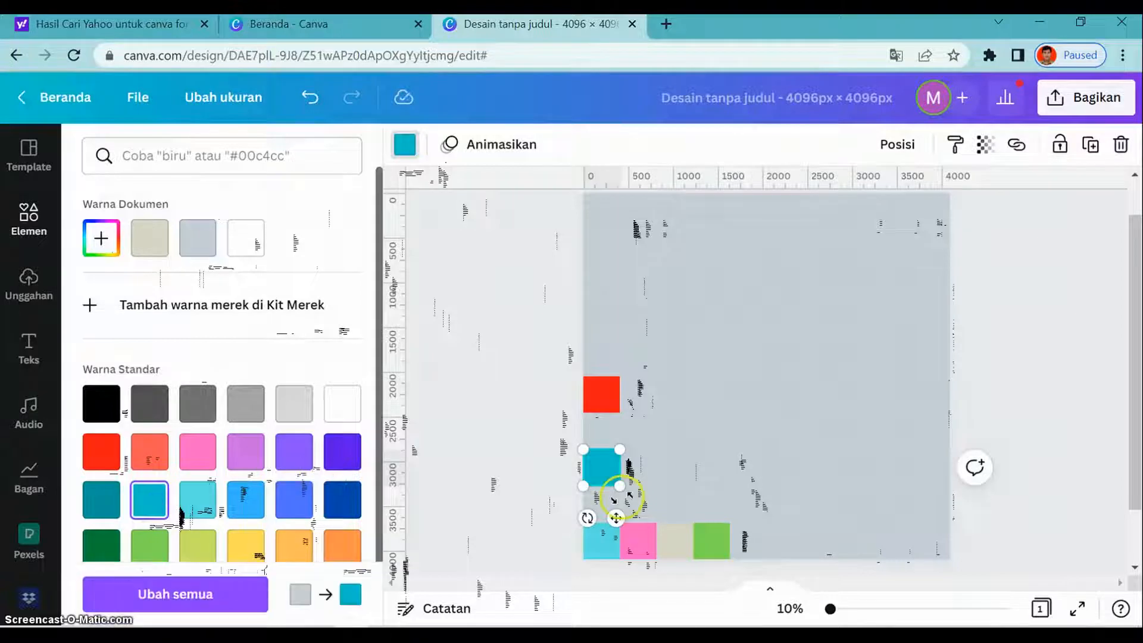
left_click(717, 504)
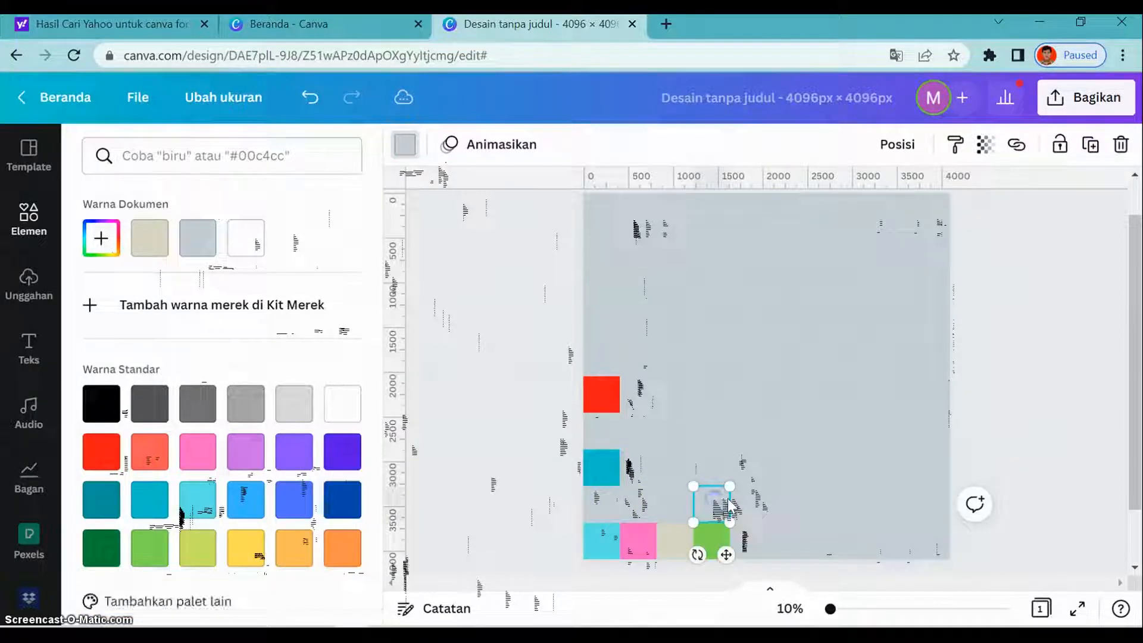
left_click(610, 505)
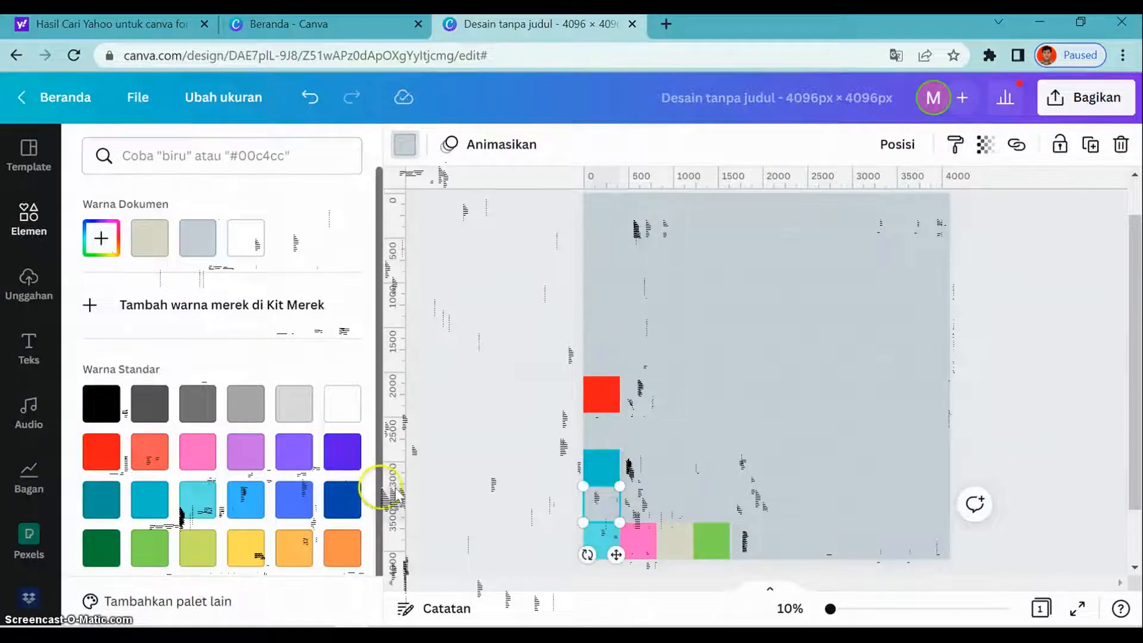
left_click(306, 462)
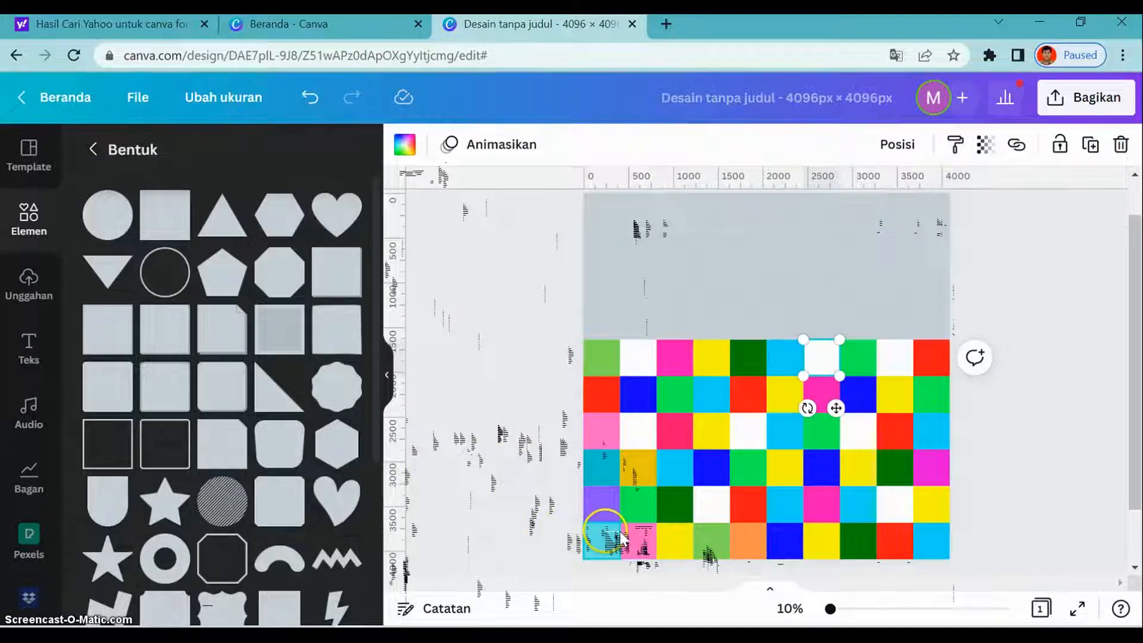
- Add a subheading text box reading STAR and set its font to Monument
left_click(42, 356)
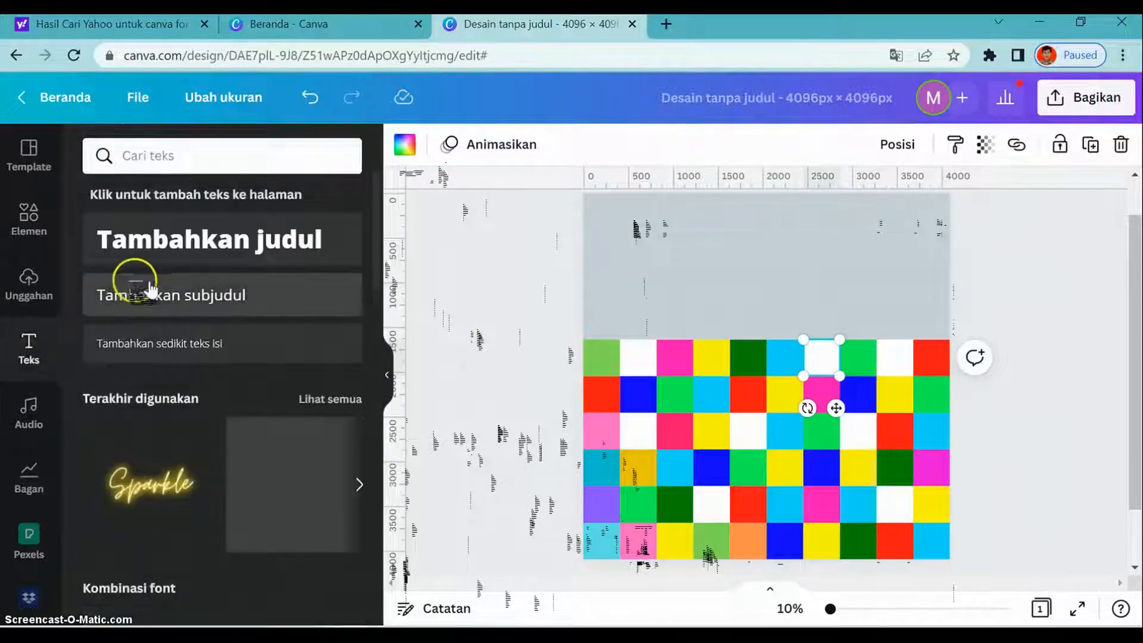
left_click(202, 298)
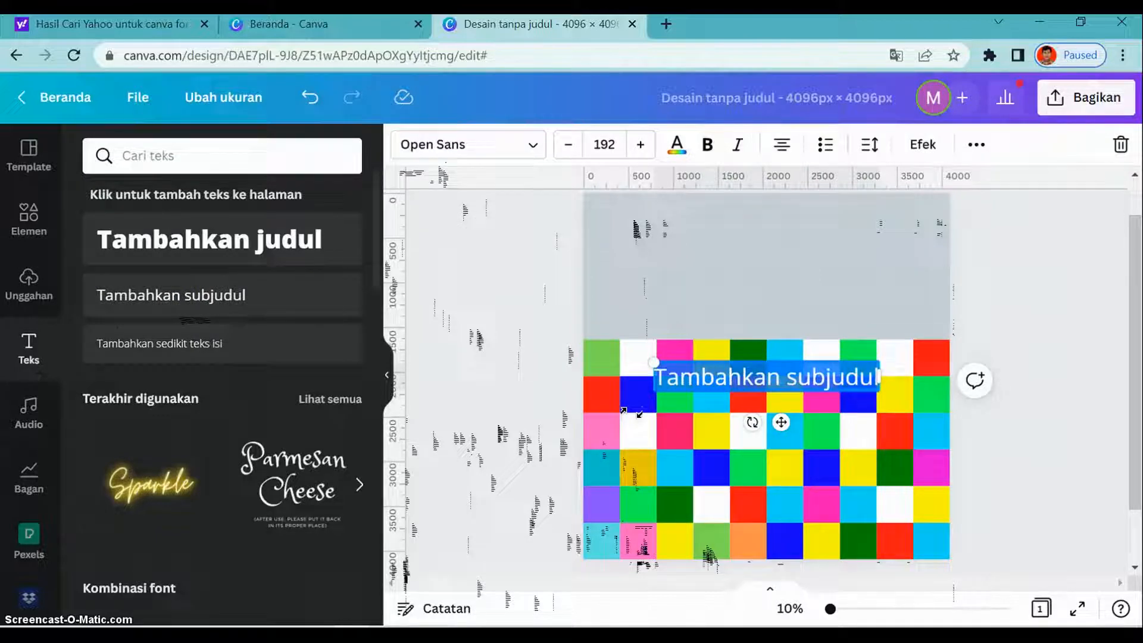
type("STAR")
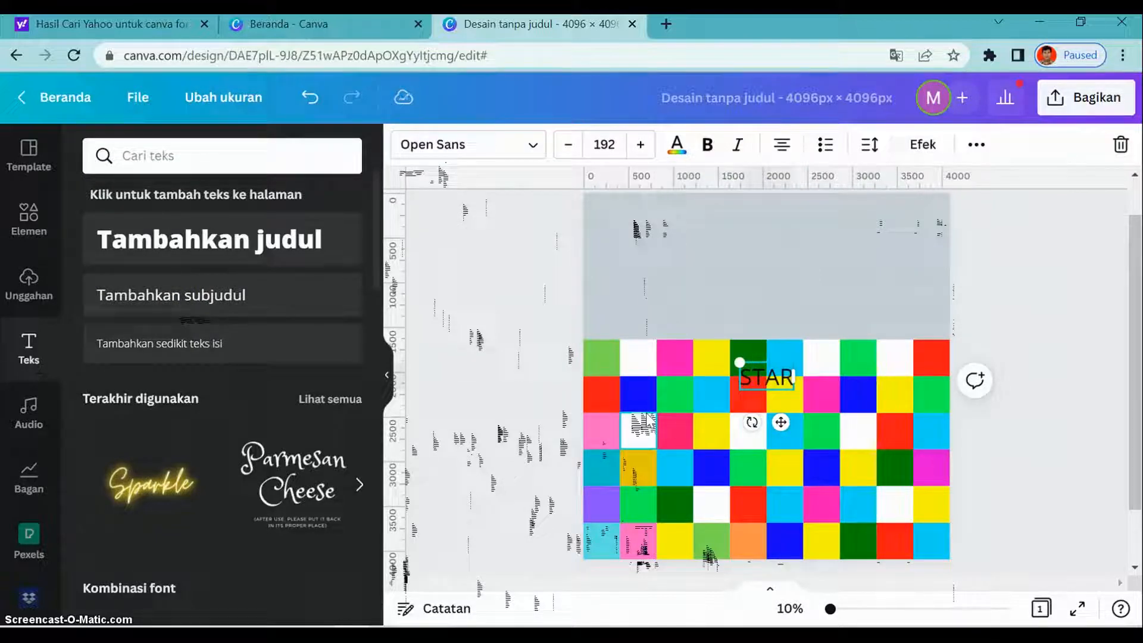
left_click(538, 146)
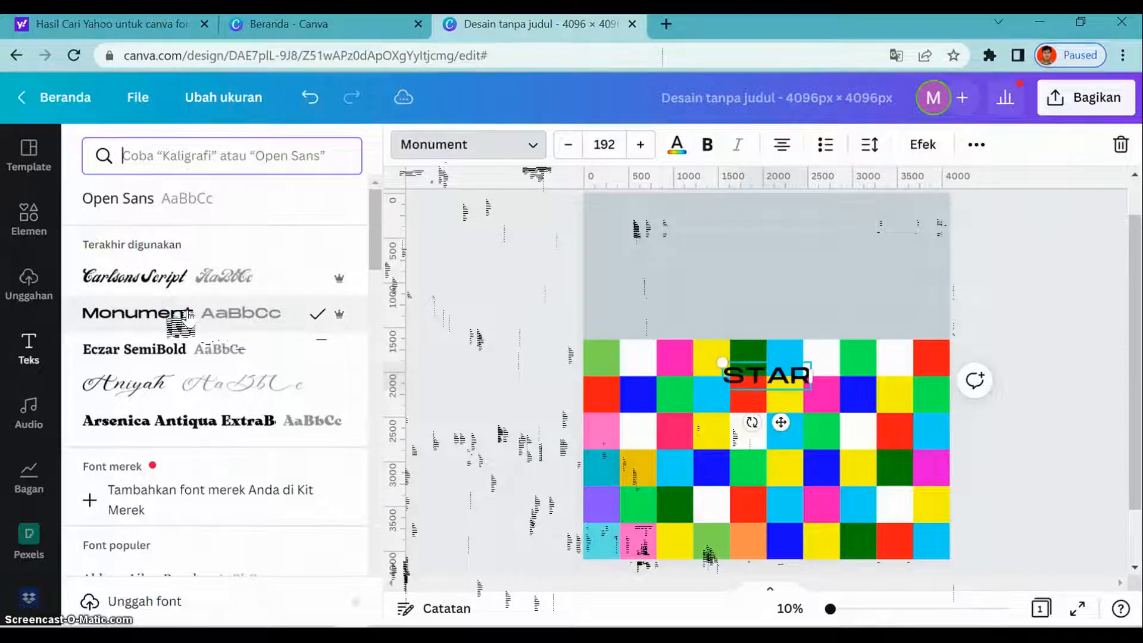
- Shrink the STAR text to size 74.3 and place it along the lower edge of the page's bottom-left square
left_click(722, 374)
left_click_drag(725, 361, 775, 376)
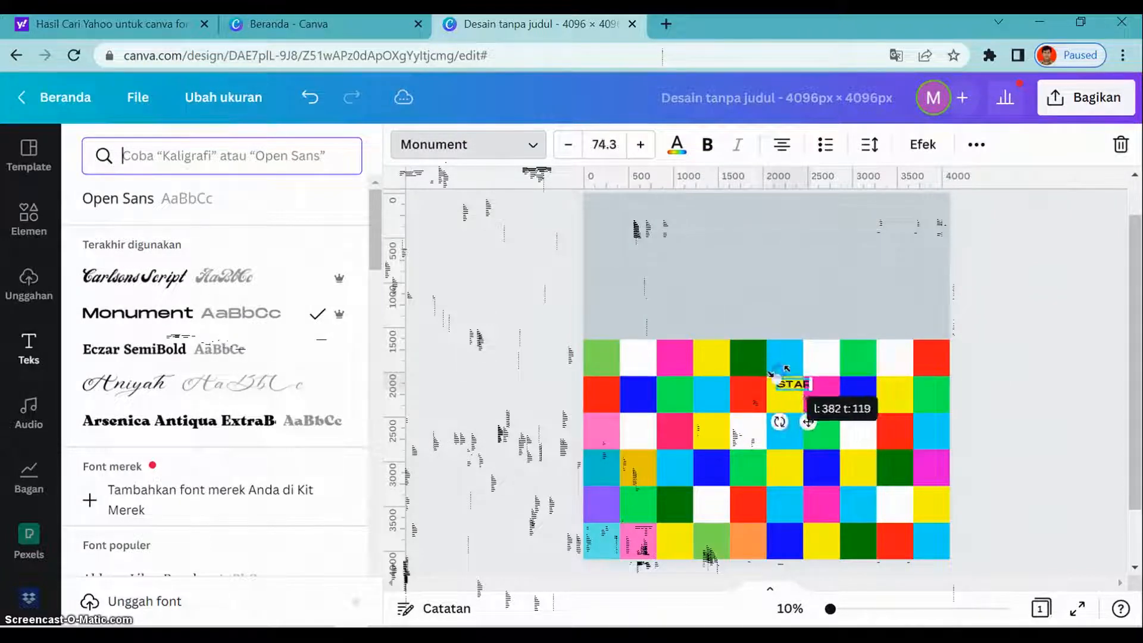
left_click_drag(808, 421, 631, 593)
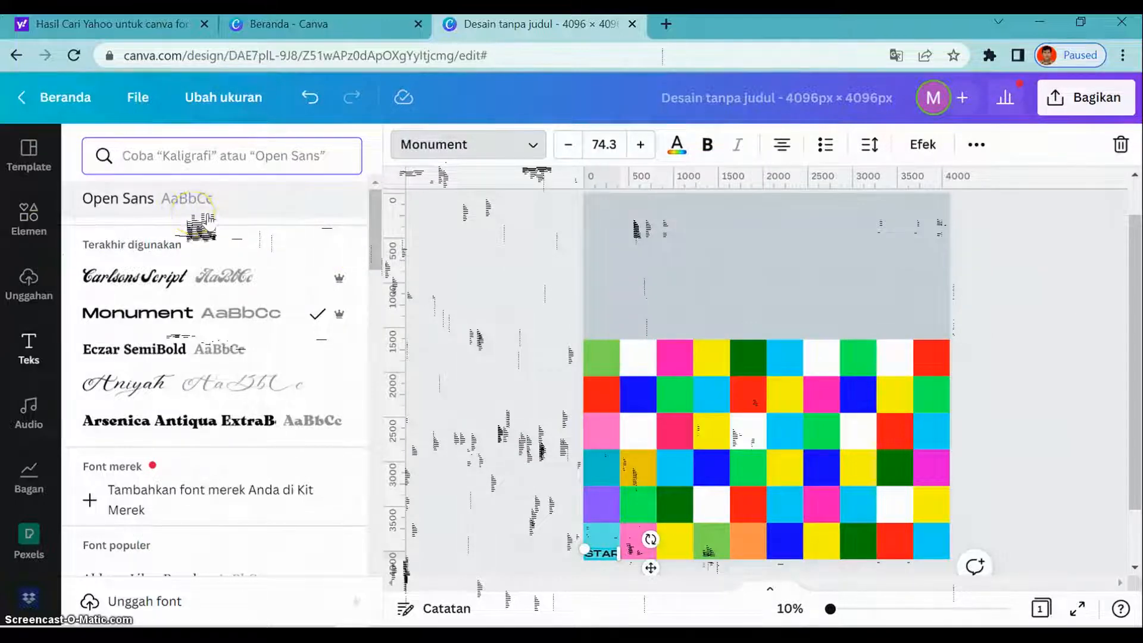
left_click(181, 204)
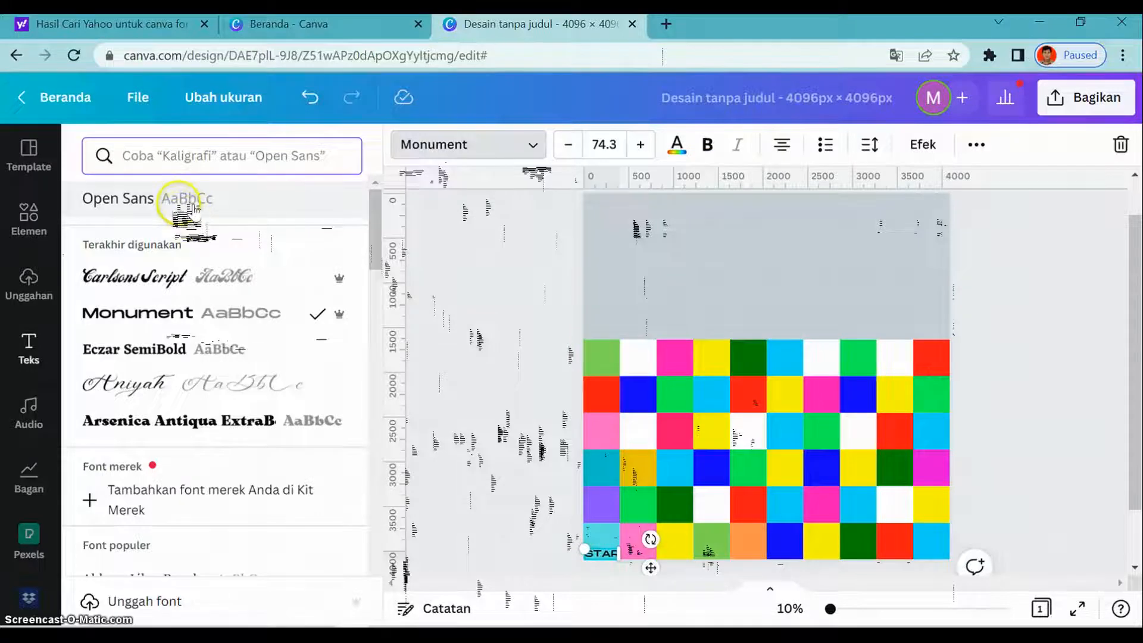
- Search the Canva elements library for ROKET
left_click(36, 214)
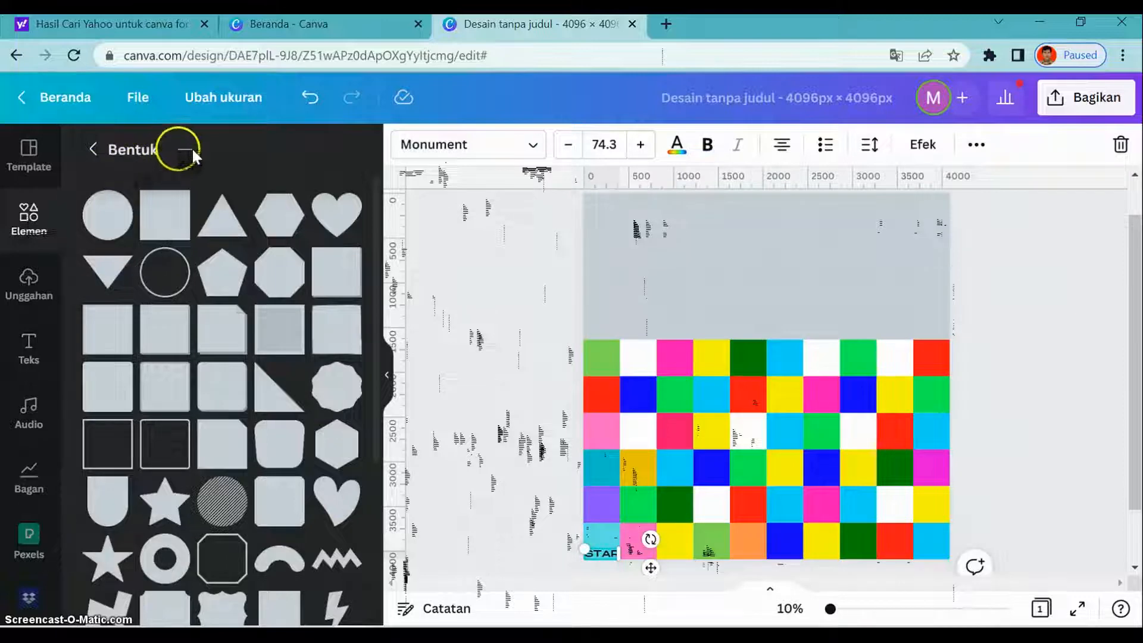
left_click(36, 221)
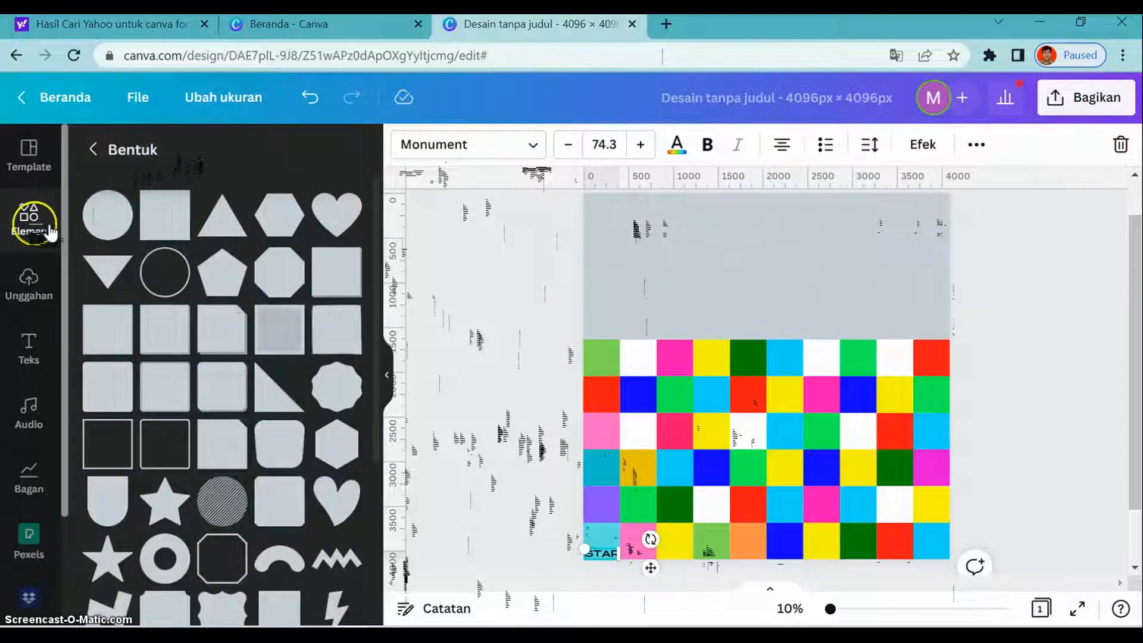
left_click(105, 152)
left_click(37, 283)
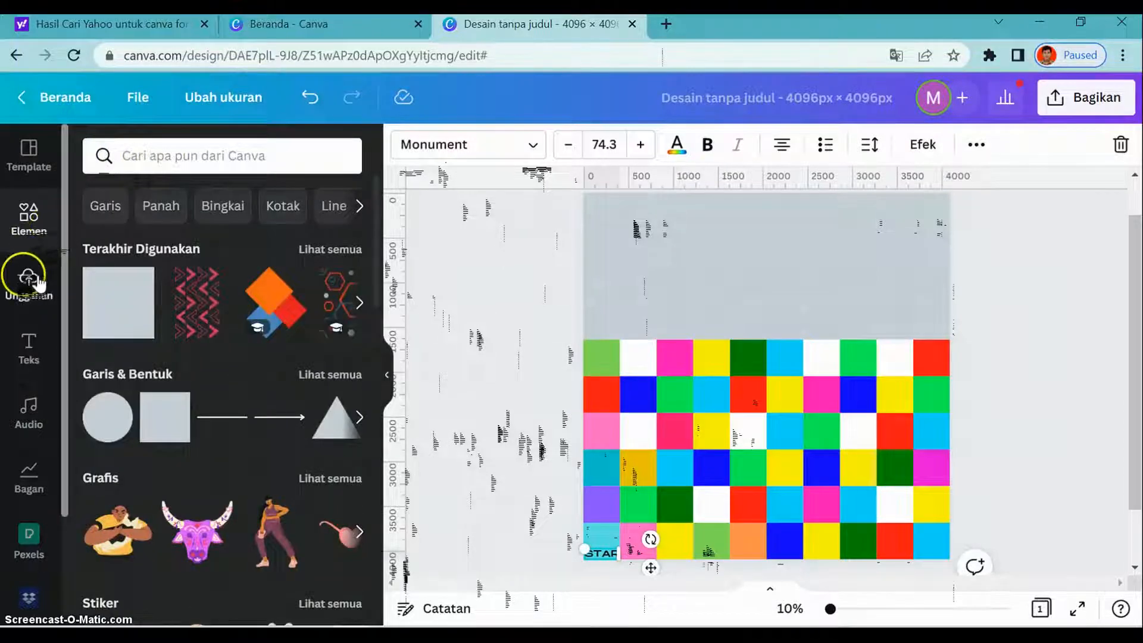
left_click(169, 158)
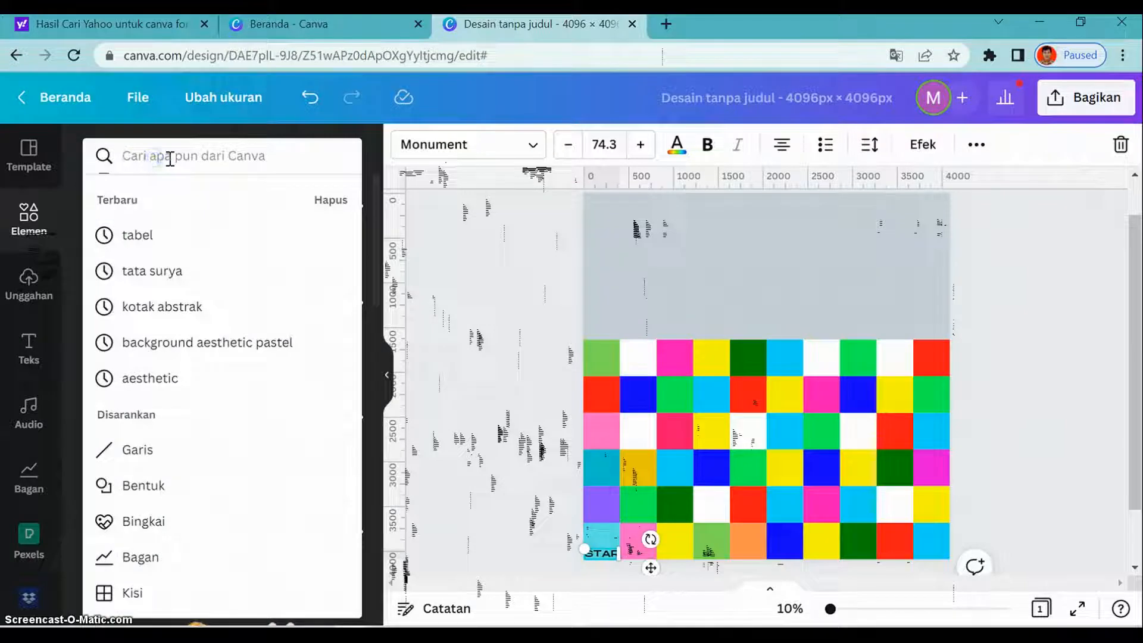
type("ROKET")
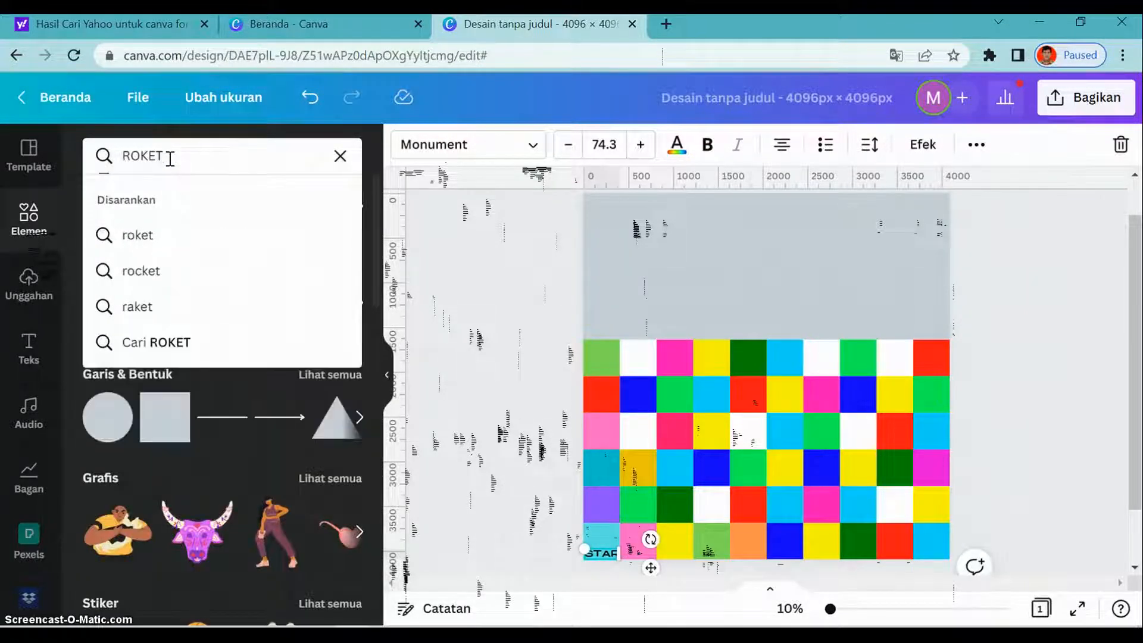
key("Return")
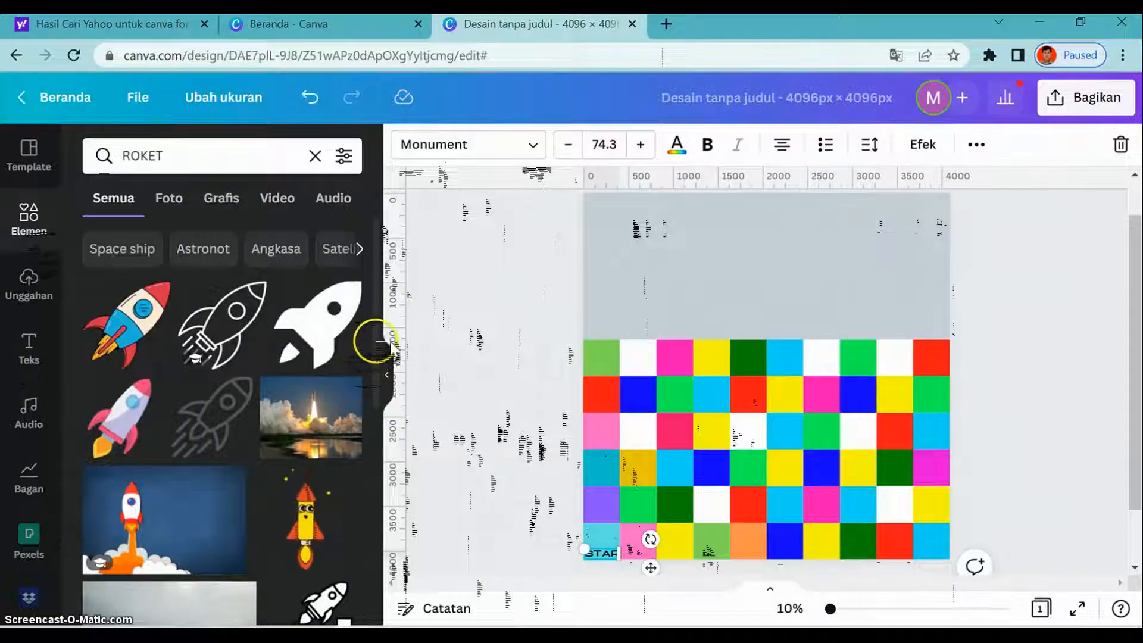
- Insert the red, blue and cream rocket graphic and shrink it to fit above the STAR text in the bottom-left square
mouse_move(380, 342)
left_mouse_down()
mouse_move(401, 381)
mouse_move(402, 437)
mouse_move(400, 331)
left_mouse_up()
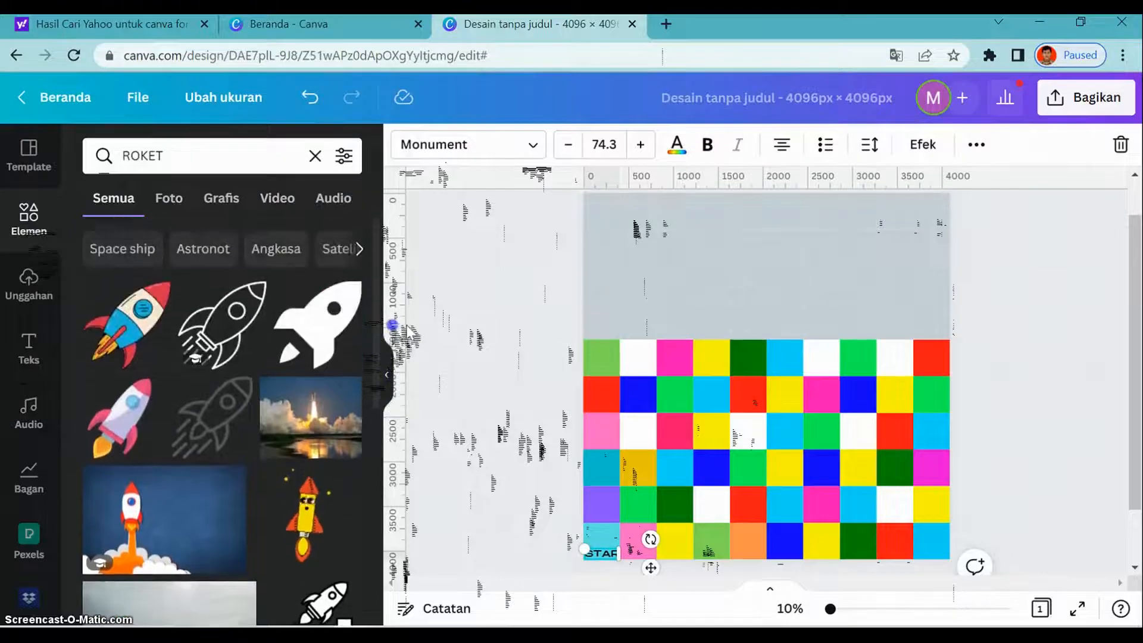
left_click(158, 321)
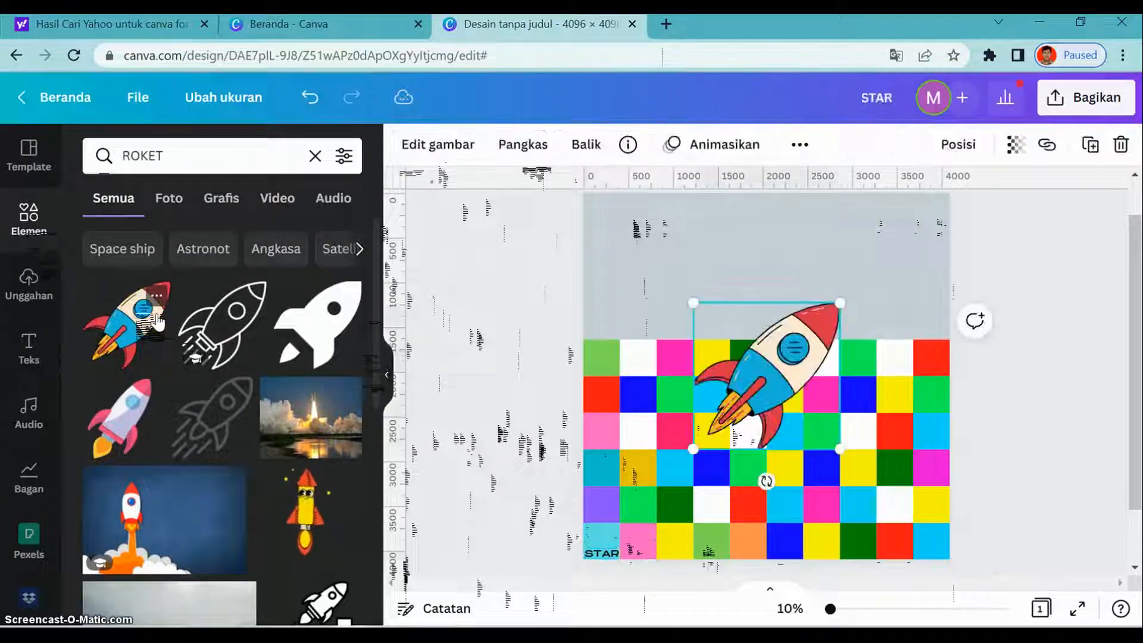
left_click_drag(839, 448, 626, 589)
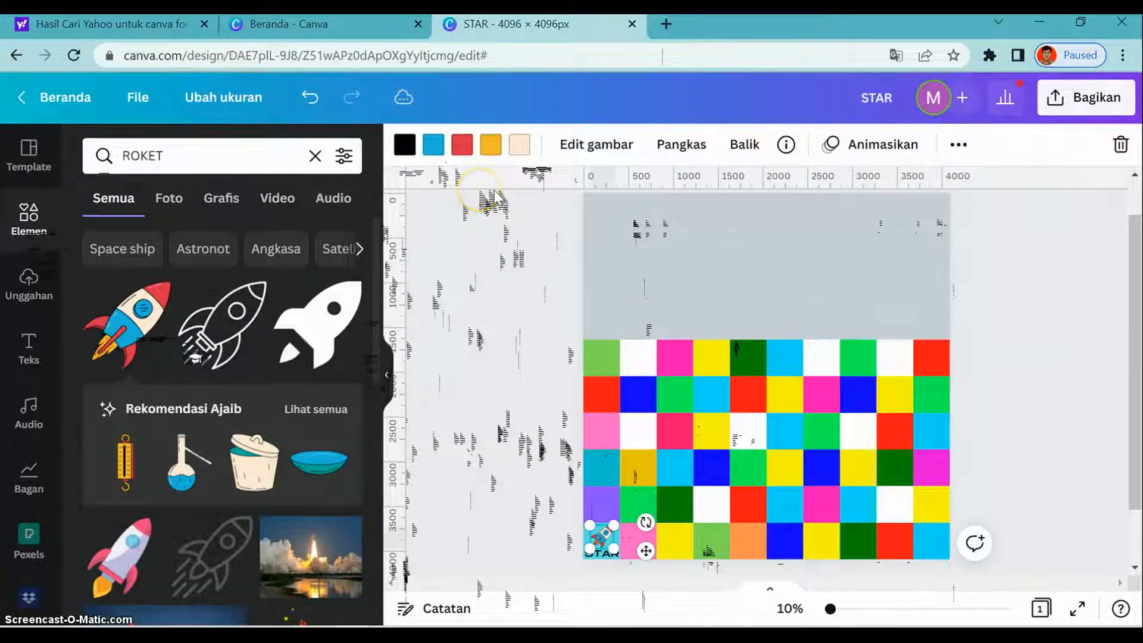
- Recolour the rocket's dark red parts bright red, its blue parts green #06f657 and its orange parts yellow #f8f606
left_click(462, 144)
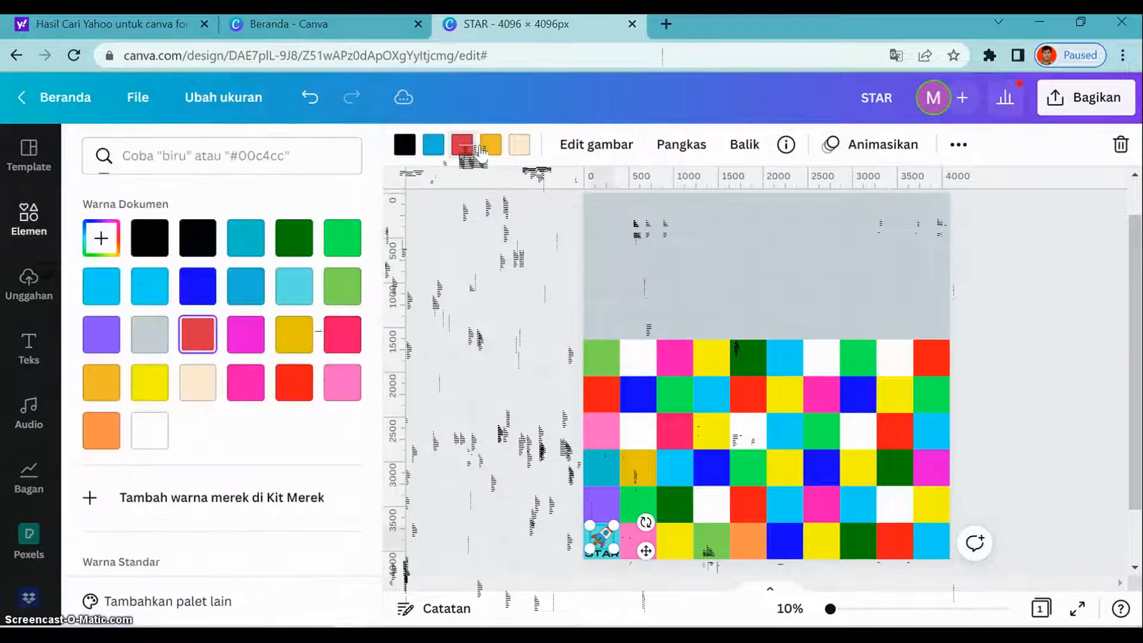
left_click(297, 386)
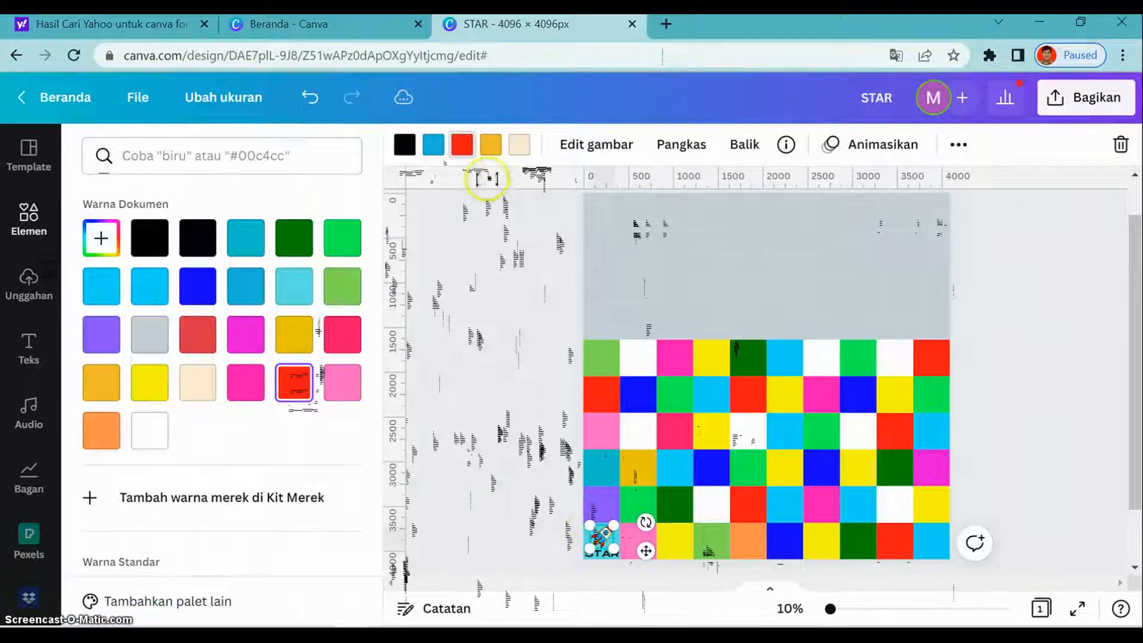
left_click(435, 148)
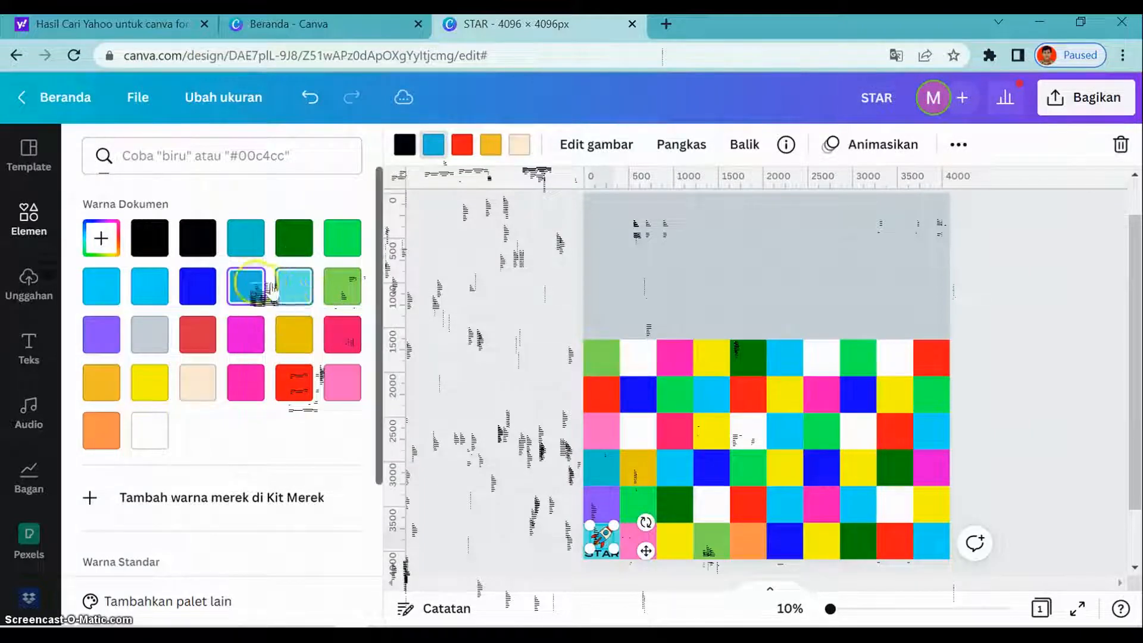
left_click(351, 250)
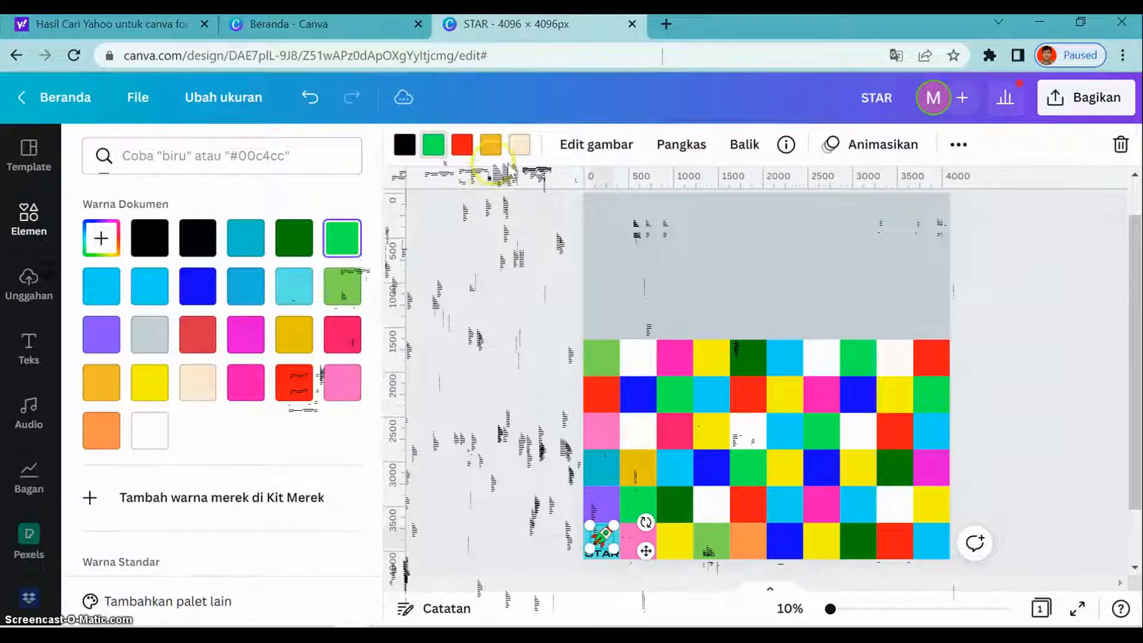
left_click(493, 147)
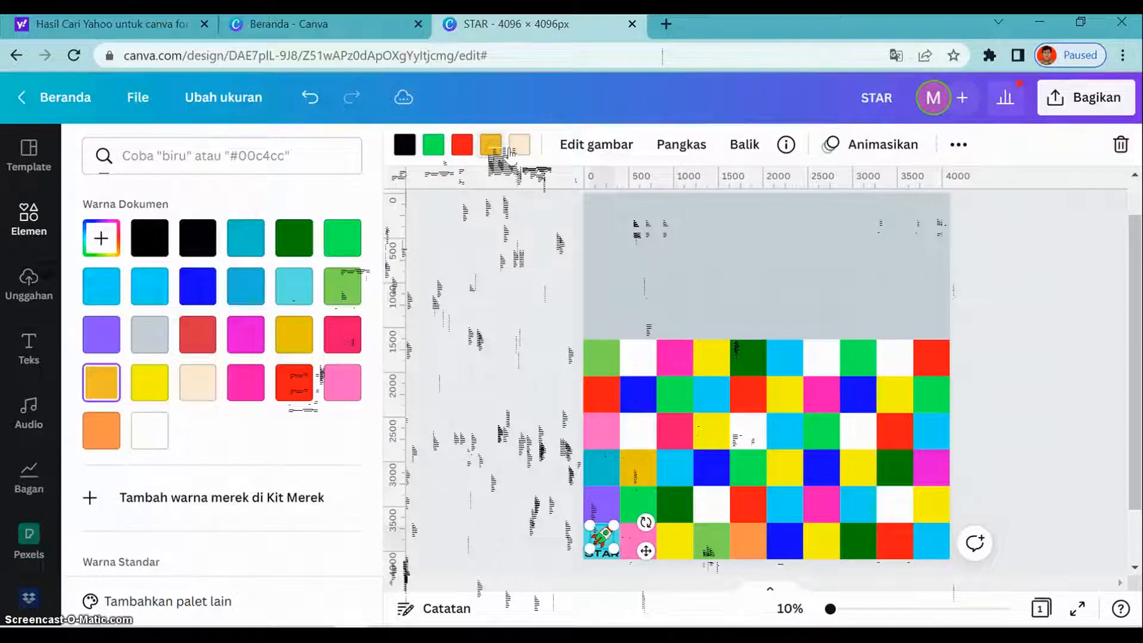
left_click(155, 386)
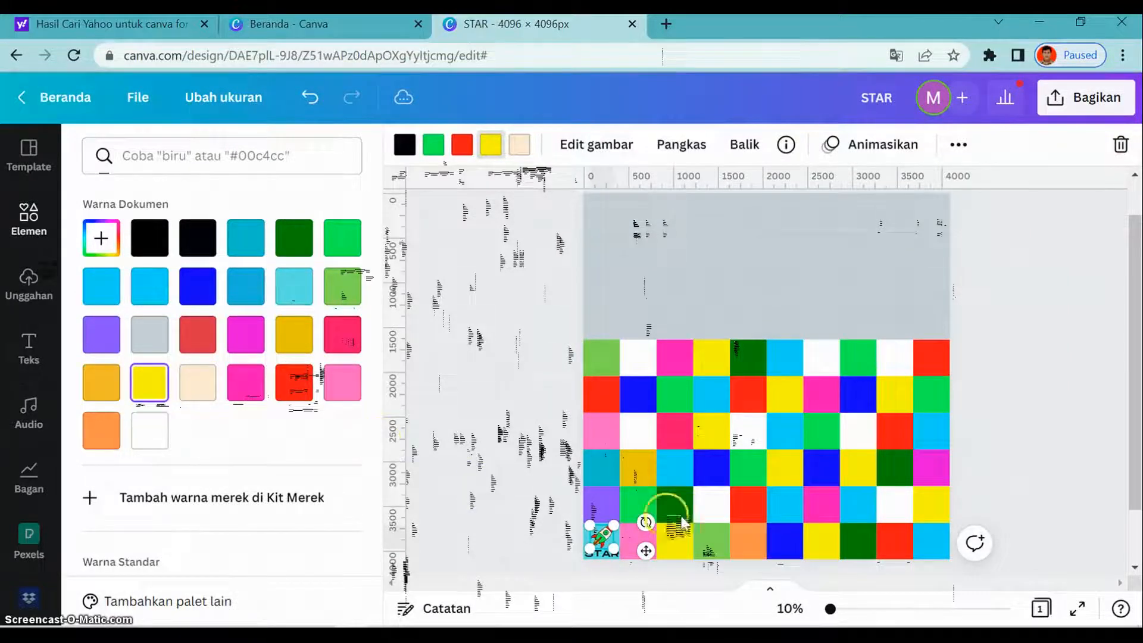
left_click(724, 543)
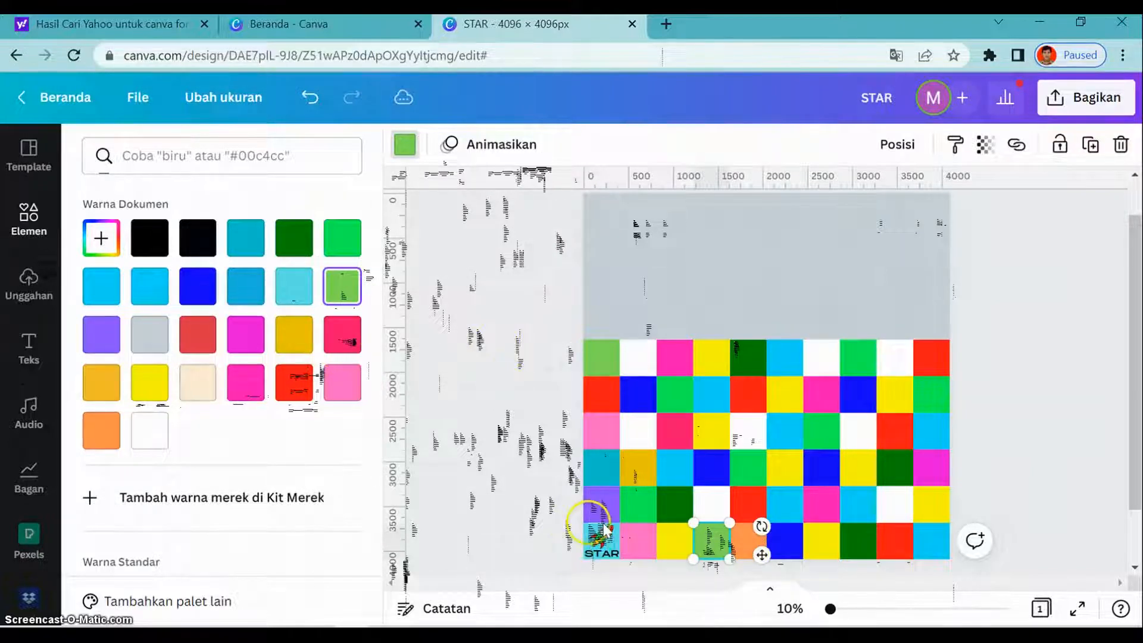
- Duplicate the STAR text, change the copy to 1 and place it in the upper-left corner of the start square
left_click(618, 558)
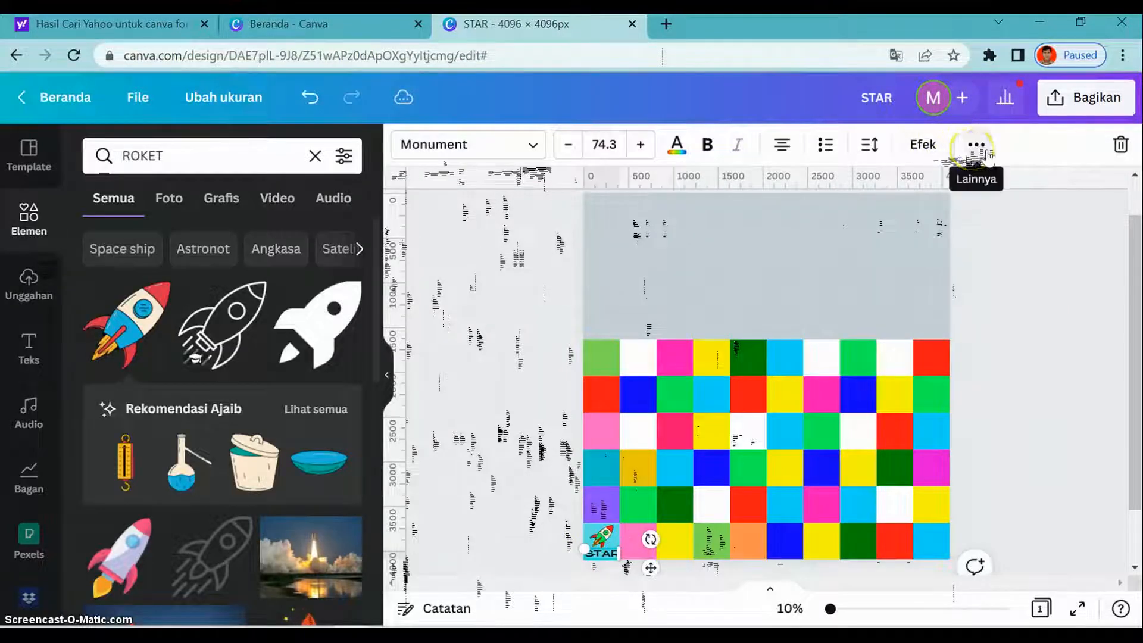
left_click(976, 145)
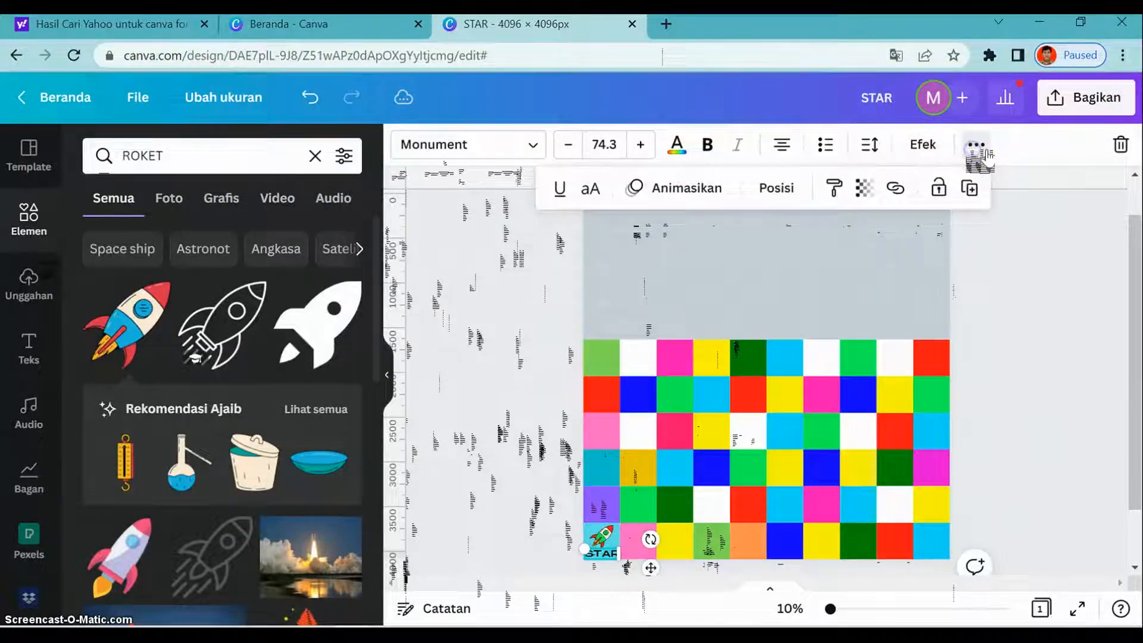
left_click(974, 195)
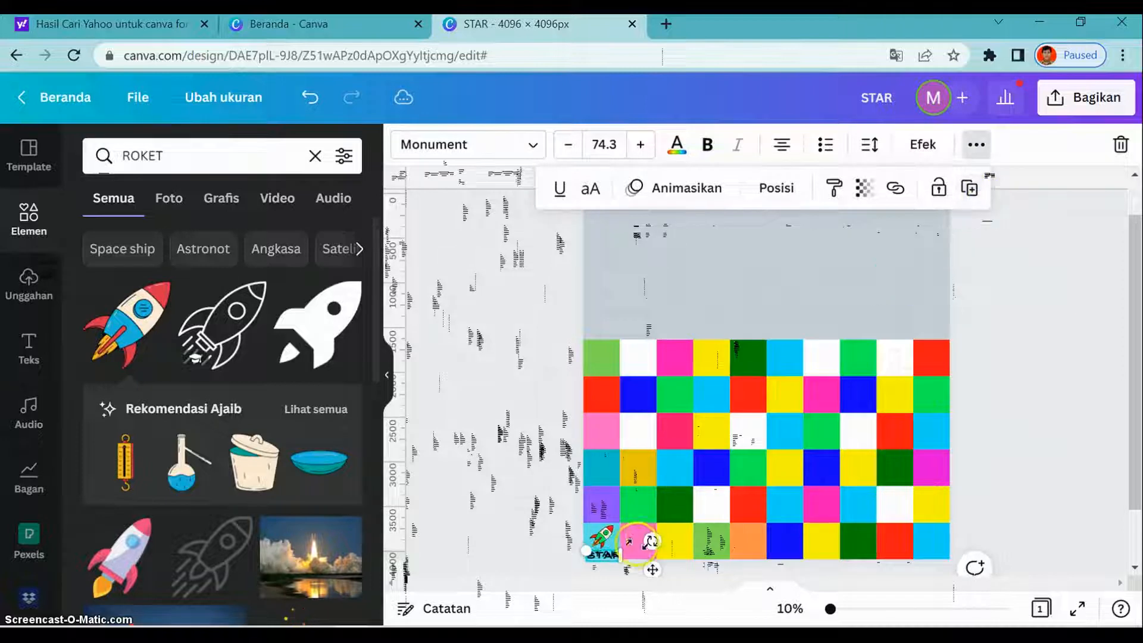
left_click_drag(657, 572, 617, 531)
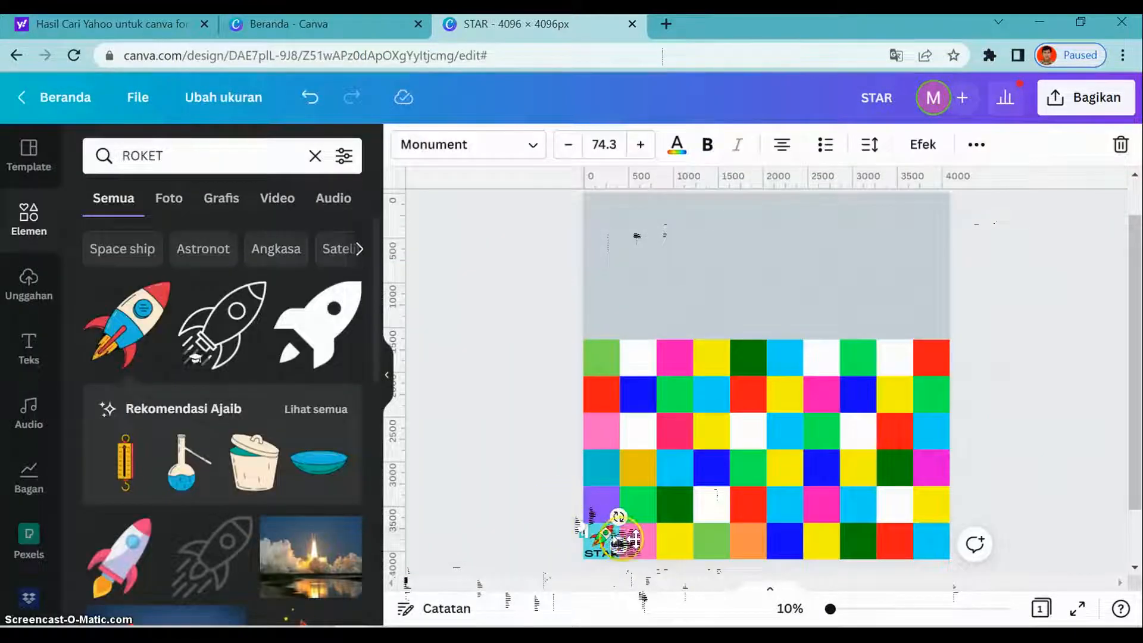
left_click_drag(619, 545, 985, 173)
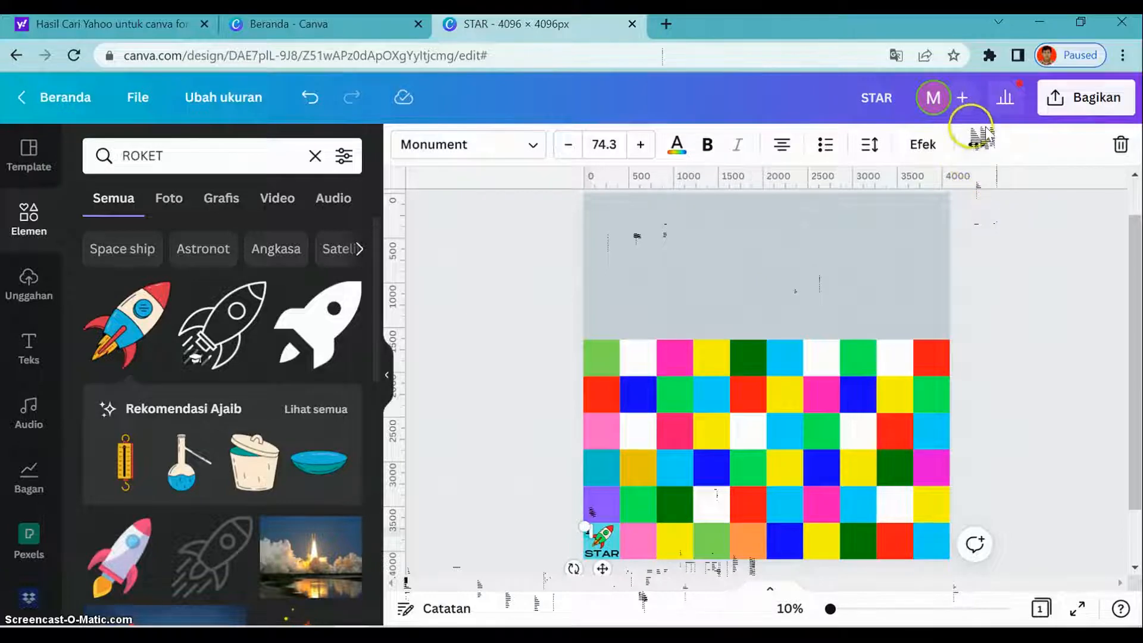
- Duplicate the number 1 and place the copy in the upper-left corner of the bottom row's pink second square
left_click(976, 145)
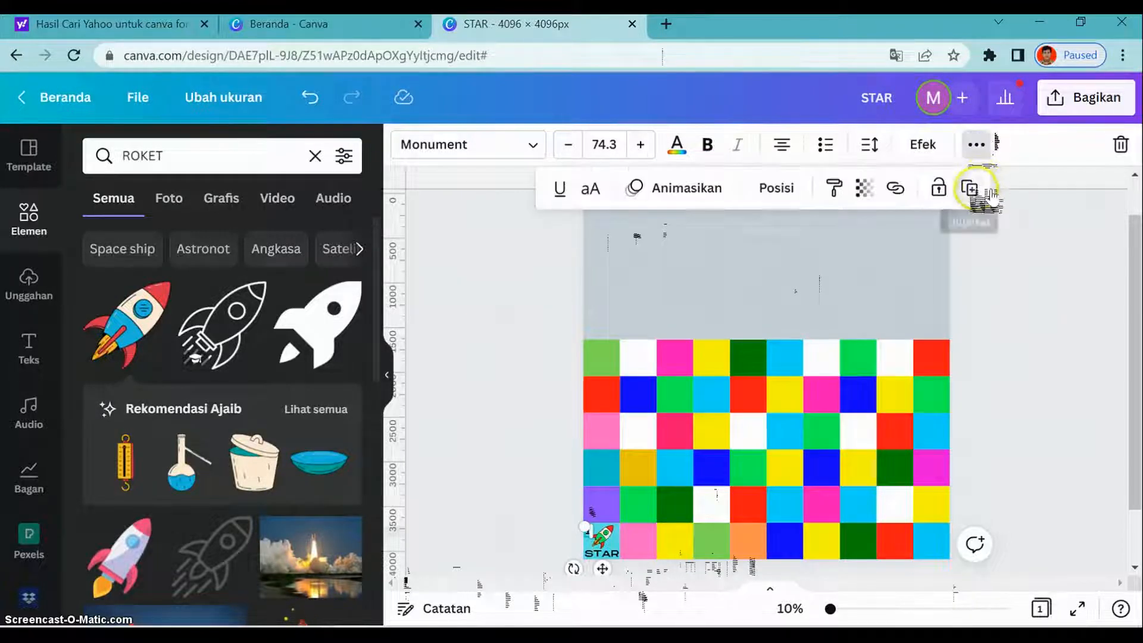
left_click(969, 188)
mouse_move(656, 549)
left_mouse_down()
mouse_move(603, 541)
mouse_move(645, 565)
left_mouse_up()
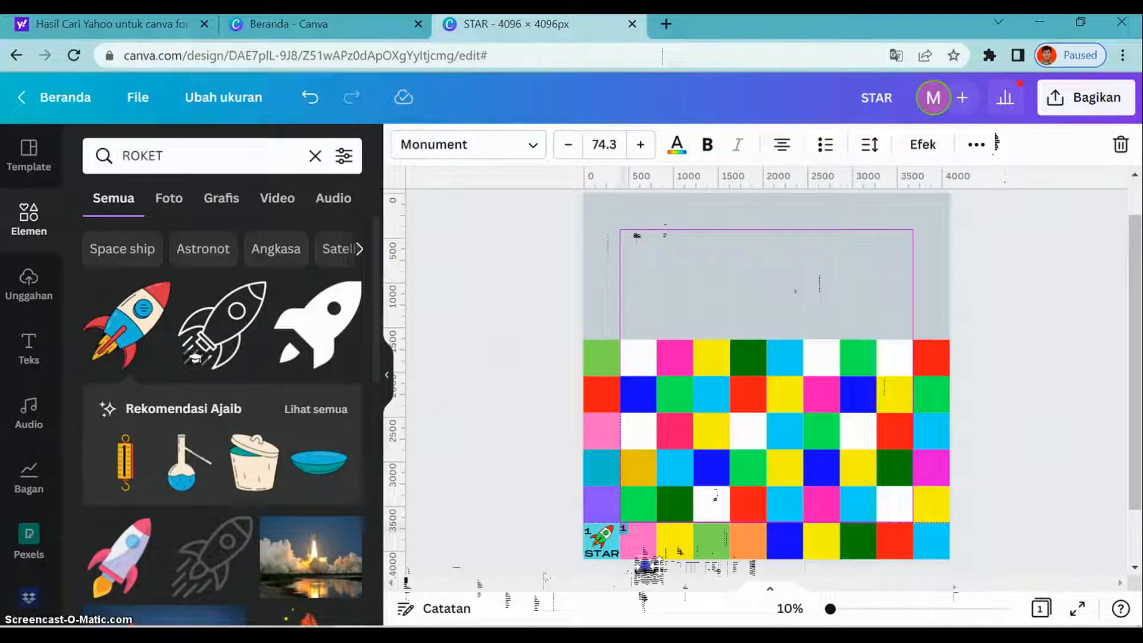
- Move the copied number 1 to the bottom row's yellow third square, change it to 3 and shrink it into the upper-left corner
left_click_drag(646, 565, 683, 568)
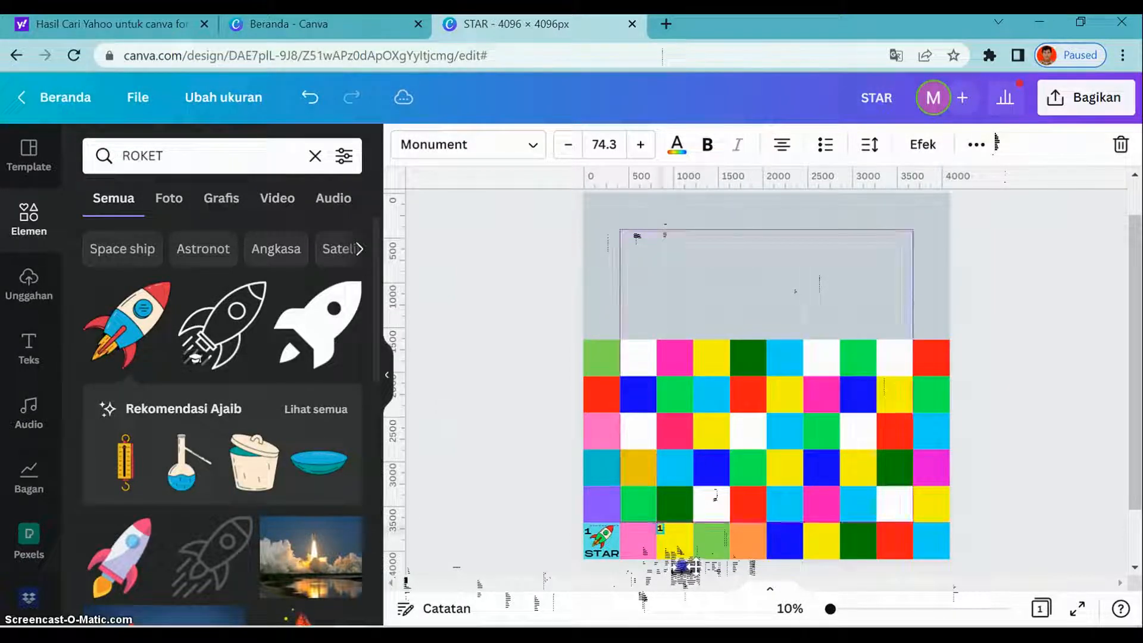
left_click(659, 530)
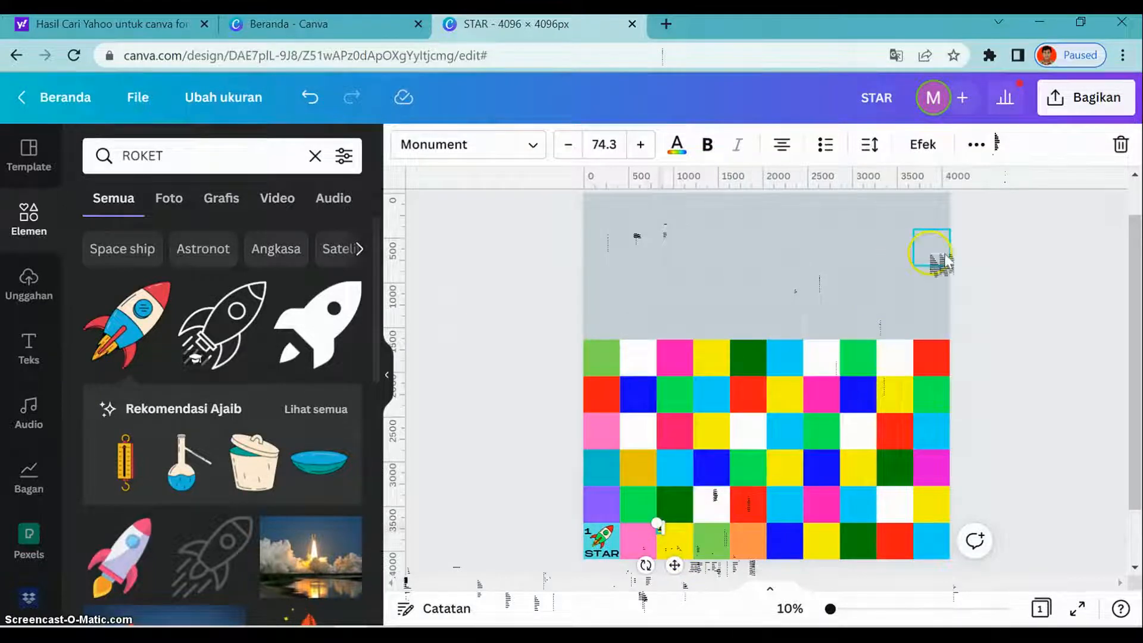
left_click(976, 145)
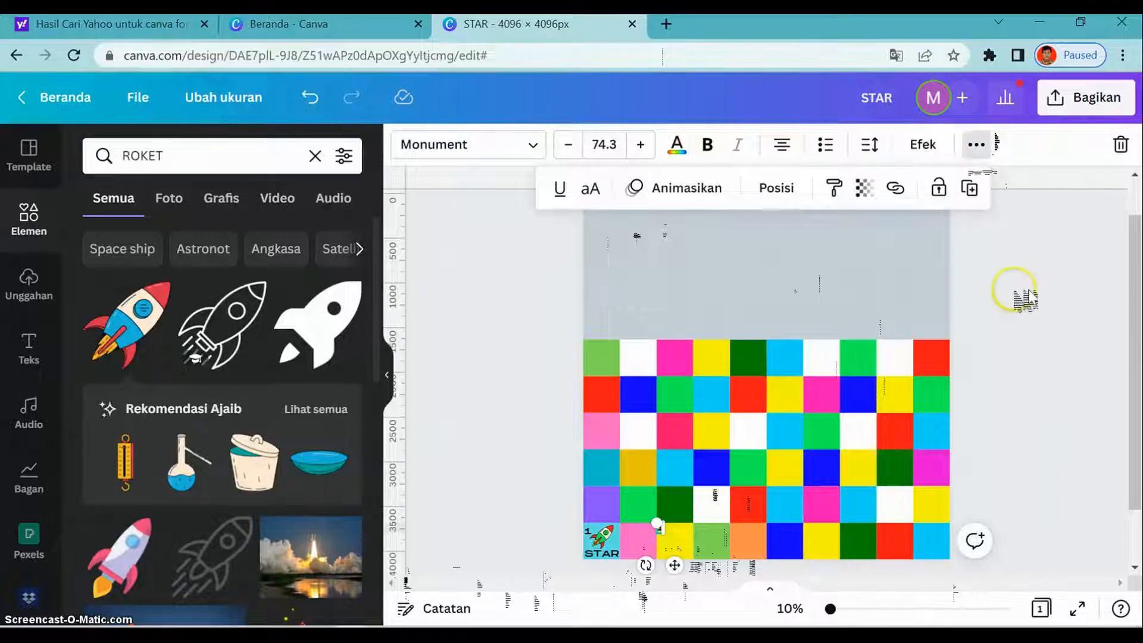
left_click(1010, 341)
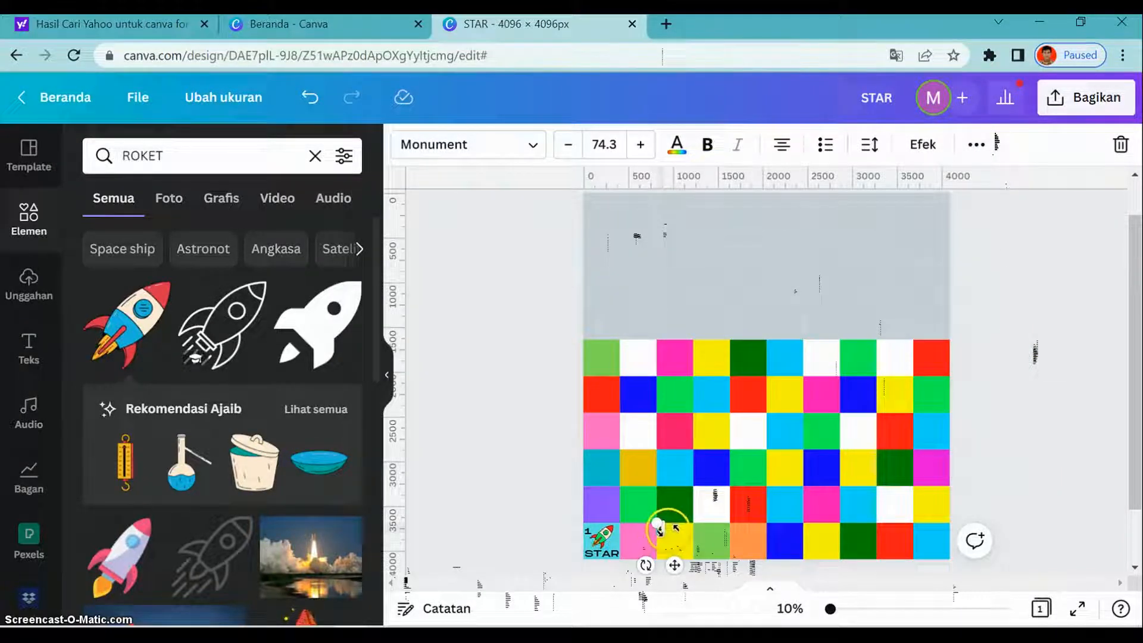
left_click_drag(657, 527, 683, 542)
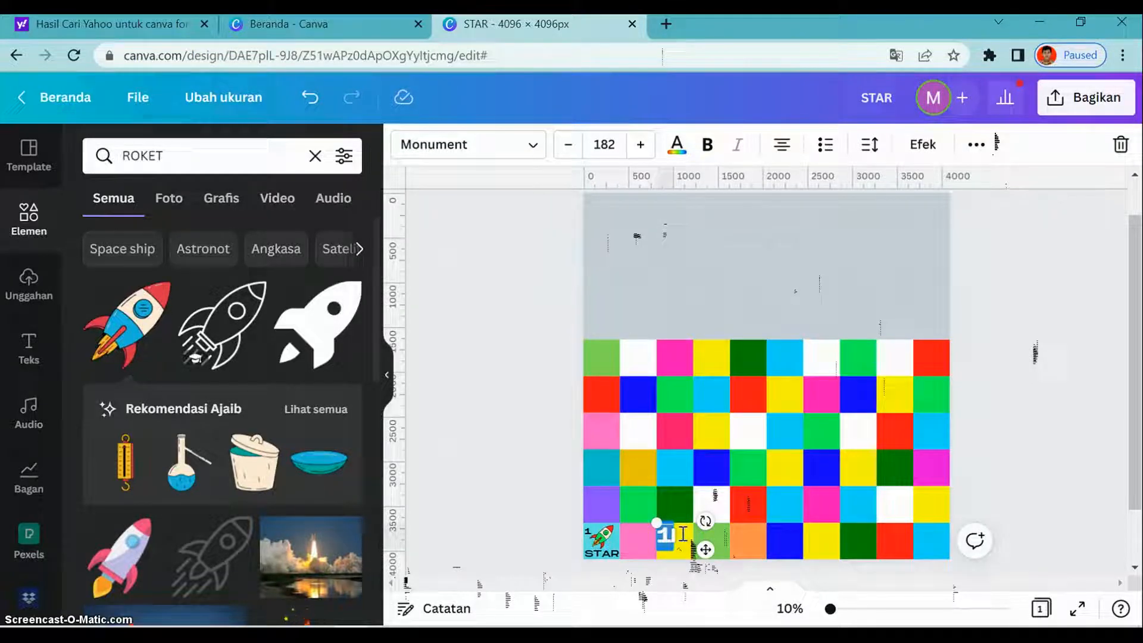
type("3")
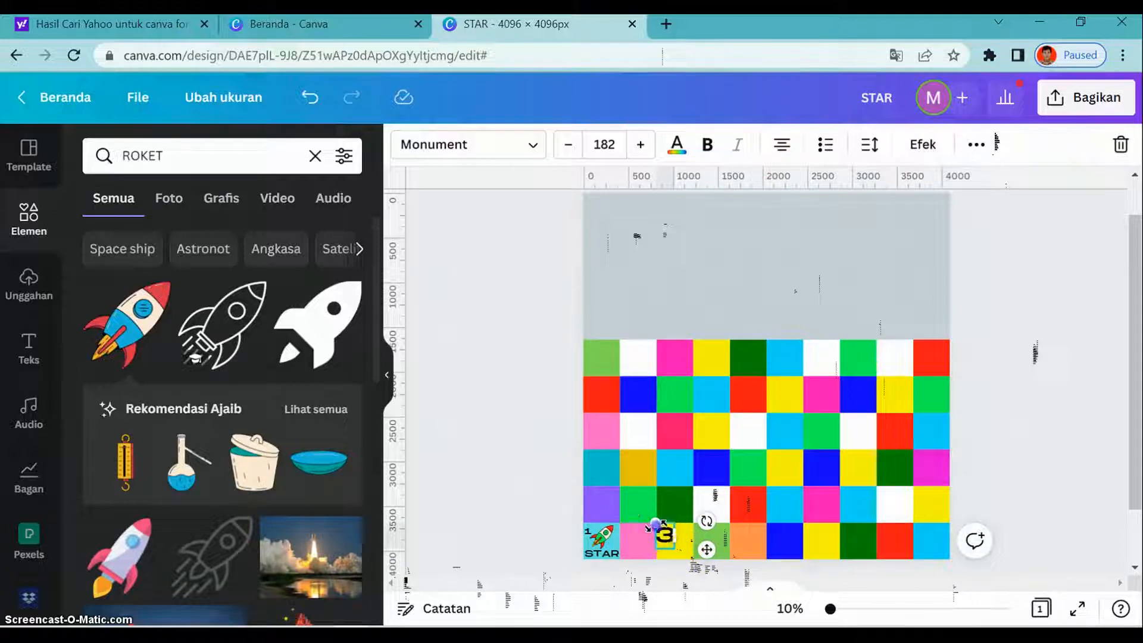
left_click_drag(654, 524, 702, 543)
left_click(1039, 479)
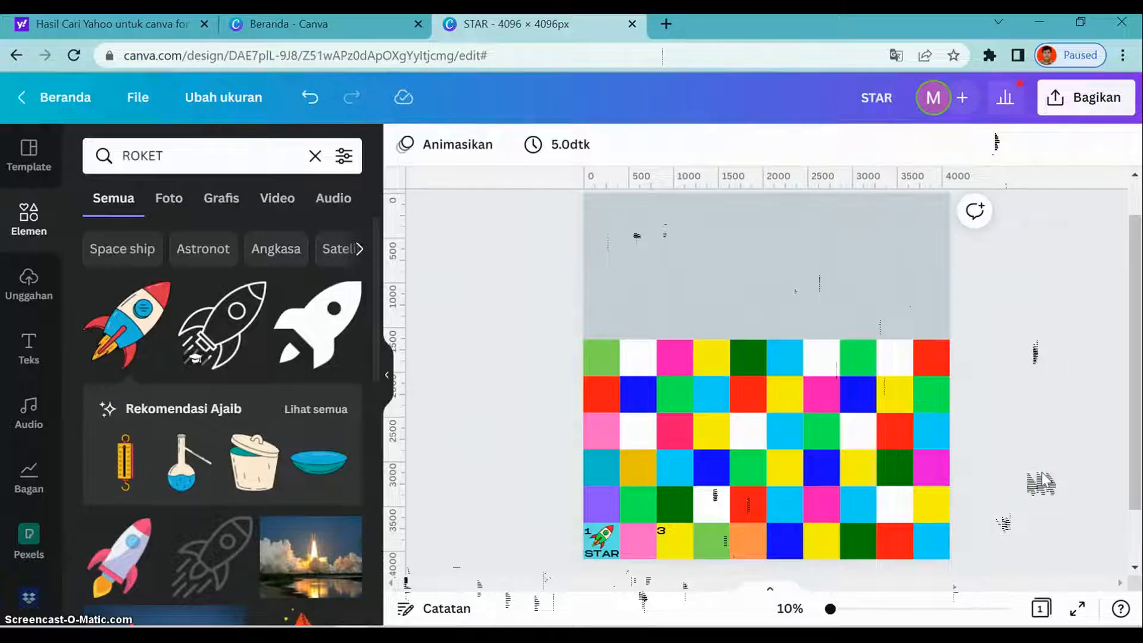
- Replace the ROKET element search with tangga
left_click(191, 164)
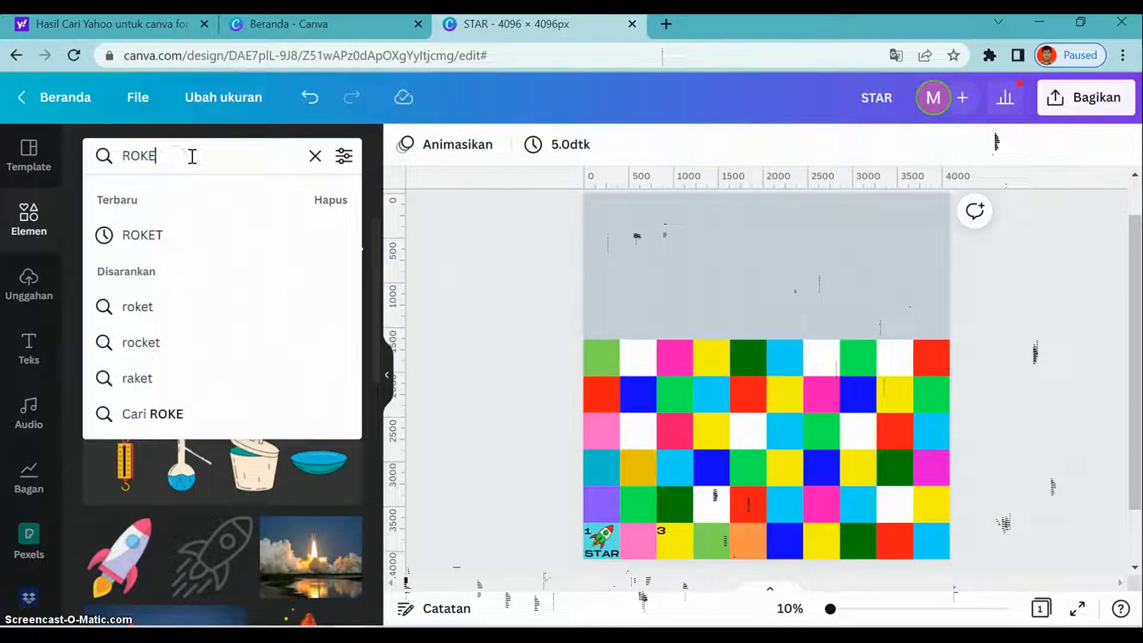
key("BackSpace")
key("BackSpace")
key("BackSpace")
key("BackSpace")
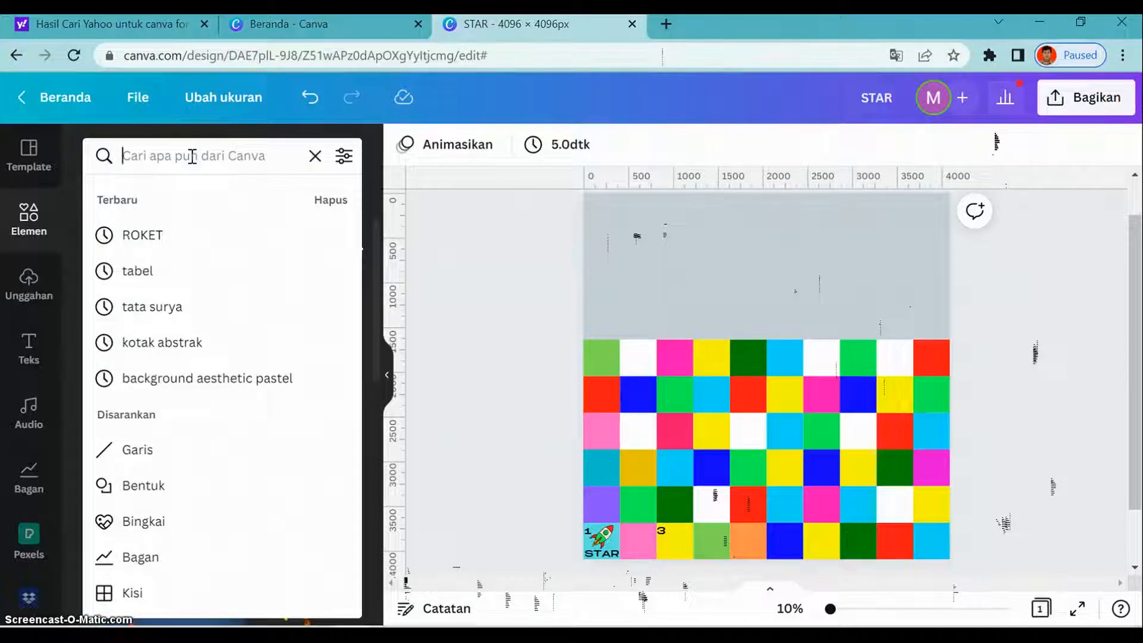
type("tangga")
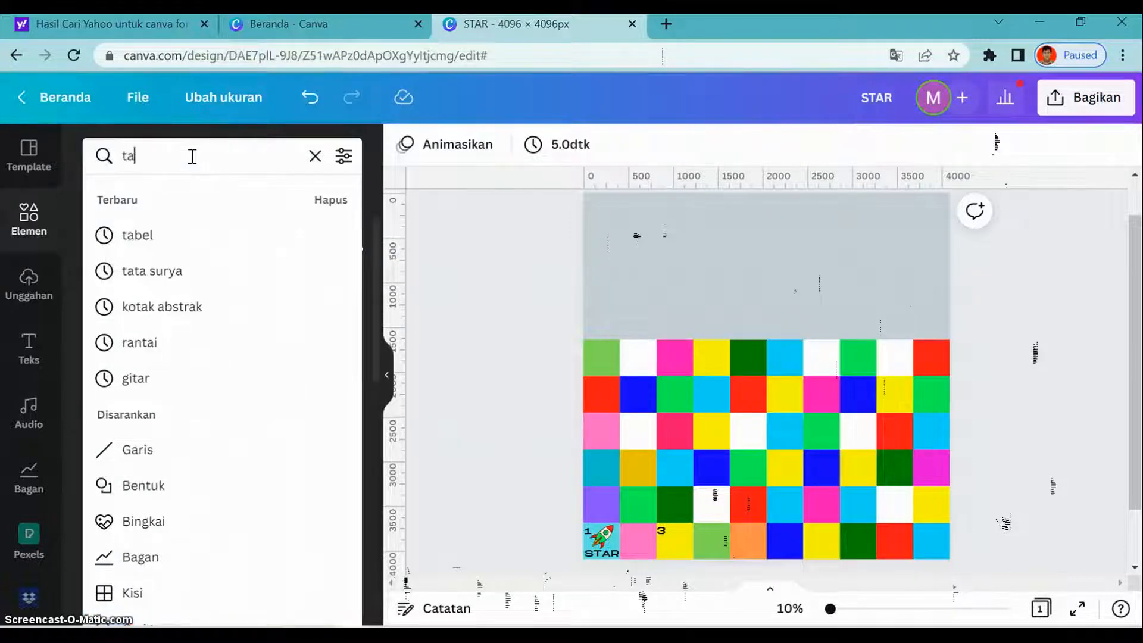
left_click(179, 171)
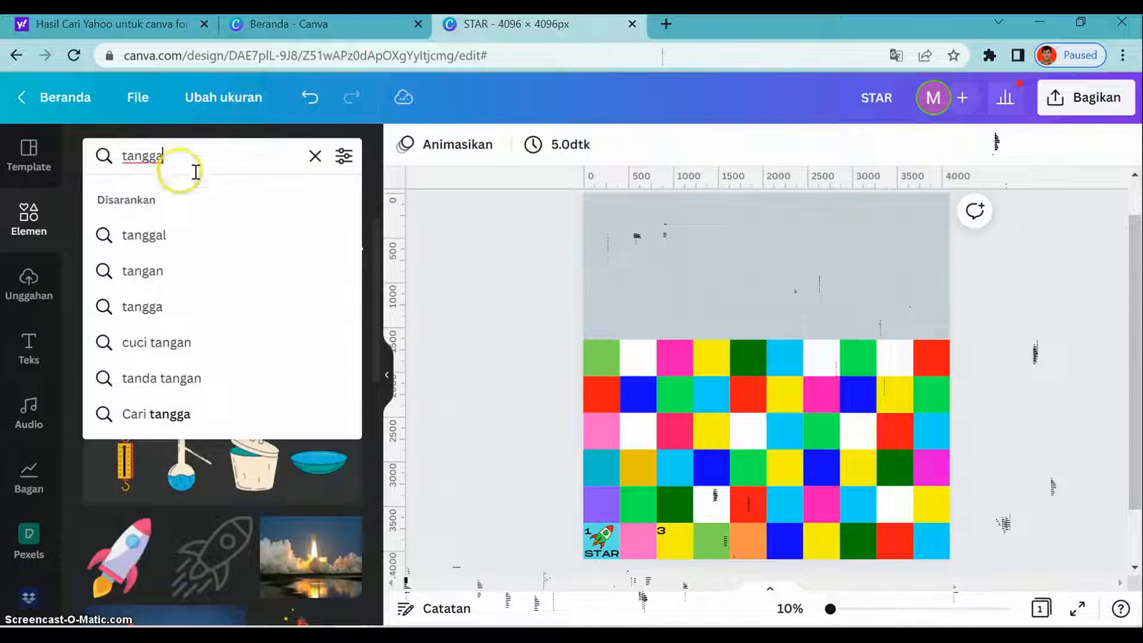
key("Return")
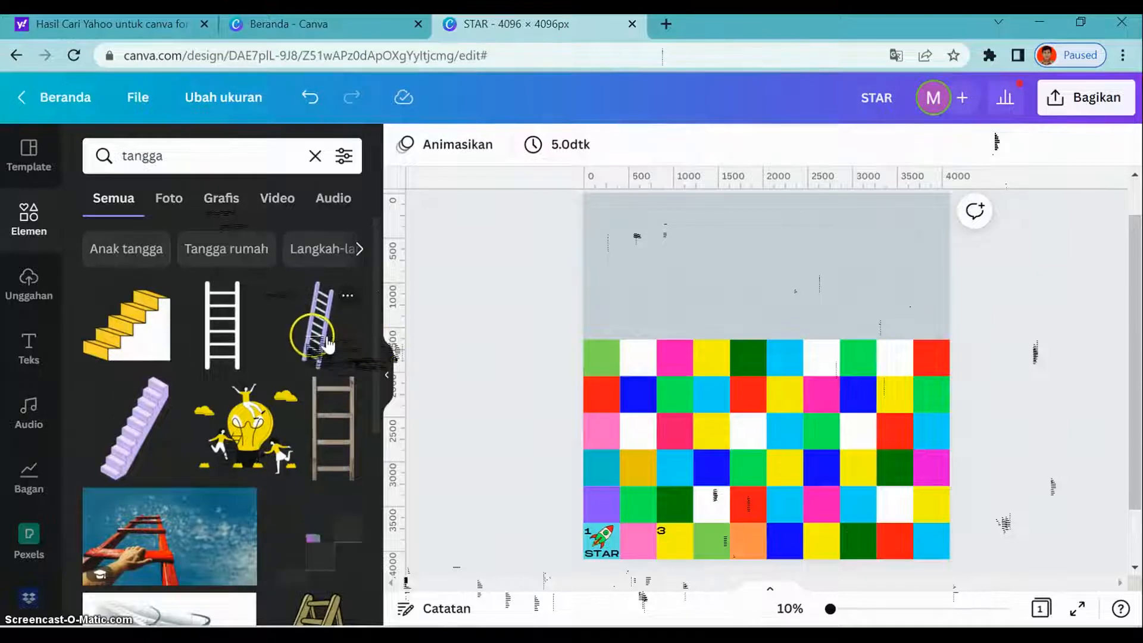
- Insert the purple ladder, shrink and tilt it, and lay it from the bottom row's fourth square to the third row's fifth square
left_click_drag(326, 344, 753, 467)
left_click_drag(697, 405, 720, 467)
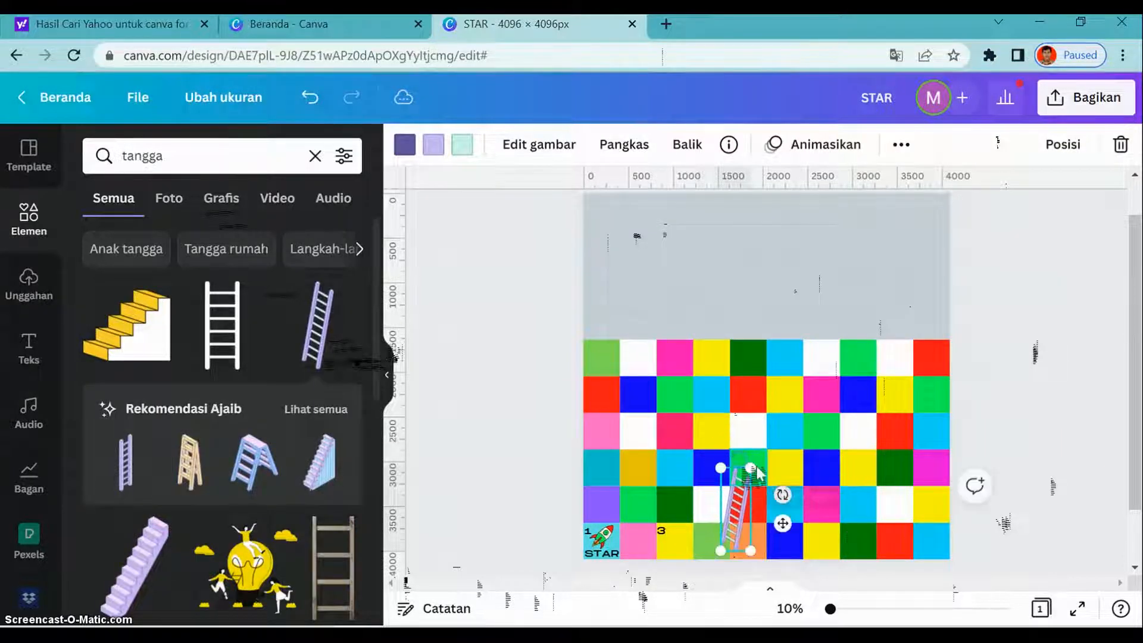
left_click_drag(782, 494, 777, 542)
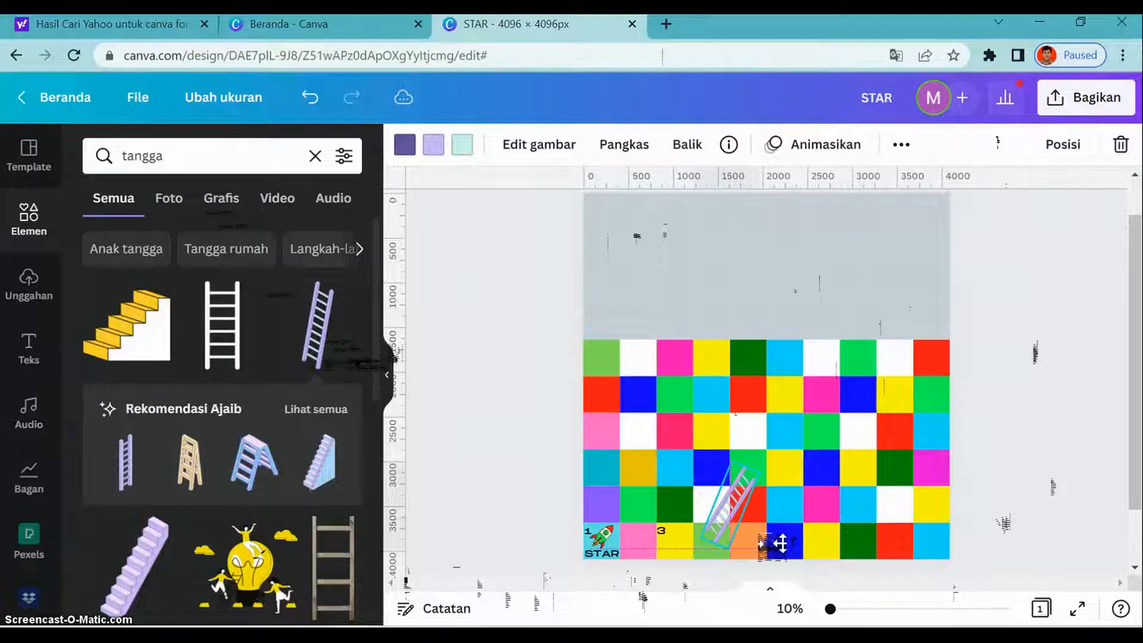
left_click(732, 459)
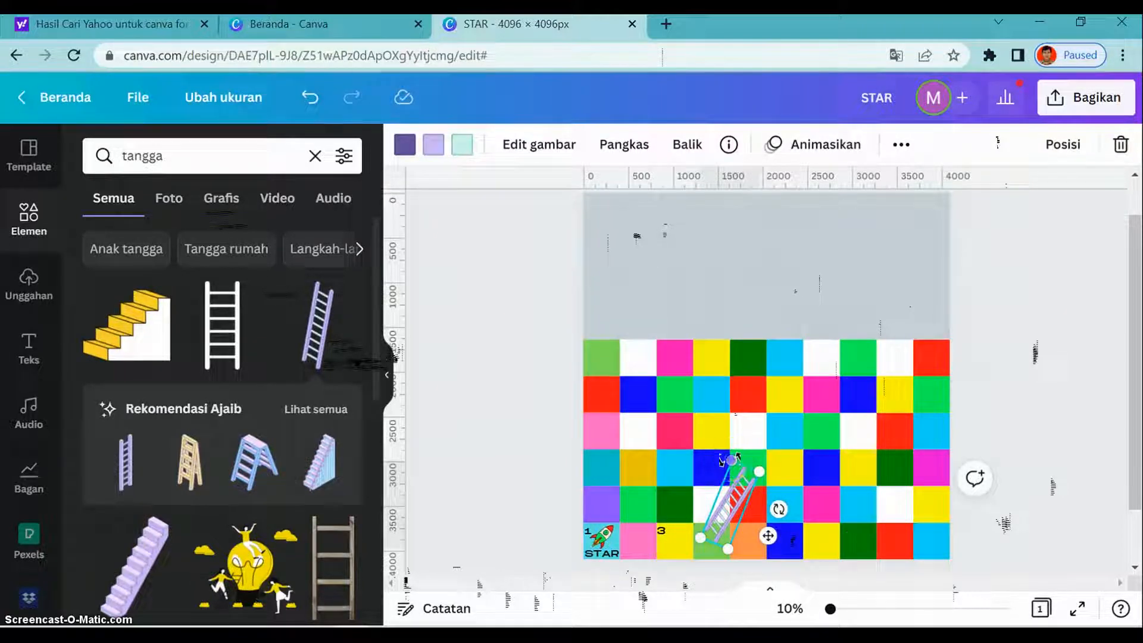
left_click_drag(732, 462, 732, 465)
left_click(1021, 360)
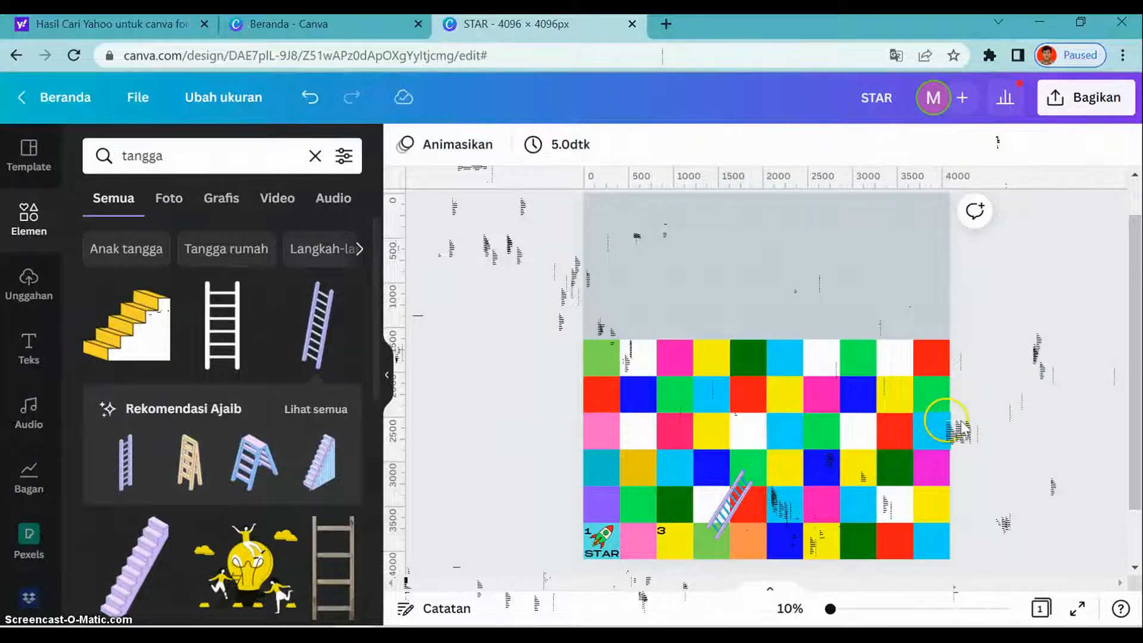
- Replace the tangga element search with ular
left_click(185, 151)
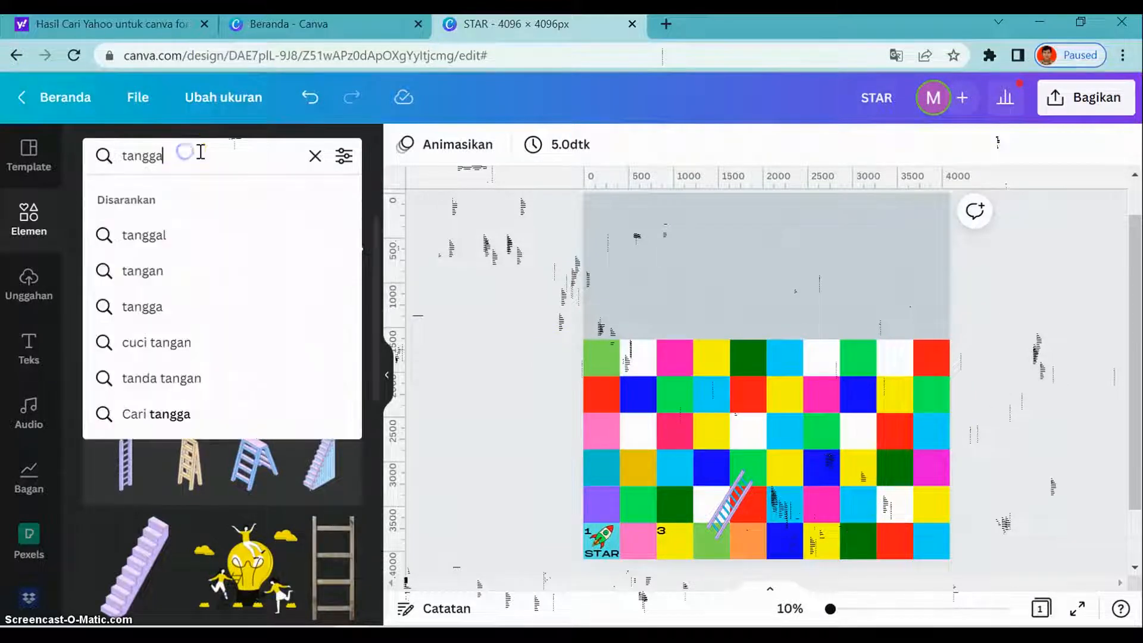
key("BackSpace")
key("BackSpace")
key("BackSpace")
key("BackSpace")
key("BackSpace")
key("BackSpace")
type("ul")
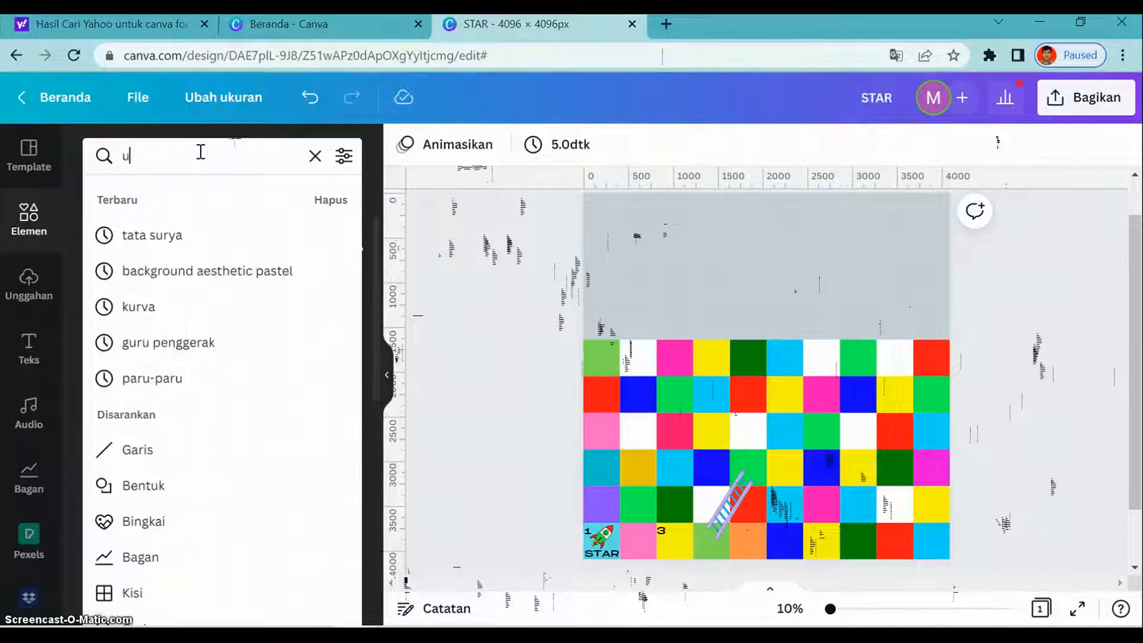
type("ar")
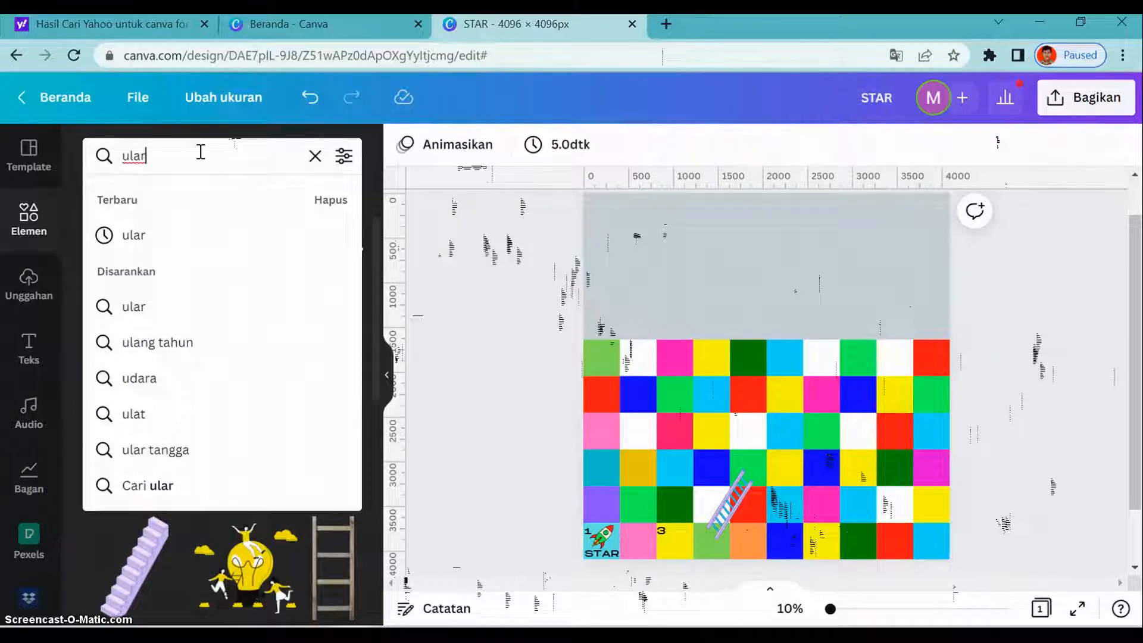
key("Return")
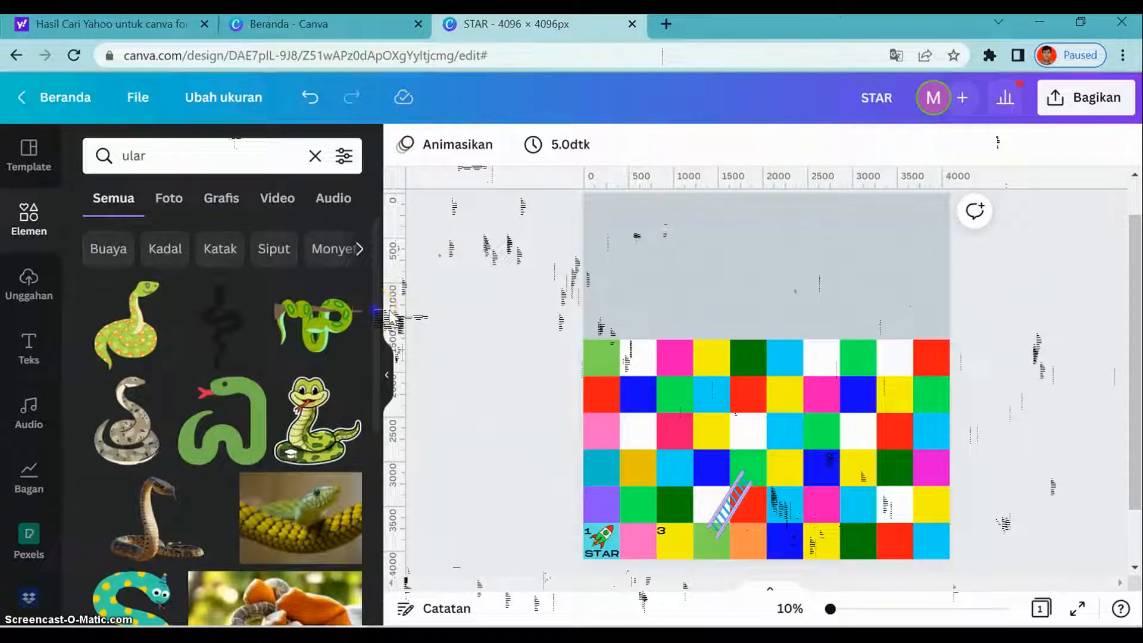
- Insert the curvy orange snake, shrink and rotate it, and place it across the board's ninth and tenth columns, rows three to five
left_click_drag(390, 313, 392, 531)
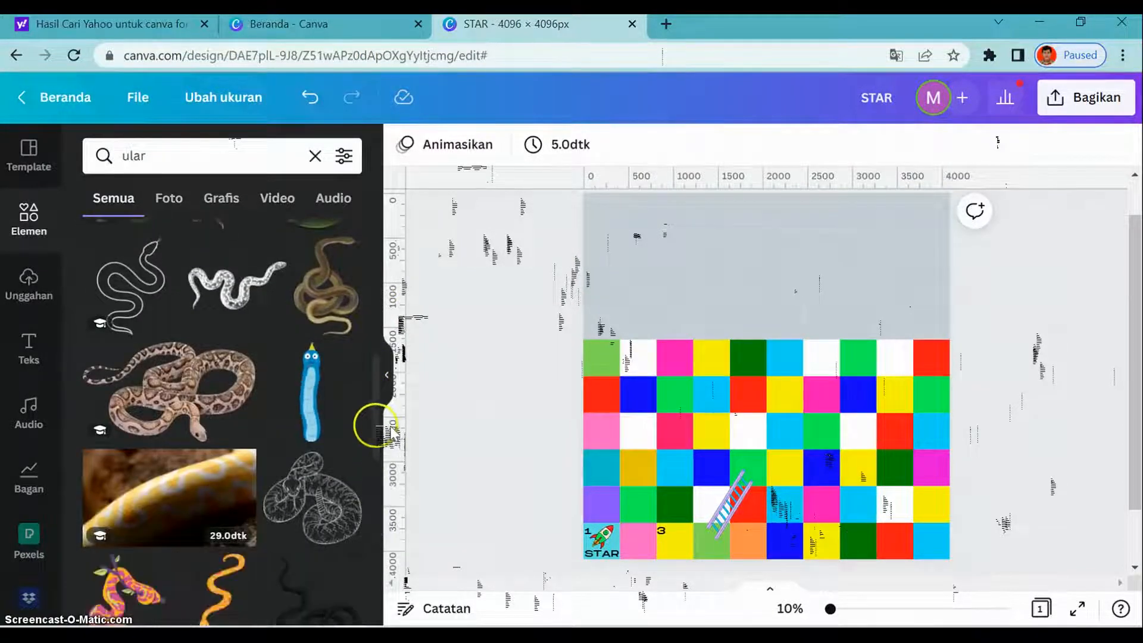
left_click_drag(391, 429, 393, 494)
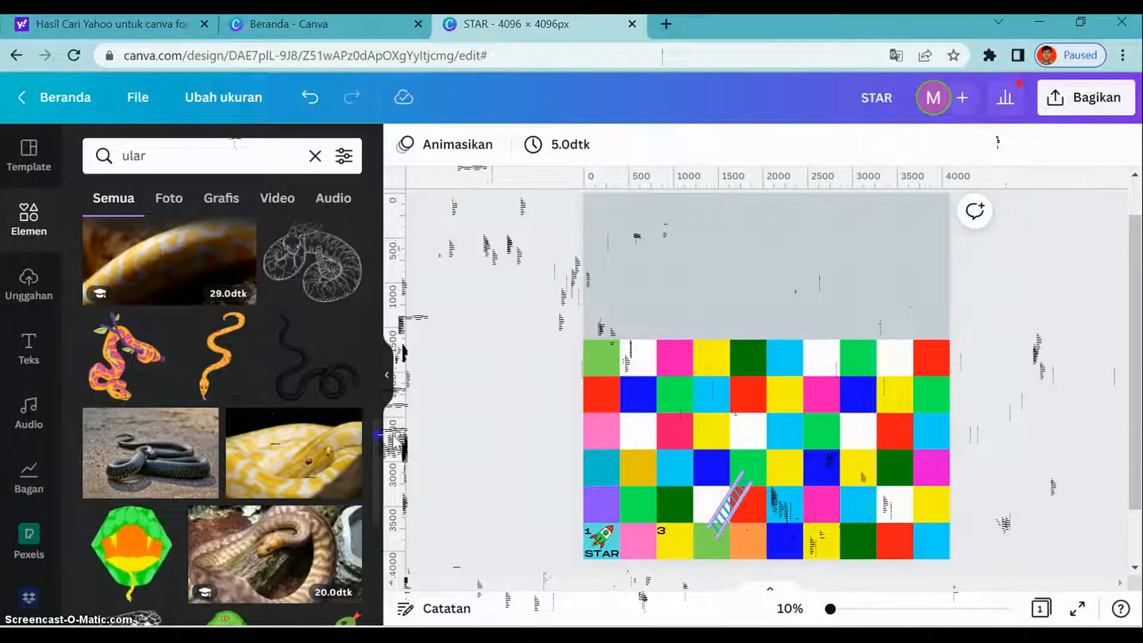
left_click(237, 354)
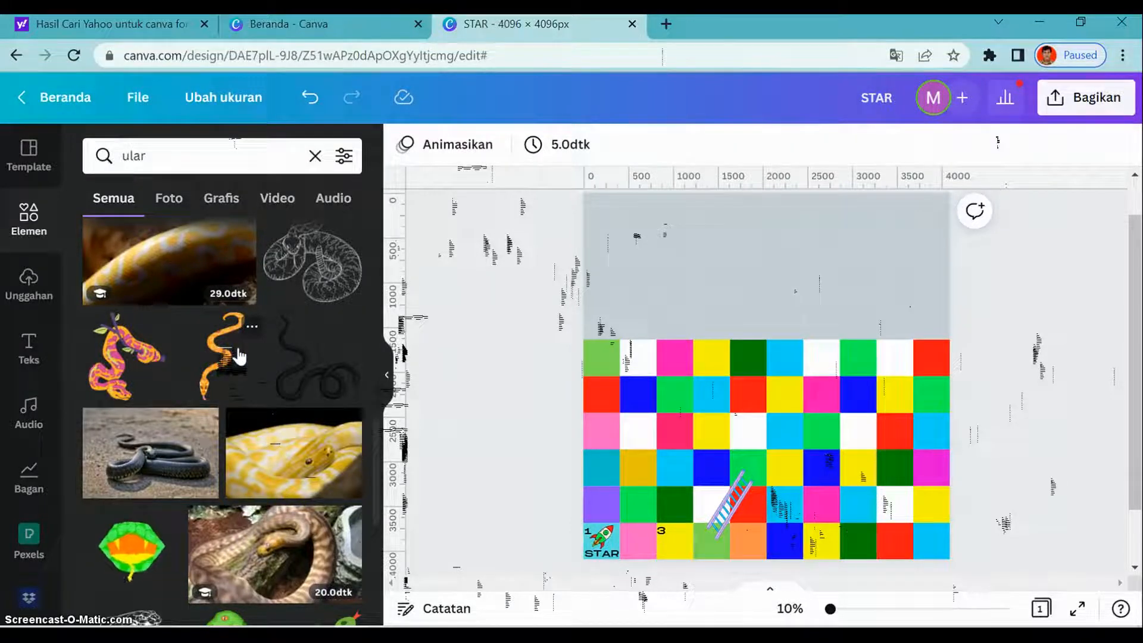
left_click_drag(238, 356, 794, 409)
left_click_drag(786, 549, 781, 482)
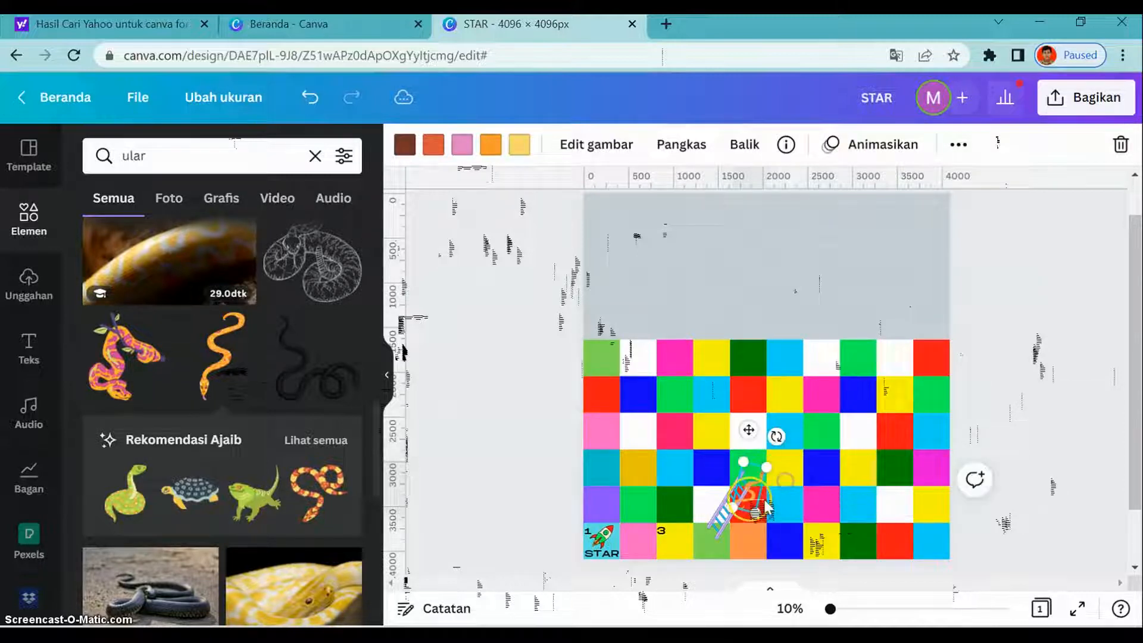
left_click_drag(727, 507, 926, 458)
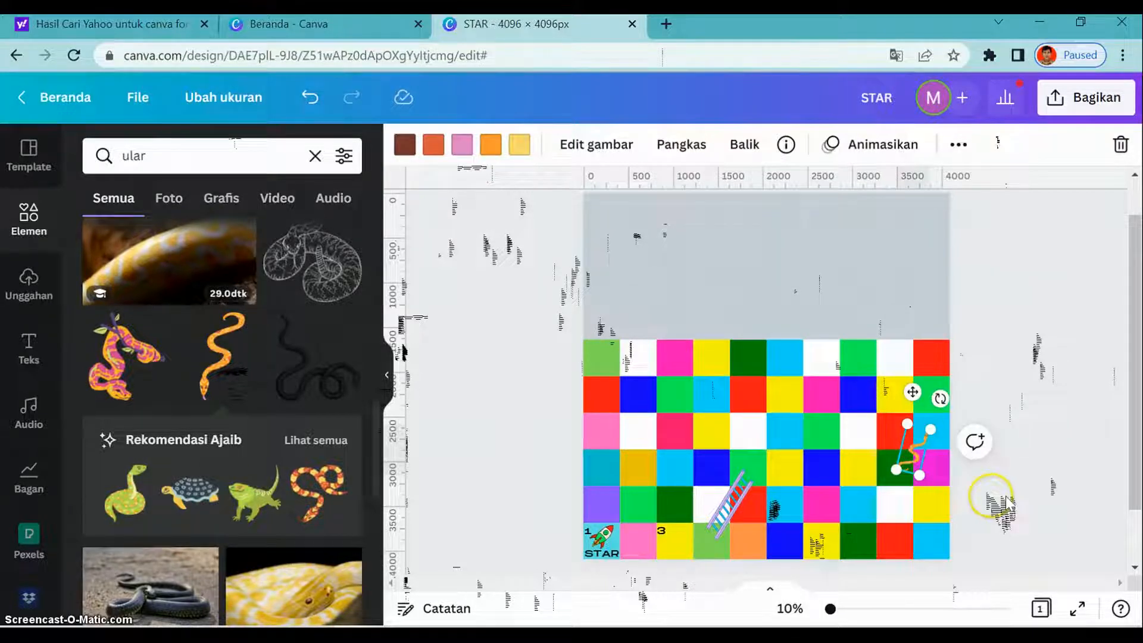
left_click(1009, 468)
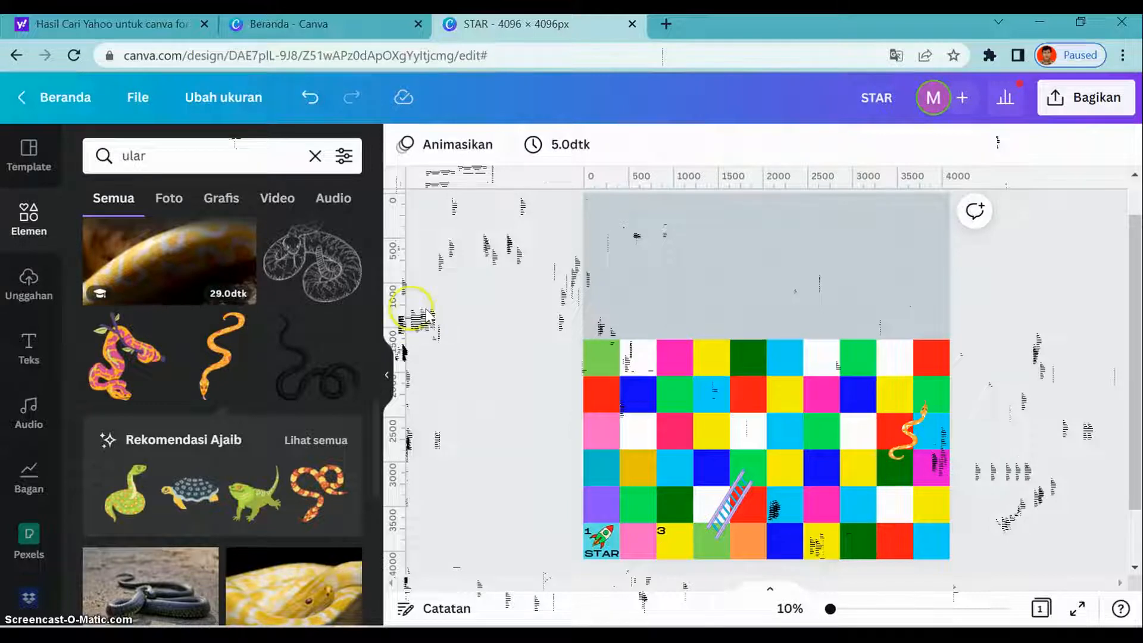
- Clear the ular term from the element search
left_click(228, 155)
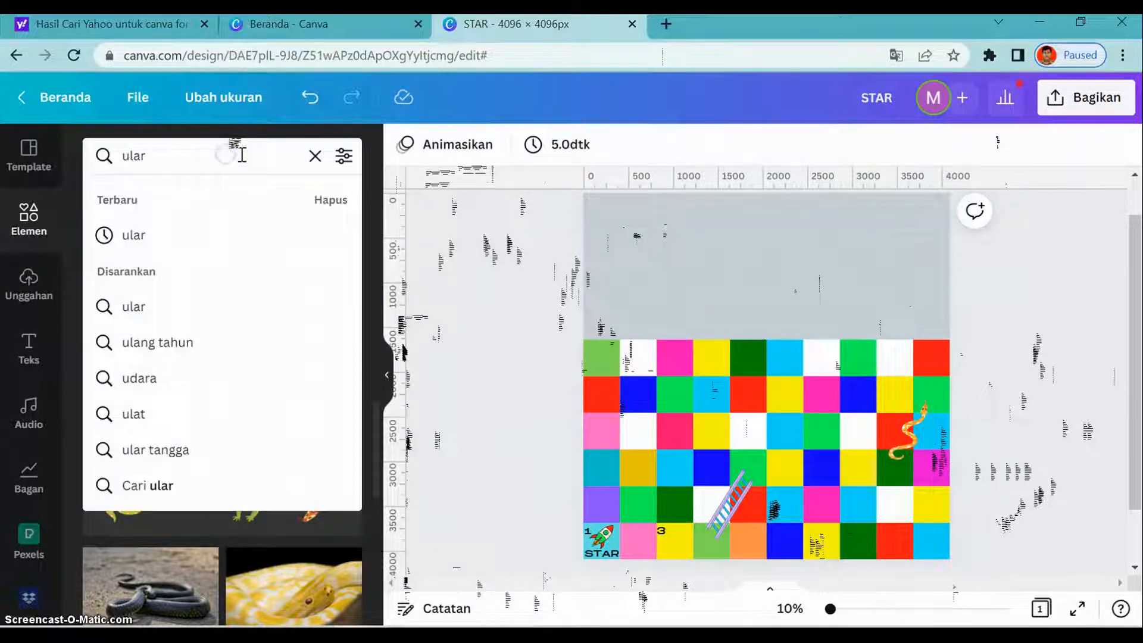
key("BackSpace")
key("BackSpace")
key("BackSpace")
key("BackSpace")
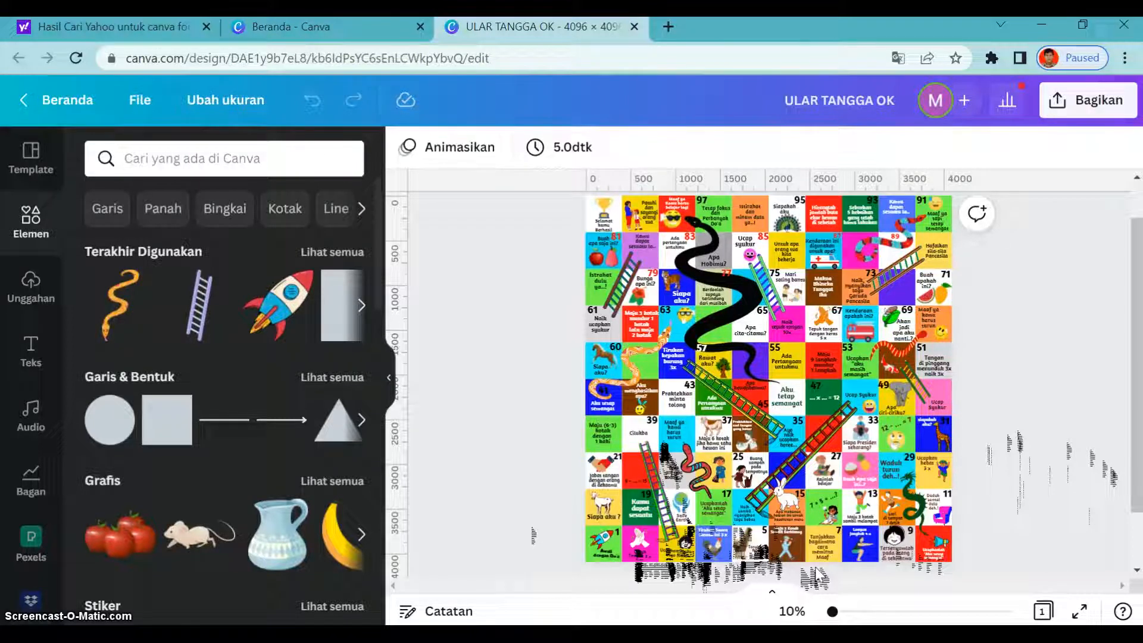
- Examine the numbered squares, questions, pictures, snakes and ladders on the completed ULAR TANGGA OK board
left_click(718, 549)
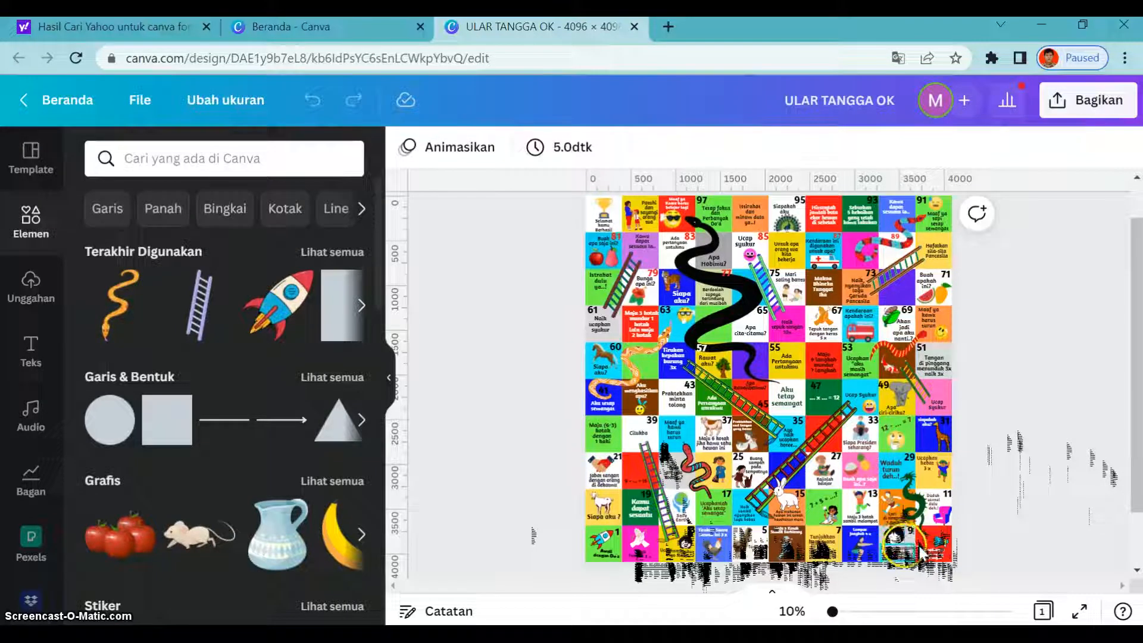
mouse_move(921, 553)
left_mouse_down()
mouse_move(955, 545)
mouse_move(914, 548)
left_mouse_up()
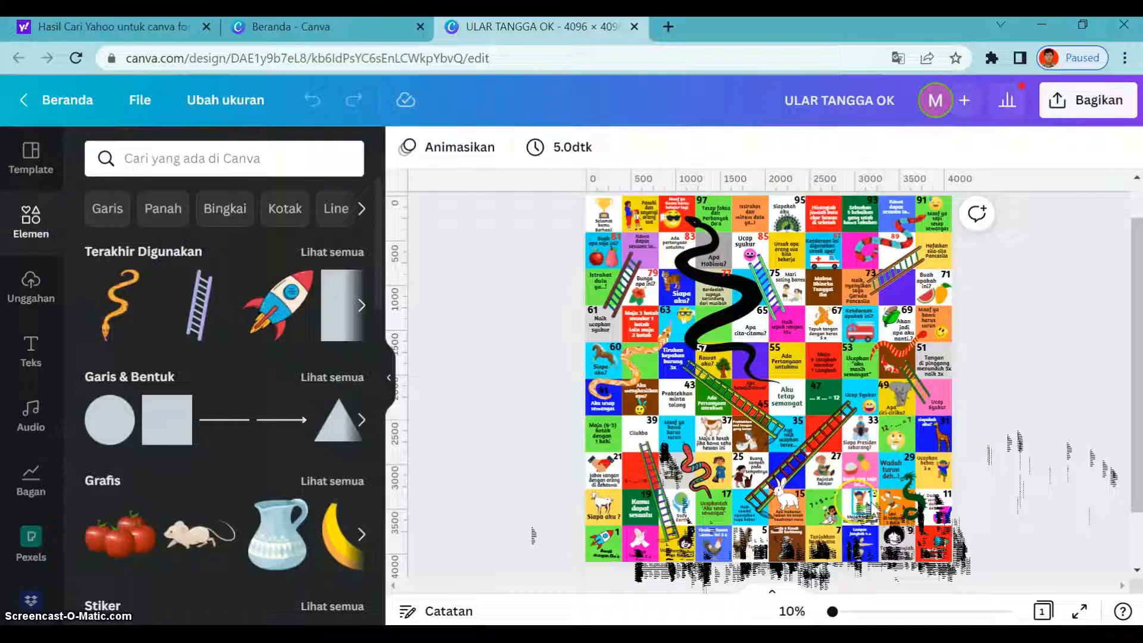
left_click_drag(863, 512, 829, 523)
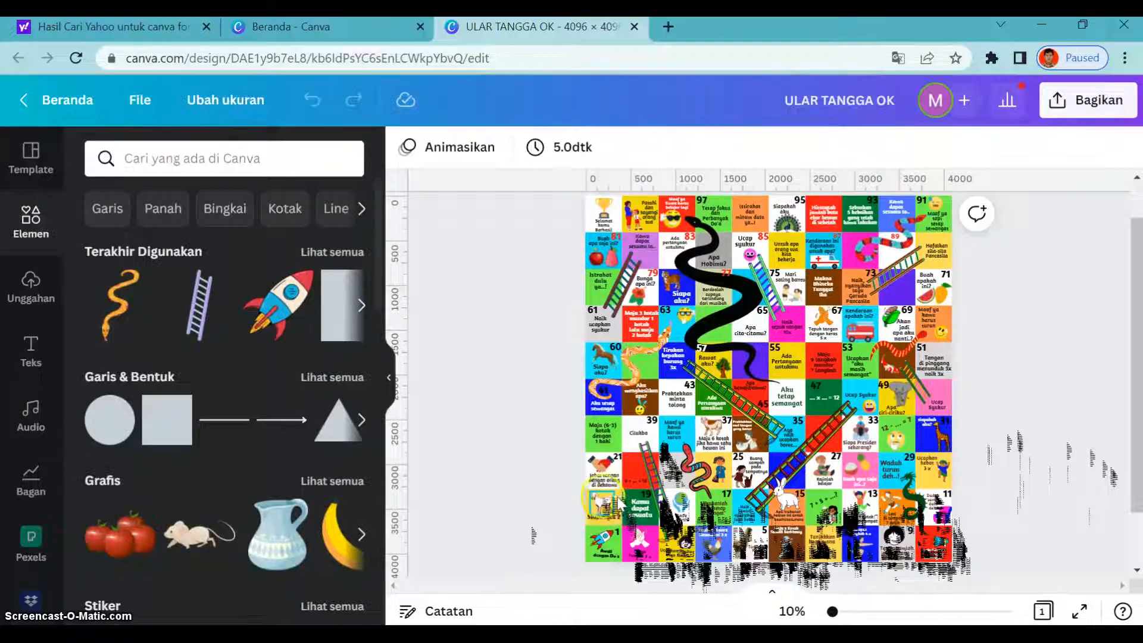
left_click(625, 466)
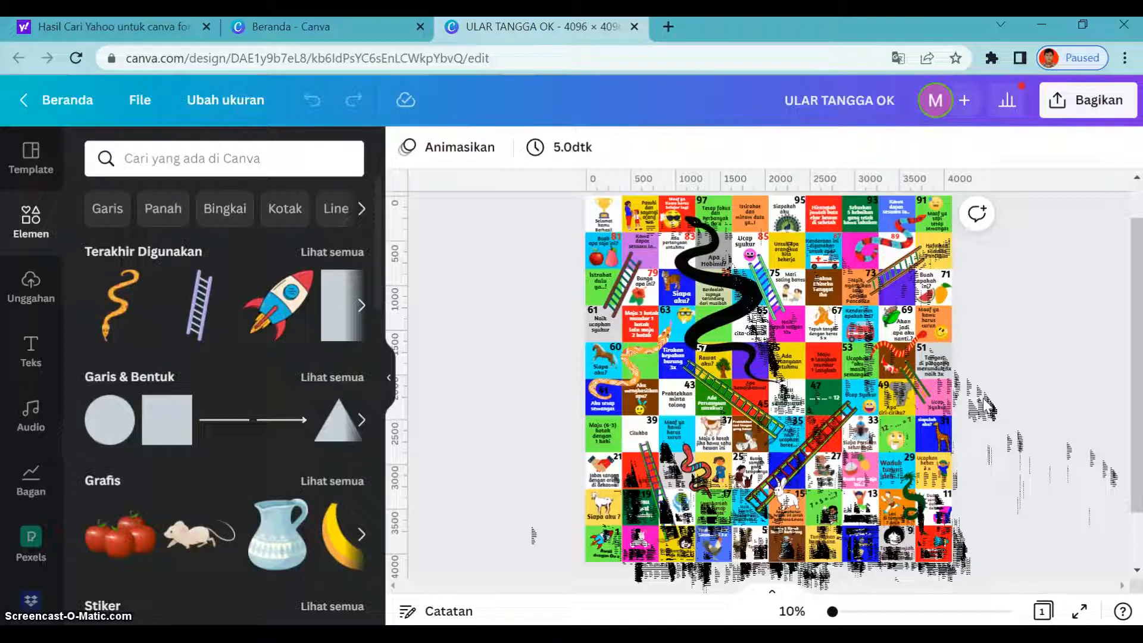
left_click(1017, 419)
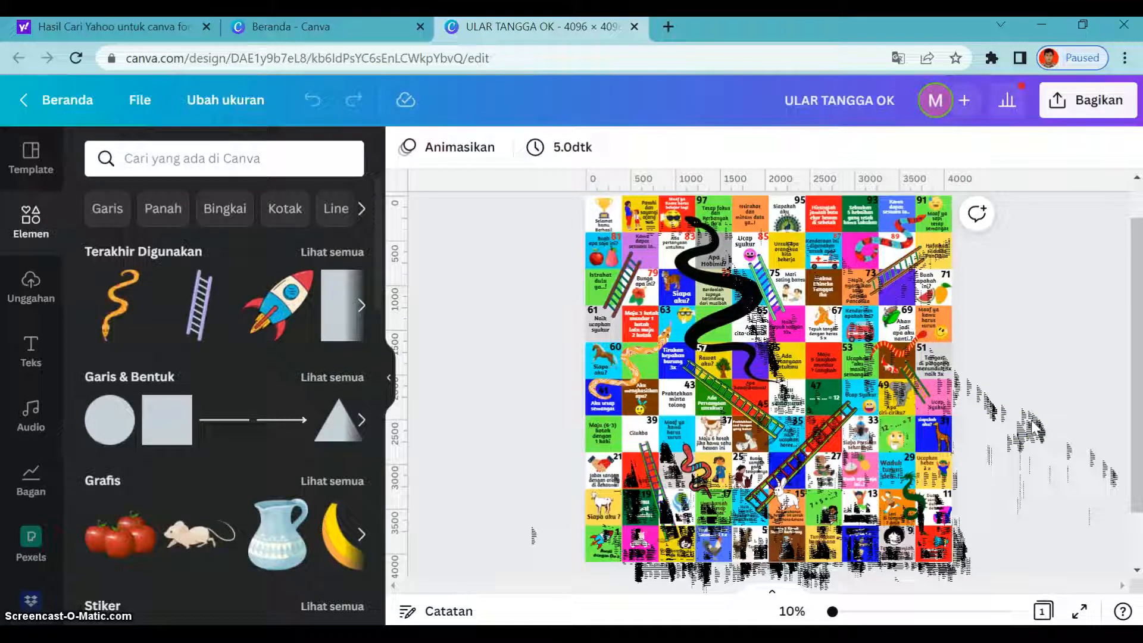
left_click(932, 364)
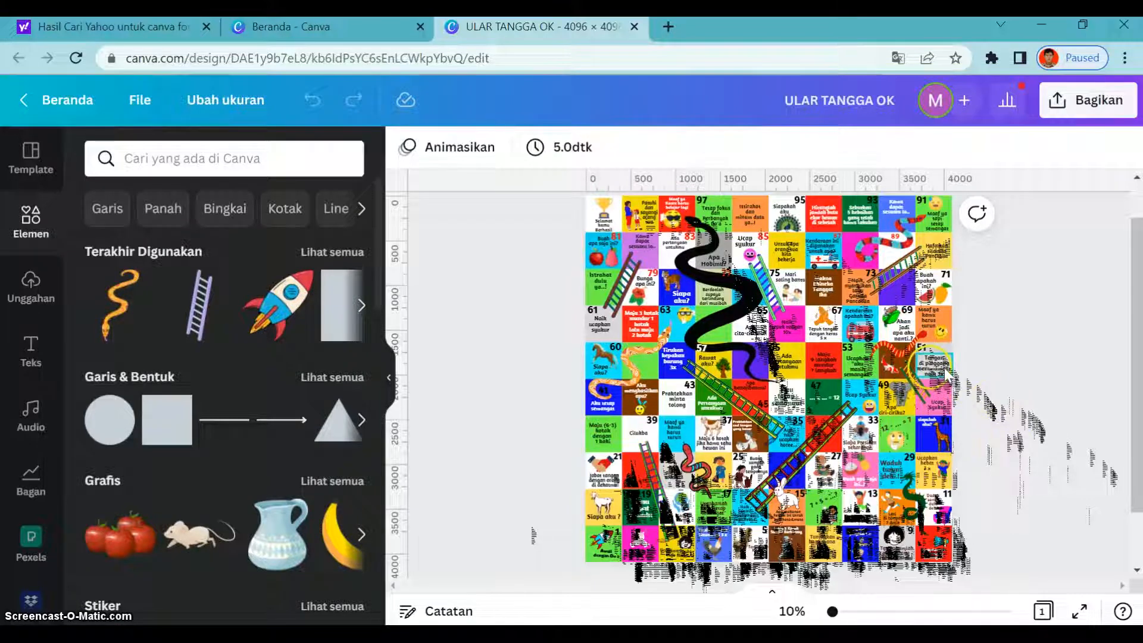